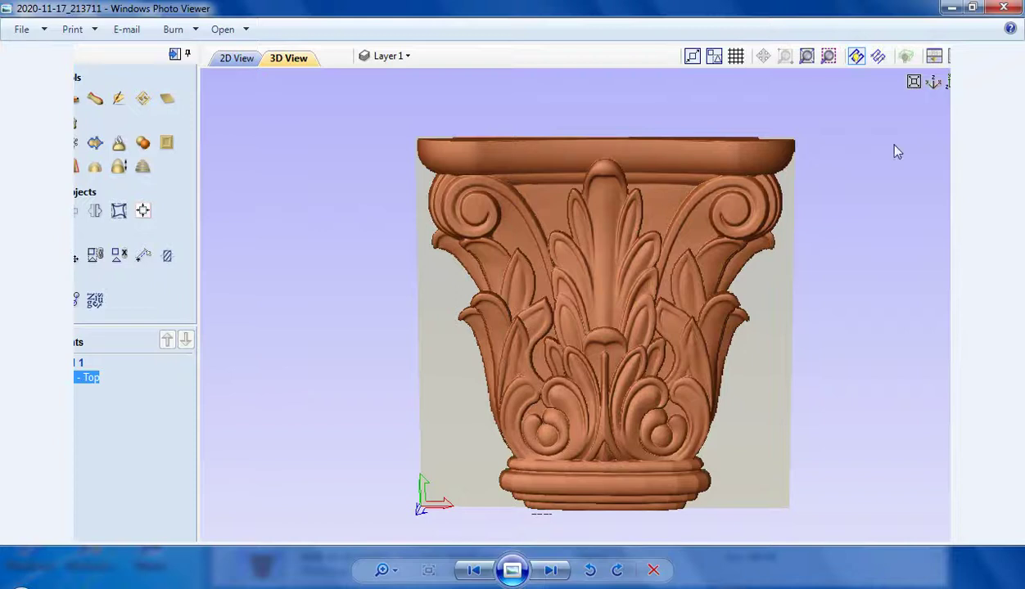
- Examine the 2020-11-17_213711 preview image of the carved capital in a smaller window at several rotations and close it
{"action": "left_click", "coordinate": [971, 10]}
{"action": "left_click_drag", "start_coordinate": [622, 181], "coordinate": [517, 190]}
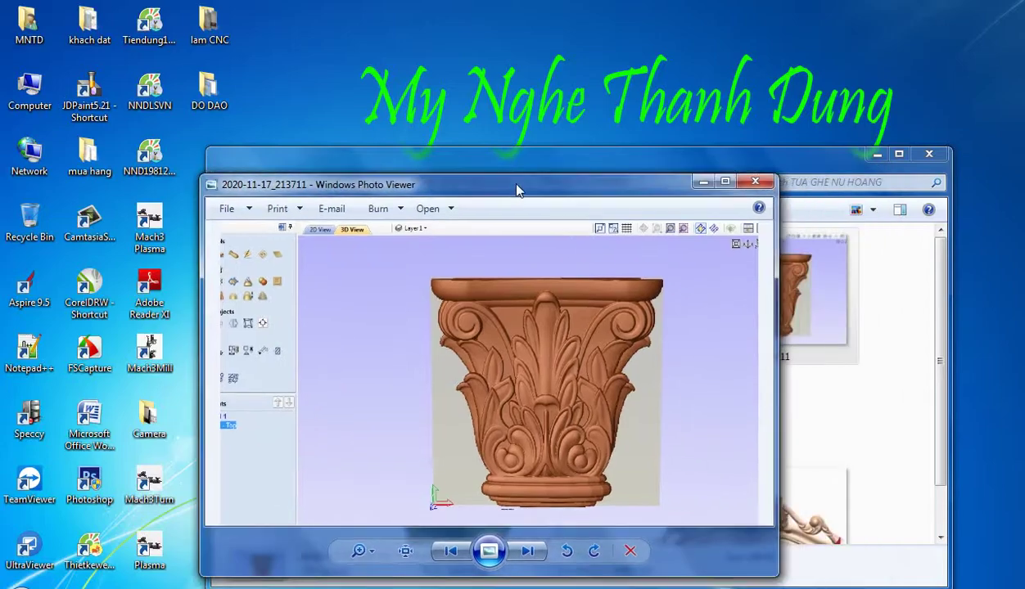
{"action": "left_click", "coordinate": [566, 552]}
{"action": "left_click", "coordinate": [566, 551]}
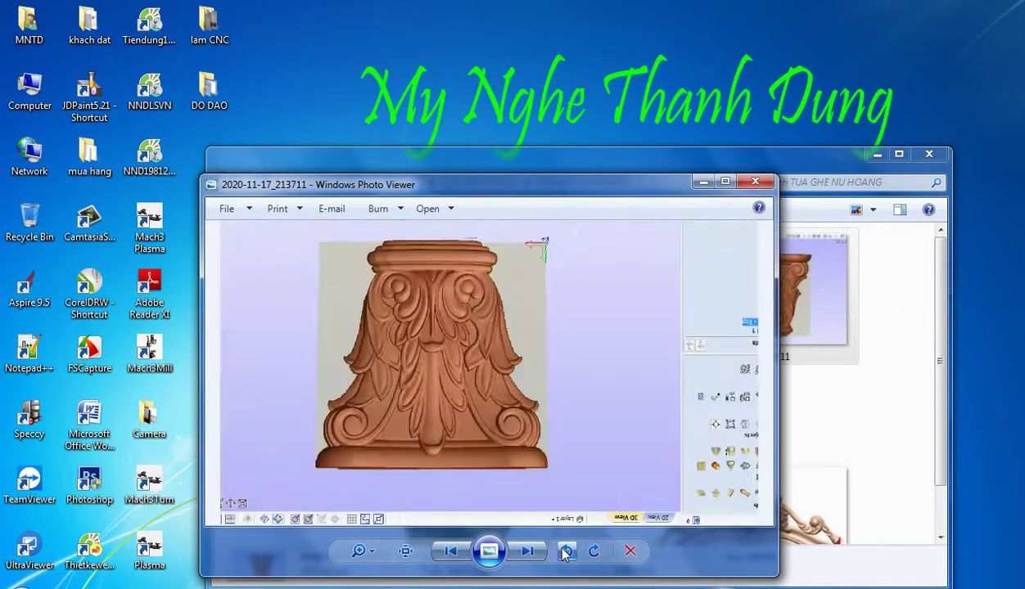
{"action": "left_click", "coordinate": [565, 551]}
{"action": "left_click", "coordinate": [565, 552]}
{"action": "left_click", "coordinate": [566, 551]}
{"action": "left_click", "coordinate": [565, 552]}
{"action": "left_click", "coordinate": [565, 552]}
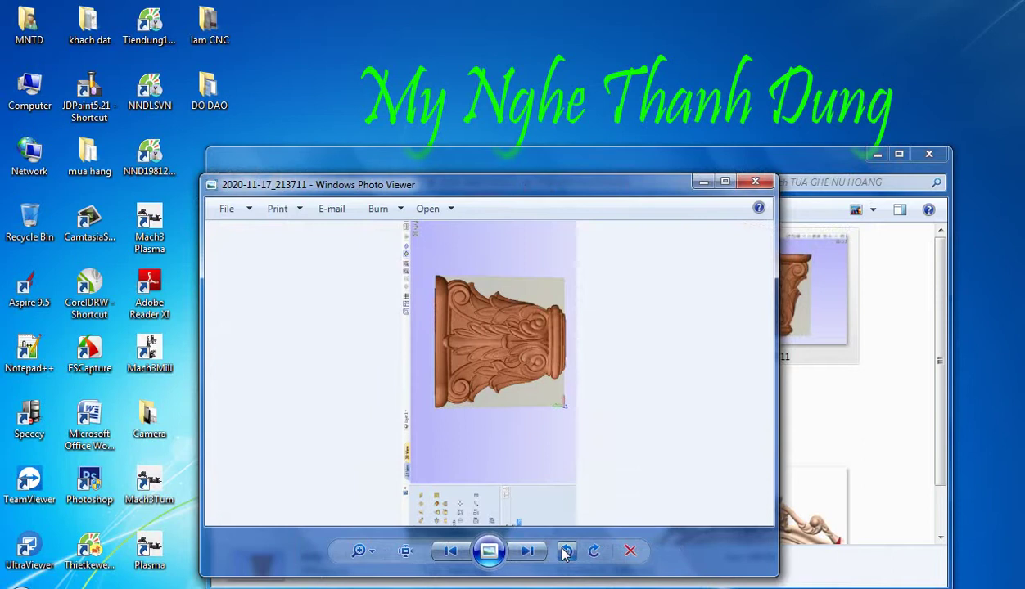
{"action": "left_click", "coordinate": [566, 551]}
{"action": "left_click", "coordinate": [565, 551]}
{"action": "left_click", "coordinate": [566, 552]}
{"action": "left_click", "coordinate": [566, 551]}
{"action": "left_click", "coordinate": [565, 552]}
{"action": "left_click", "coordinate": [754, 181]}
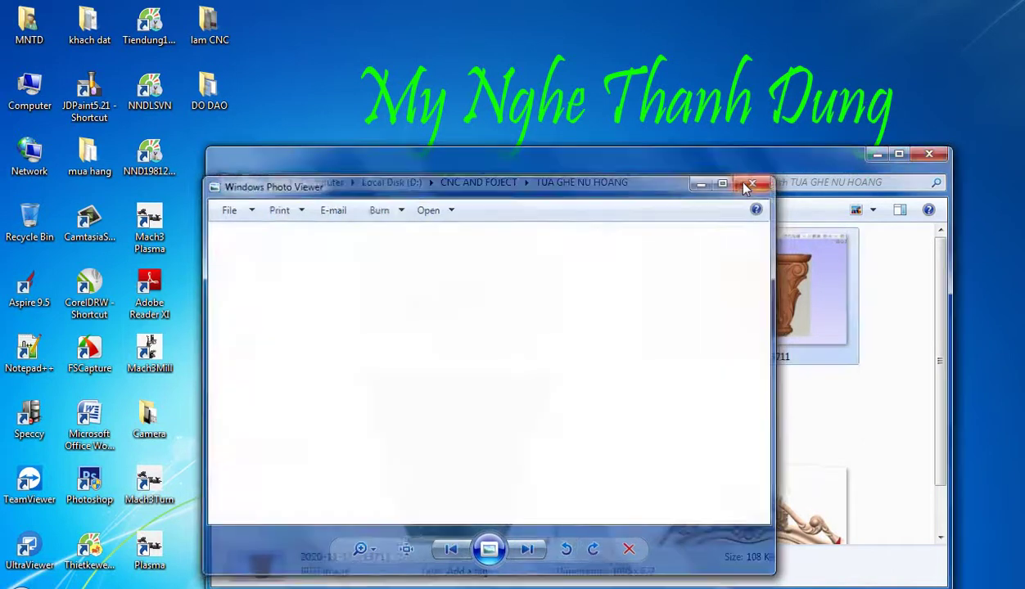
- Open the 2020-11-17_212935 preview image of the carved chair crest, examine it at several rotations and close it
{"action": "left_click", "coordinate": [777, 518]}
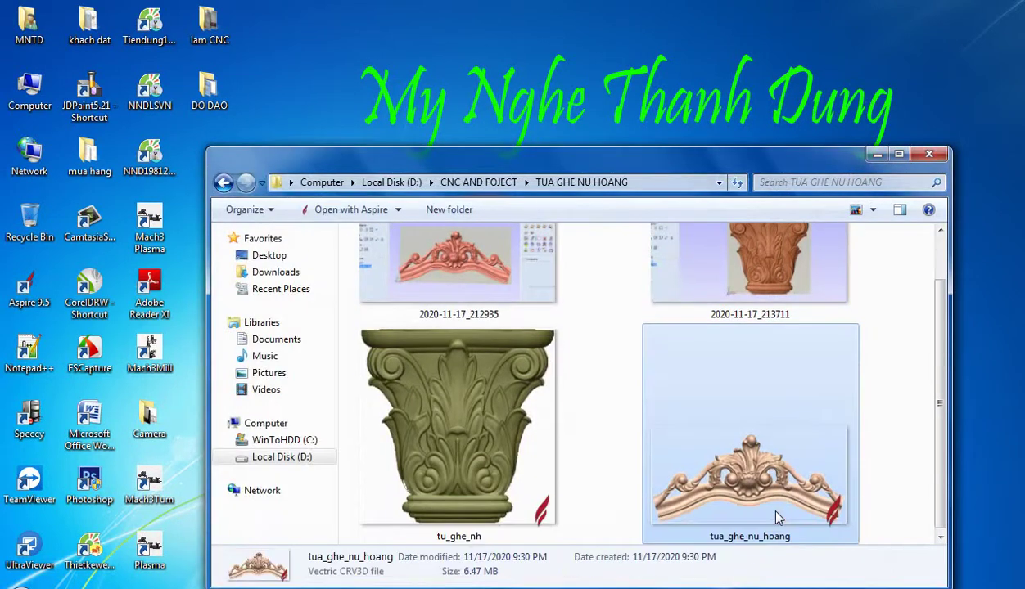
{"action": "left_click", "coordinate": [494, 266]}
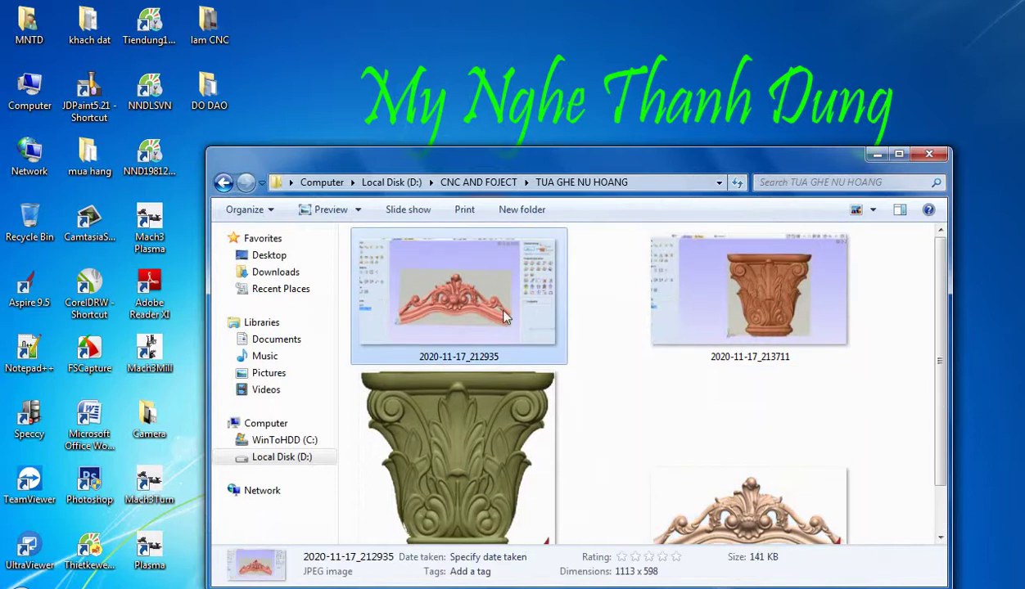
{"action": "double_click", "coordinate": [477, 302]}
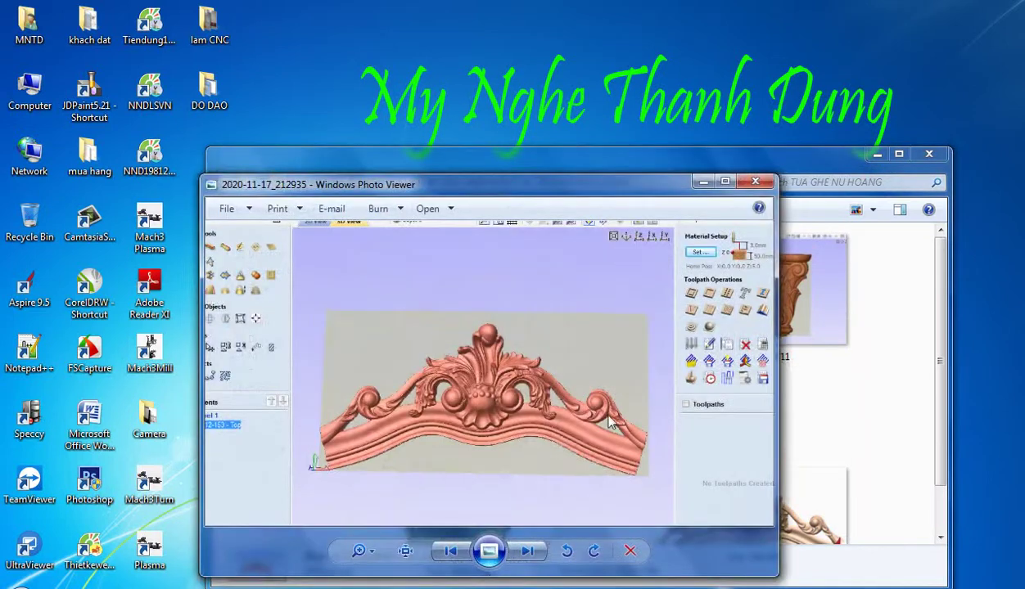
{"action": "left_click", "coordinate": [560, 549]}
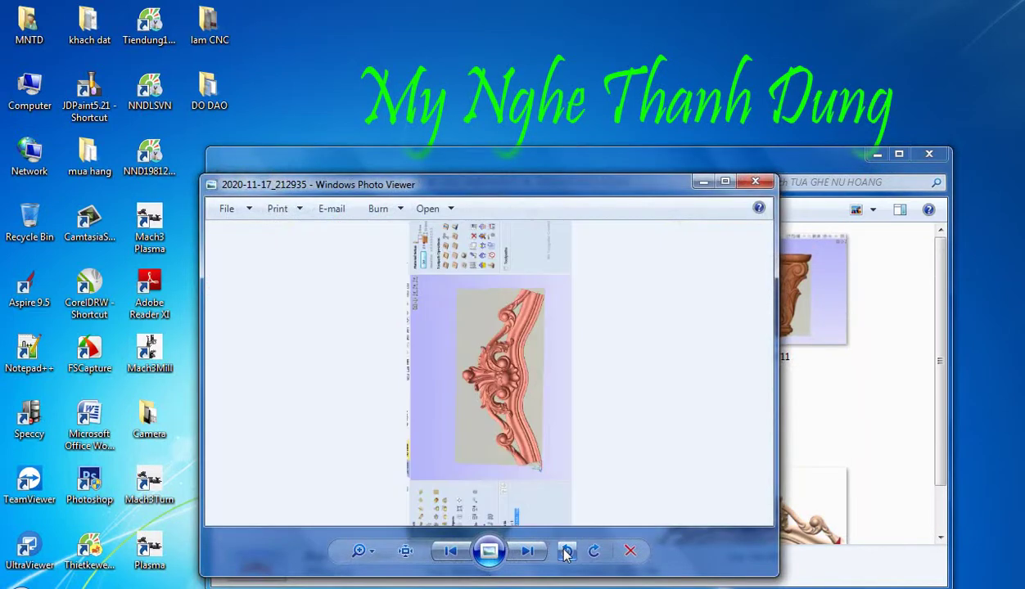
{"action": "left_click", "coordinate": [595, 553]}
{"action": "left_click", "coordinate": [593, 551]}
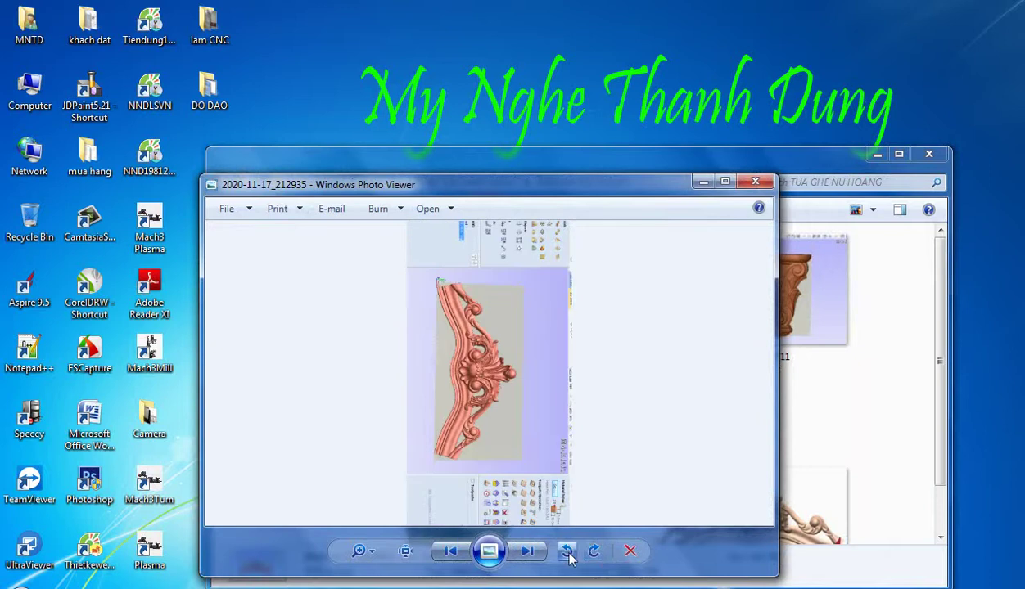
{"action": "left_click", "coordinate": [567, 553]}
{"action": "left_click", "coordinate": [753, 181]}
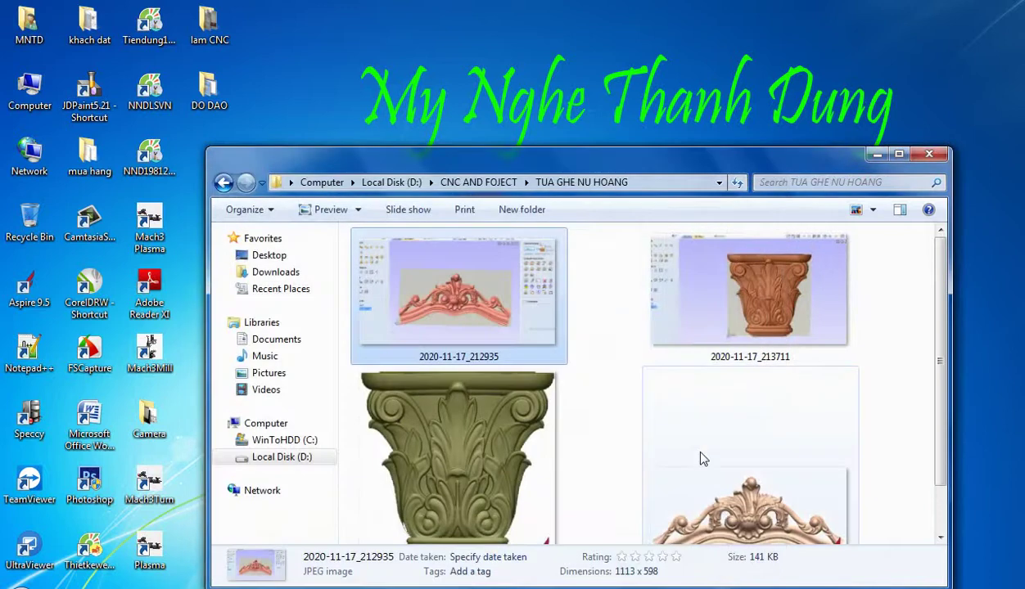
- Open the tu_ghe_nh file in Aspire and display the carved capital in 3D
{"action": "double_click", "coordinate": [509, 464]}
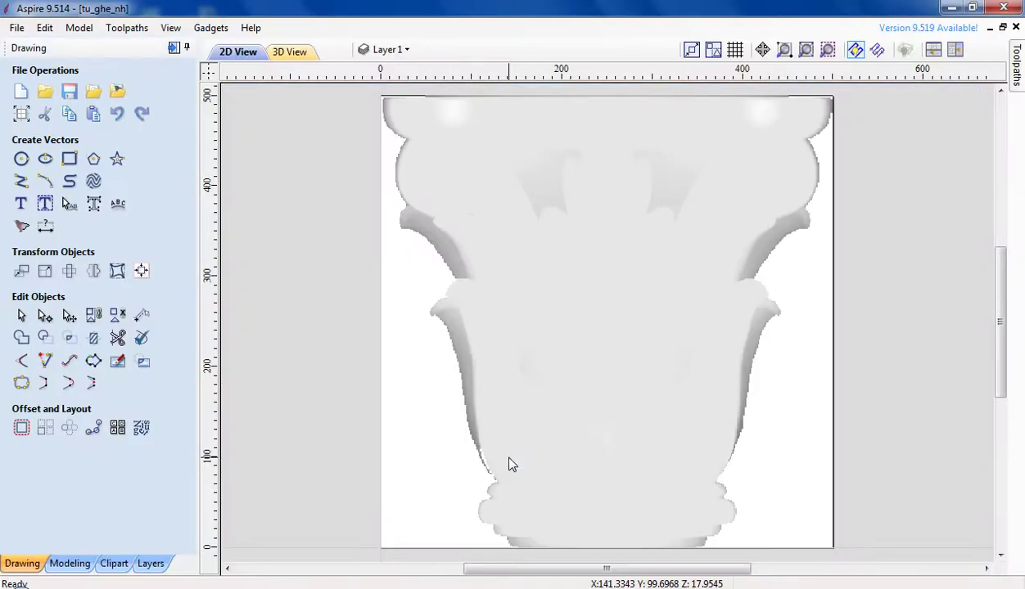
{"action": "left_click", "coordinate": [293, 53]}
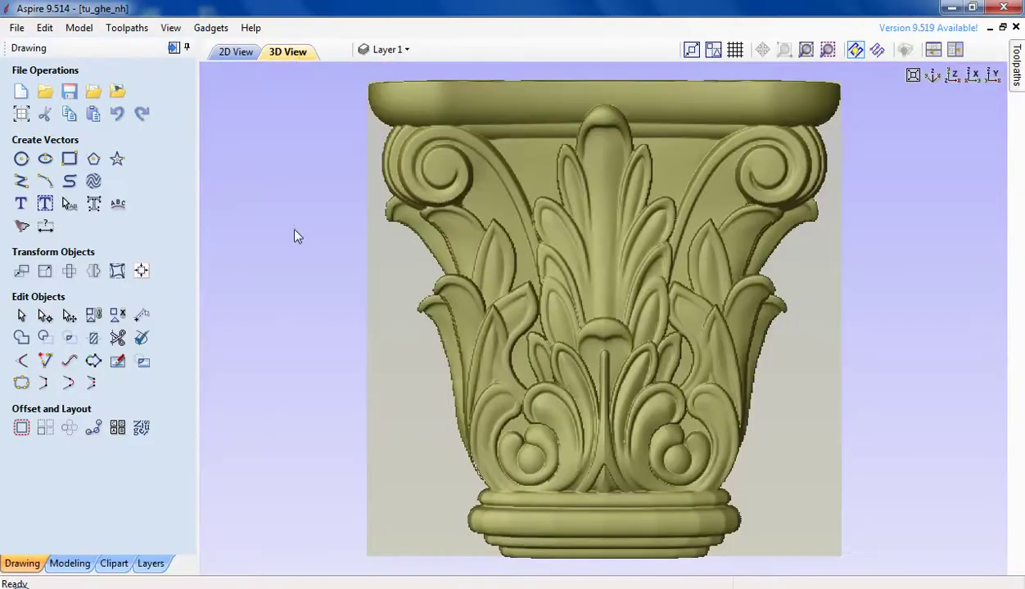
- Change the appearance of the 17 - Top component to Use Material with Beech Dark
{"action": "left_click", "coordinate": [71, 563]}
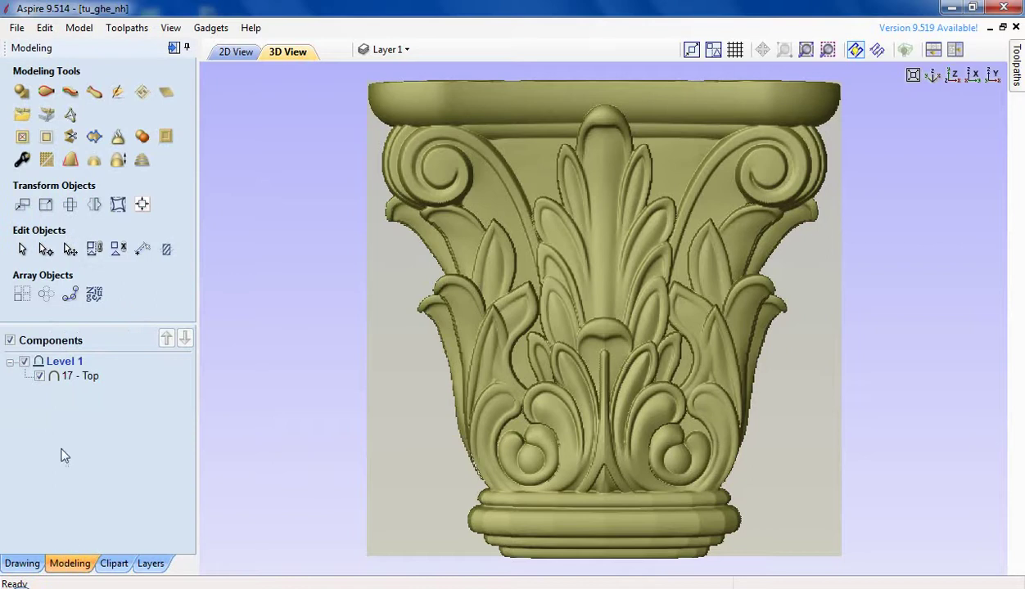
{"action": "left_click", "coordinate": [72, 376]}
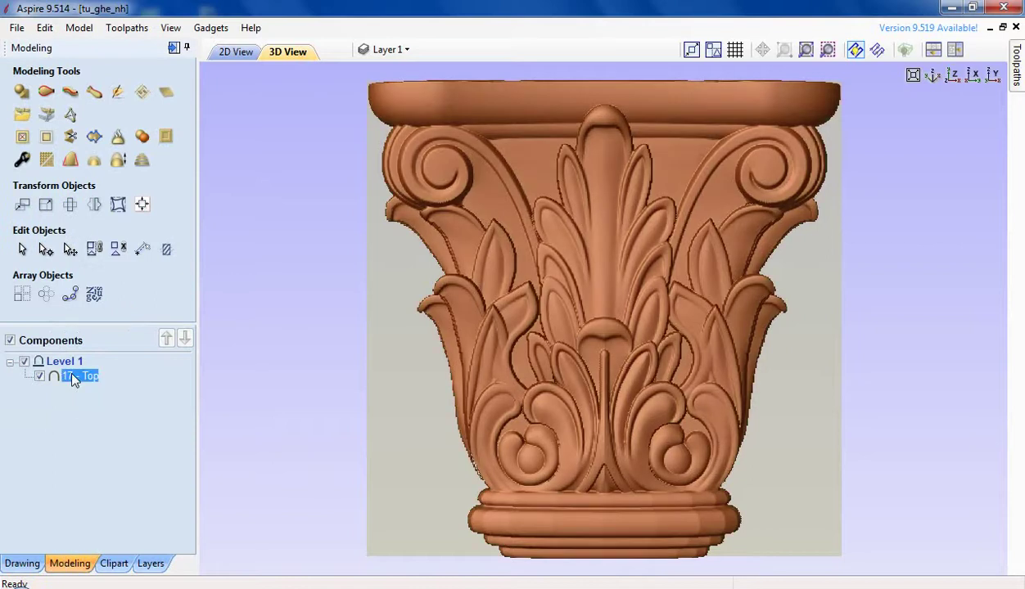
{"action": "double_click", "coordinate": [72, 375]}
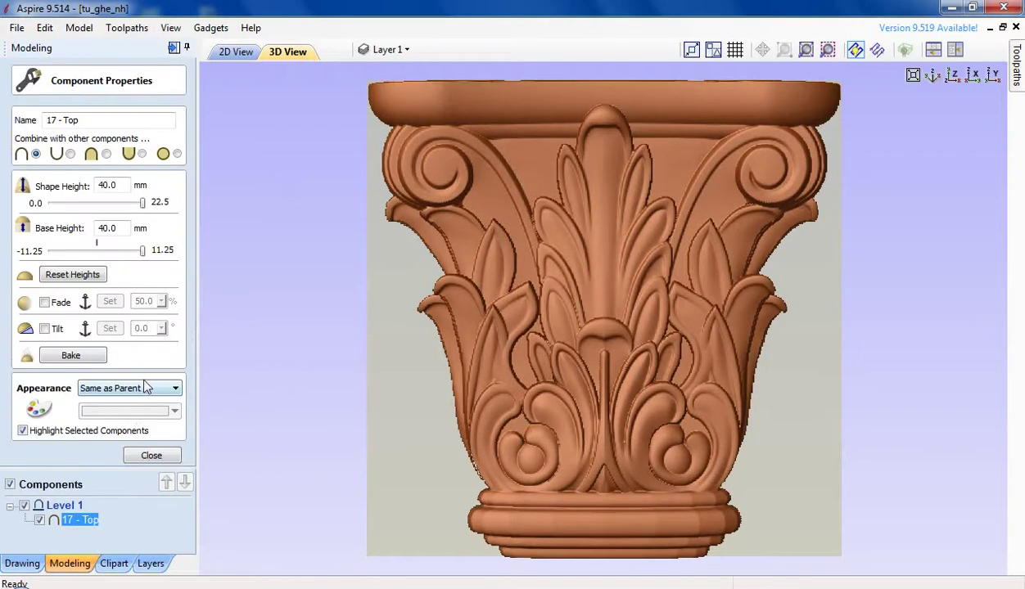
{"action": "left_click", "coordinate": [131, 388]}
{"action": "left_click", "coordinate": [114, 423]}
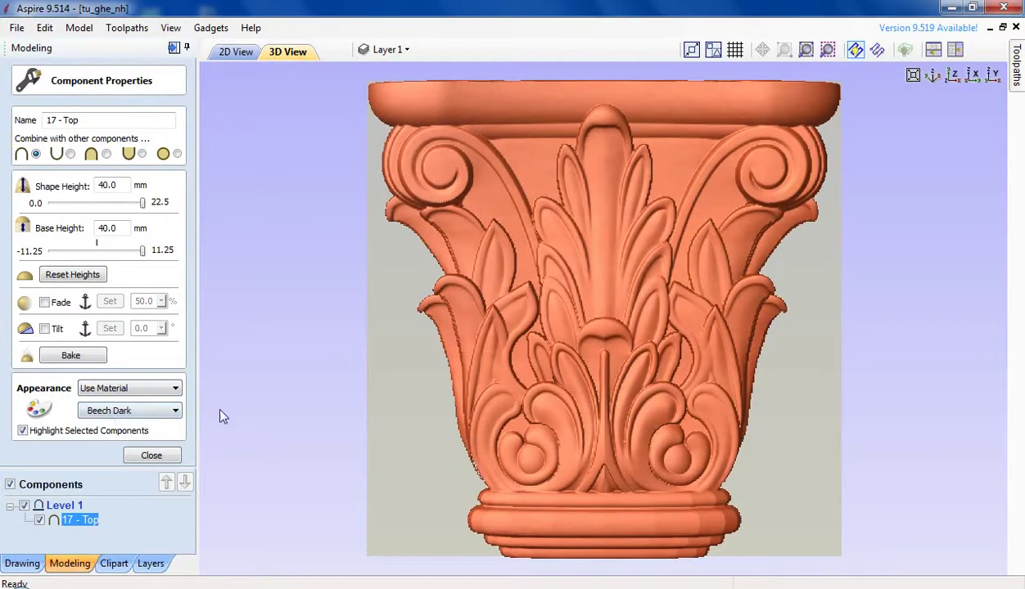
{"action": "left_click", "coordinate": [152, 456]}
- Examine the carved capital's relief from an angled isometric view
{"action": "scroll", "coordinate": [751, 416], "scroll_direction": "down", "scroll_amount": 2}
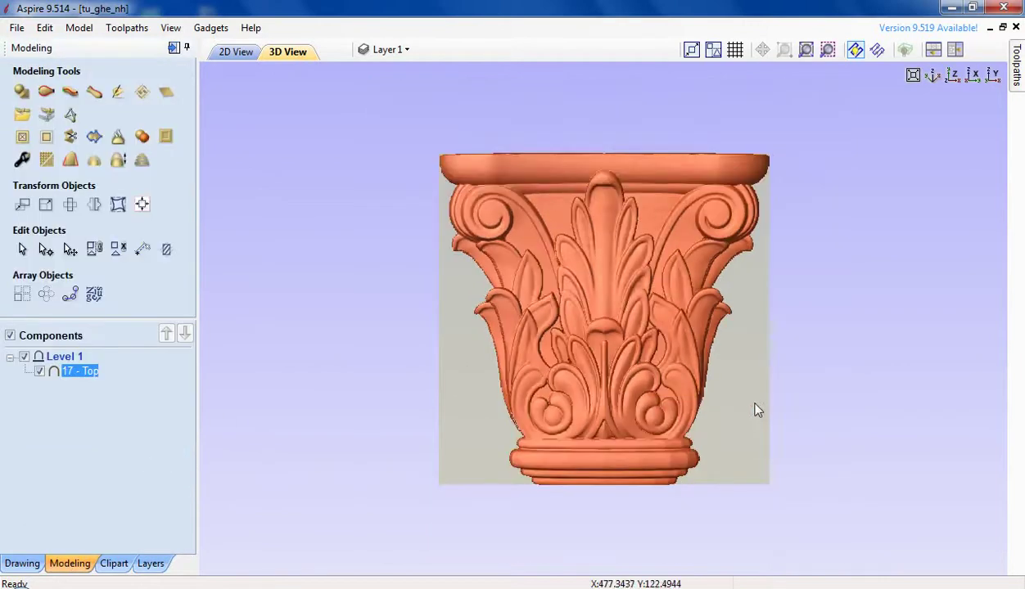
{"action": "left_click_drag", "start_coordinate": [562, 214], "coordinate": [922, 175]}
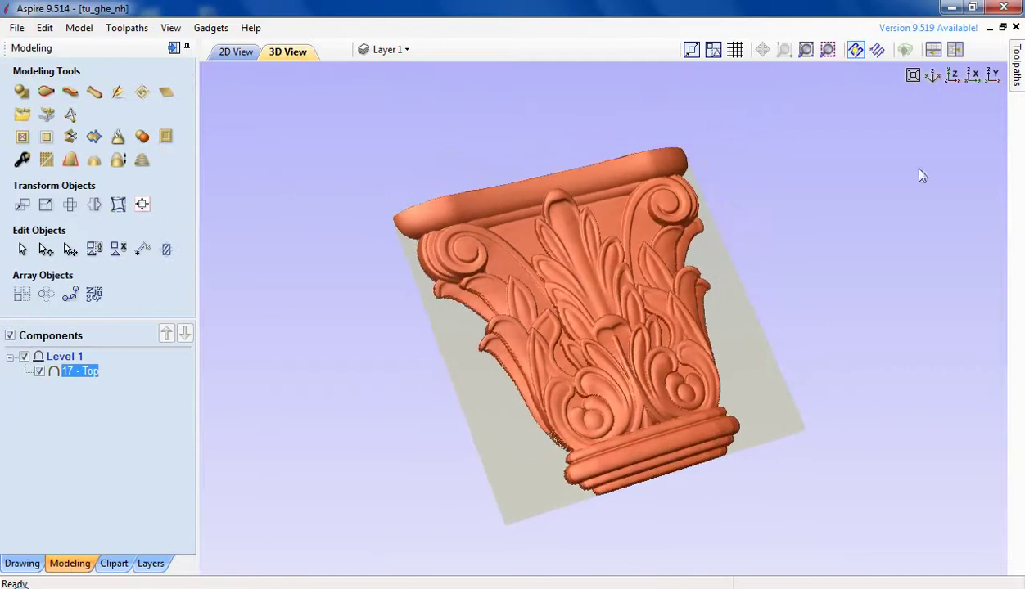
{"action": "left_click", "coordinate": [952, 76]}
{"action": "left_click", "coordinate": [933, 76]}
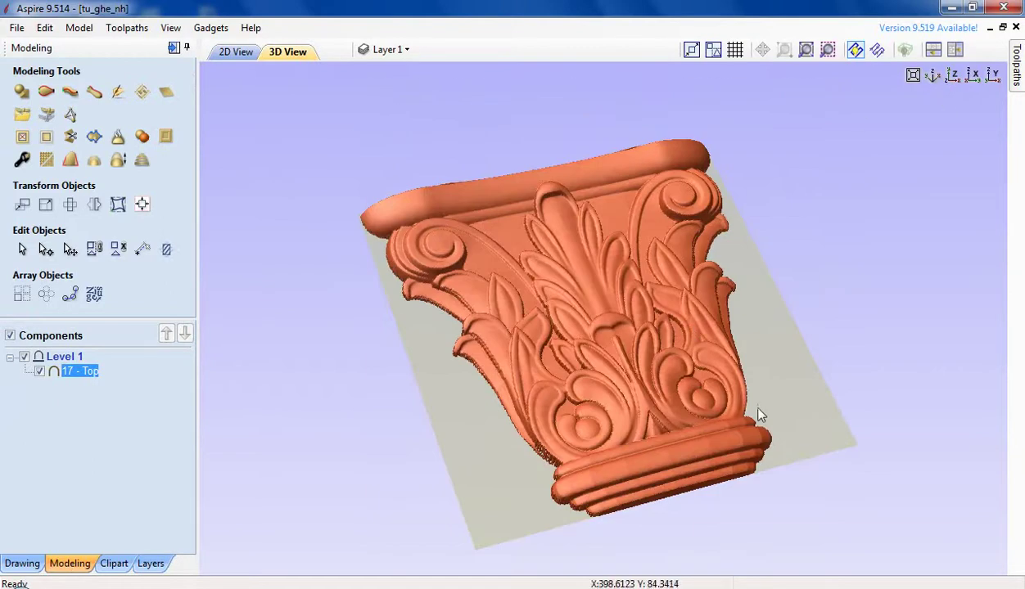
{"action": "scroll", "coordinate": [799, 405], "scroll_direction": "up", "scroll_amount": 1}
{"action": "scroll", "coordinate": [800, 405], "scroll_direction": "down", "scroll_amount": 1}
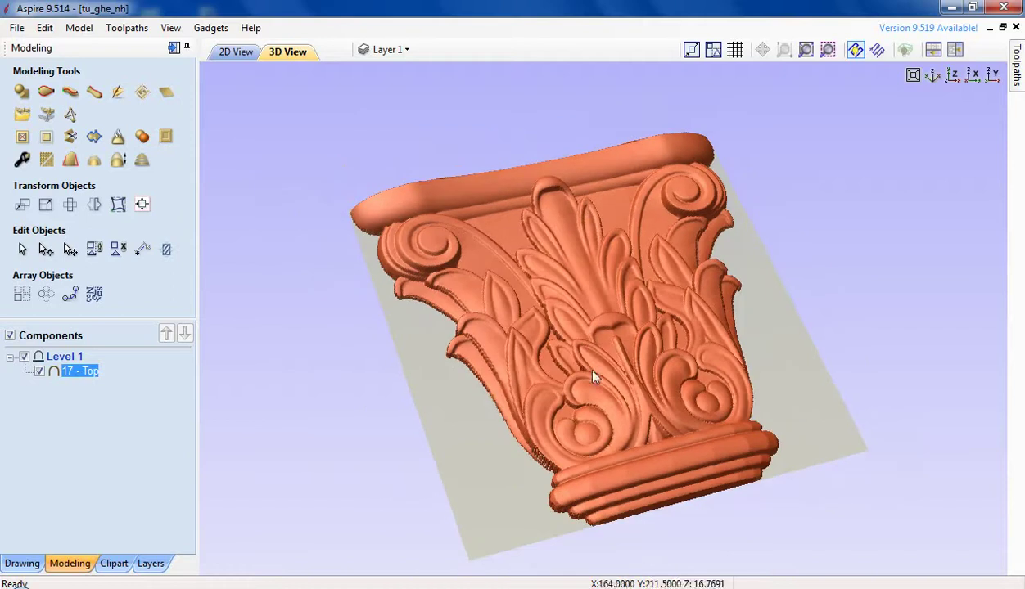
- Set the job's material thickness to 35 mm in the job setup and apply it
{"action": "left_click", "coordinate": [23, 563]}
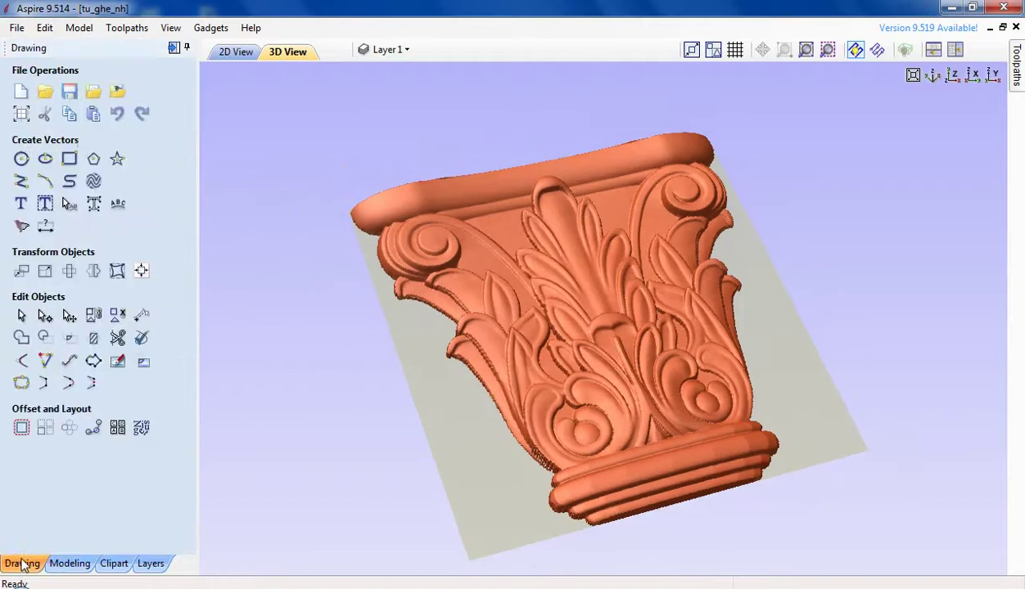
{"action": "left_click", "coordinate": [21, 113]}
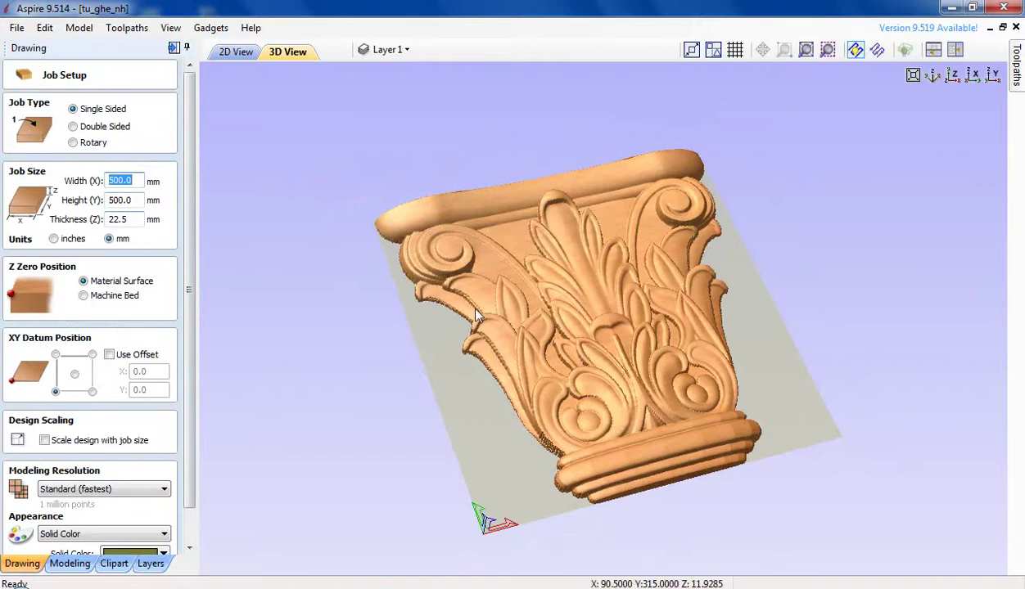
{"action": "left_click_drag", "start_coordinate": [499, 350], "coordinate": [580, 337]}
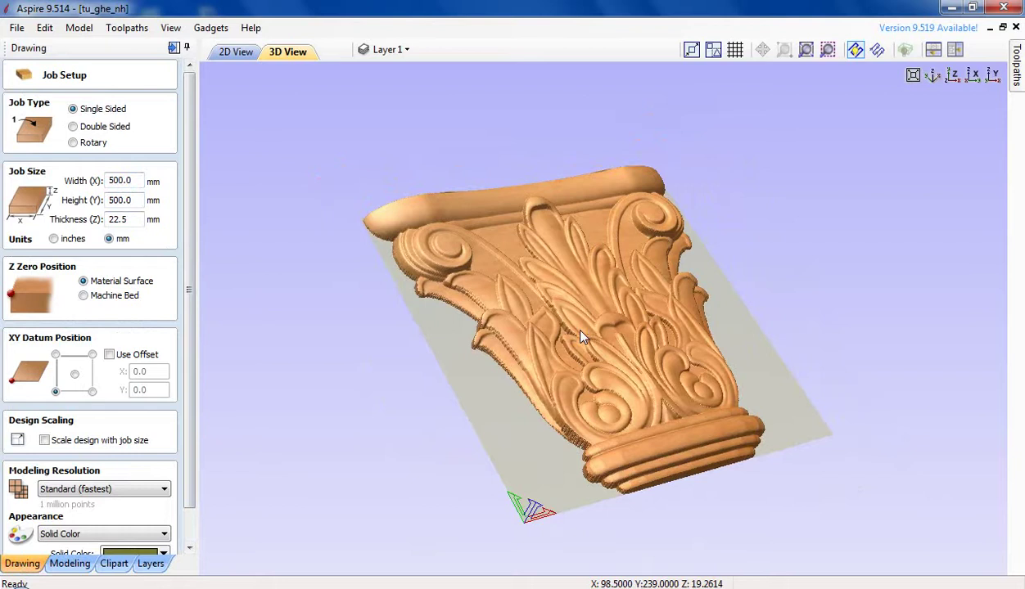
{"action": "left_click_drag", "start_coordinate": [130, 221], "coordinate": [110, 223]}
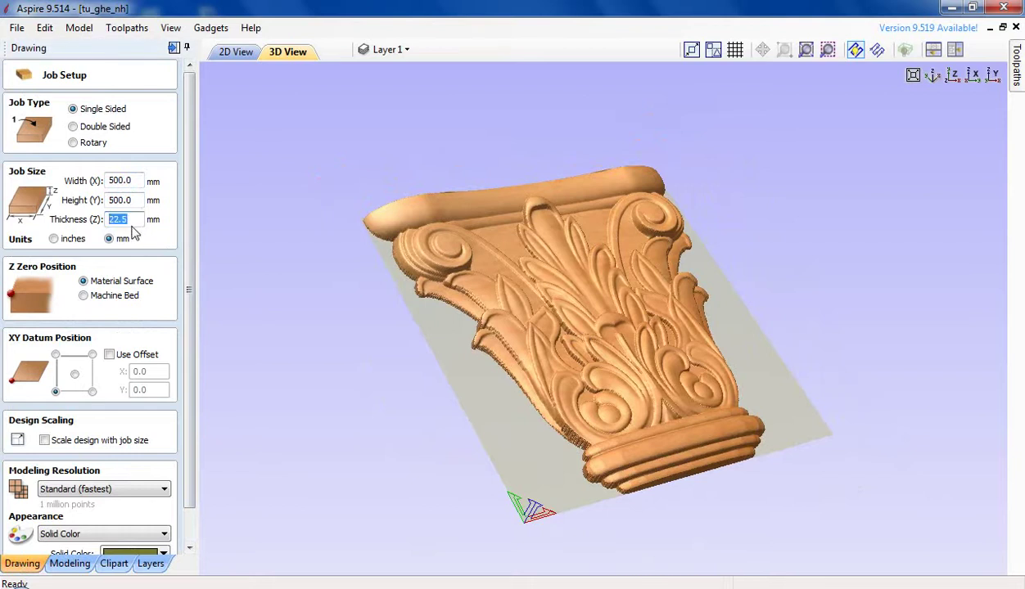
{"action": "type", "text": "35"}
{"action": "scroll", "coordinate": [186, 454], "scroll_direction": "down", "scroll_amount": 1}
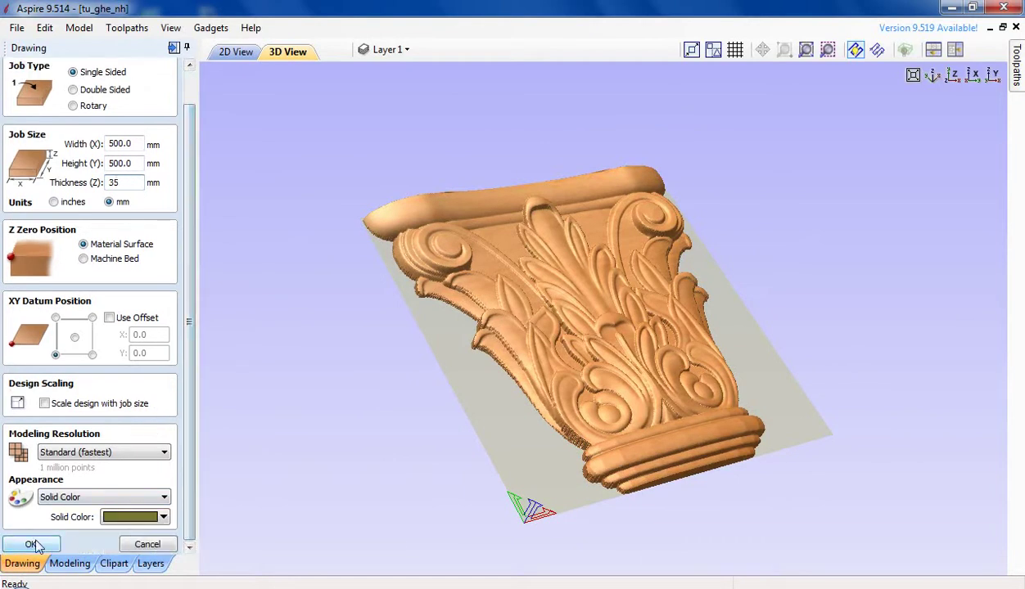
{"action": "left_click", "coordinate": [31, 544]}
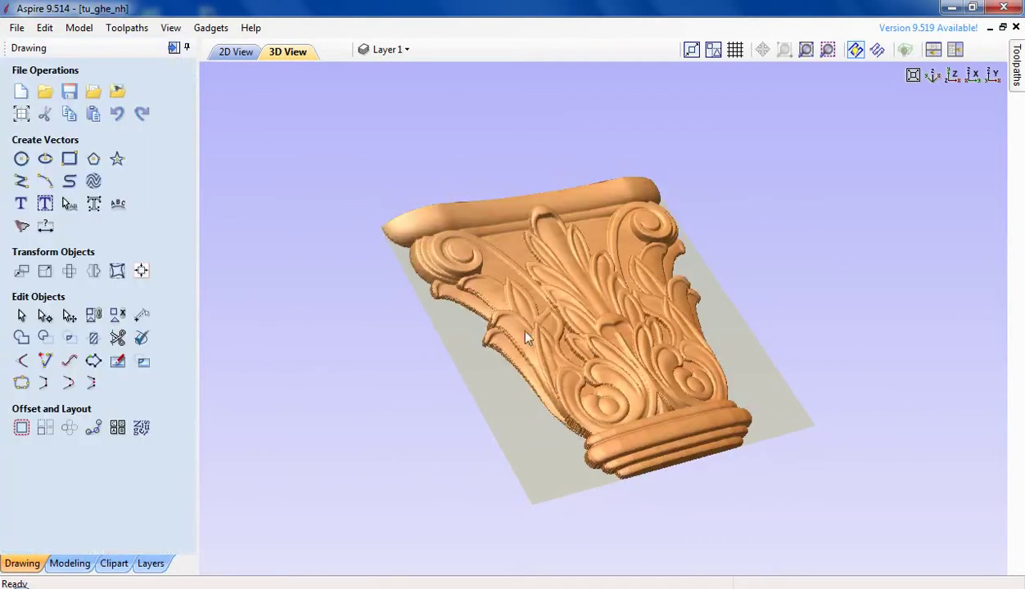
- Examine the capital from the front and review the height properties of the 17 - Top component
{"action": "left_click_drag", "start_coordinate": [516, 328], "coordinate": [508, 496]}
{"action": "left_click_drag", "start_coordinate": [468, 313], "coordinate": [451, 322]}
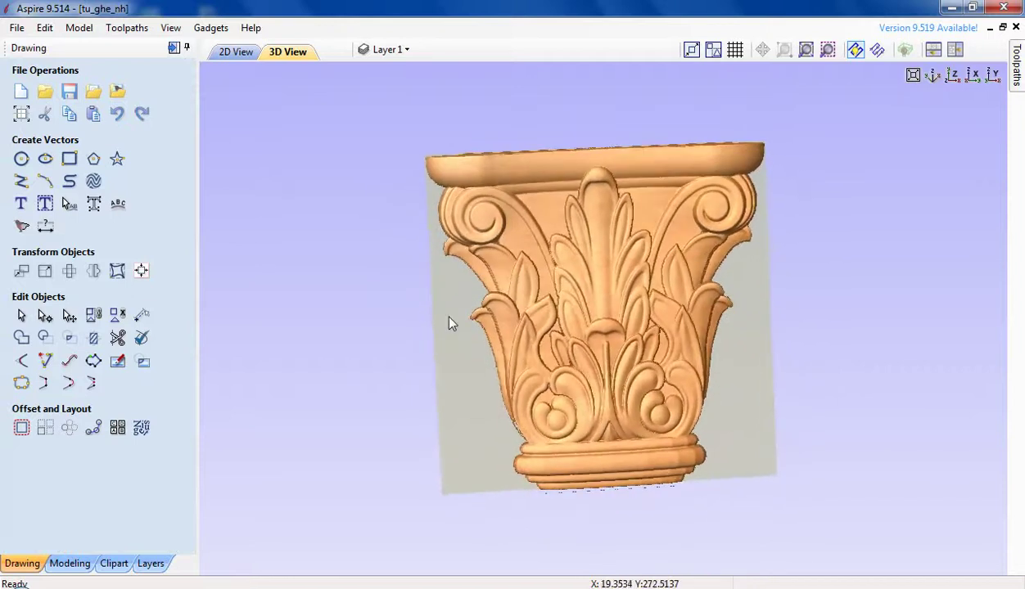
{"action": "left_click", "coordinate": [70, 563]}
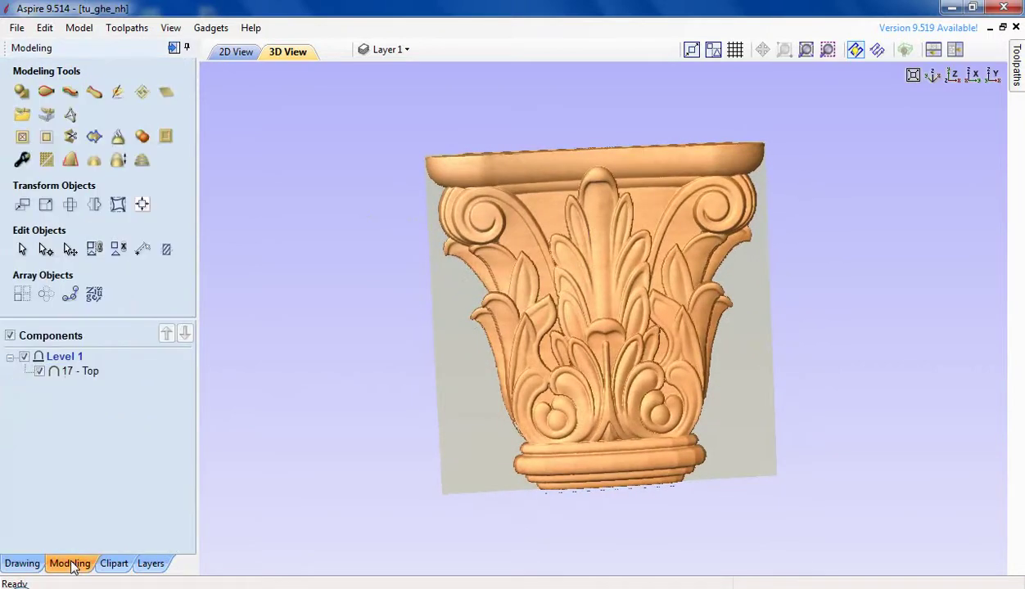
{"action": "left_click", "coordinate": [78, 371]}
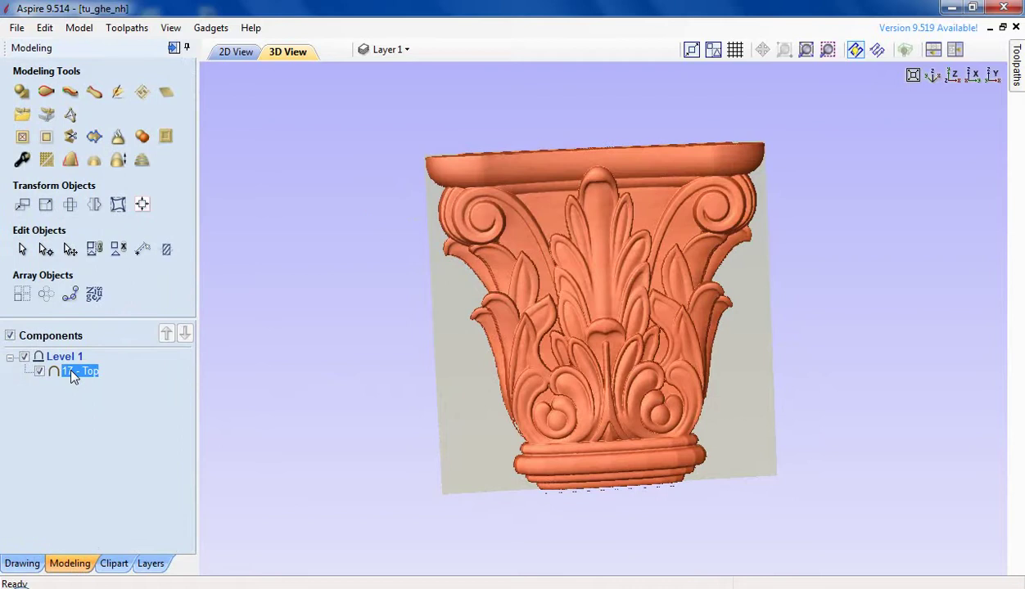
{"action": "left_click", "coordinate": [54, 372]}
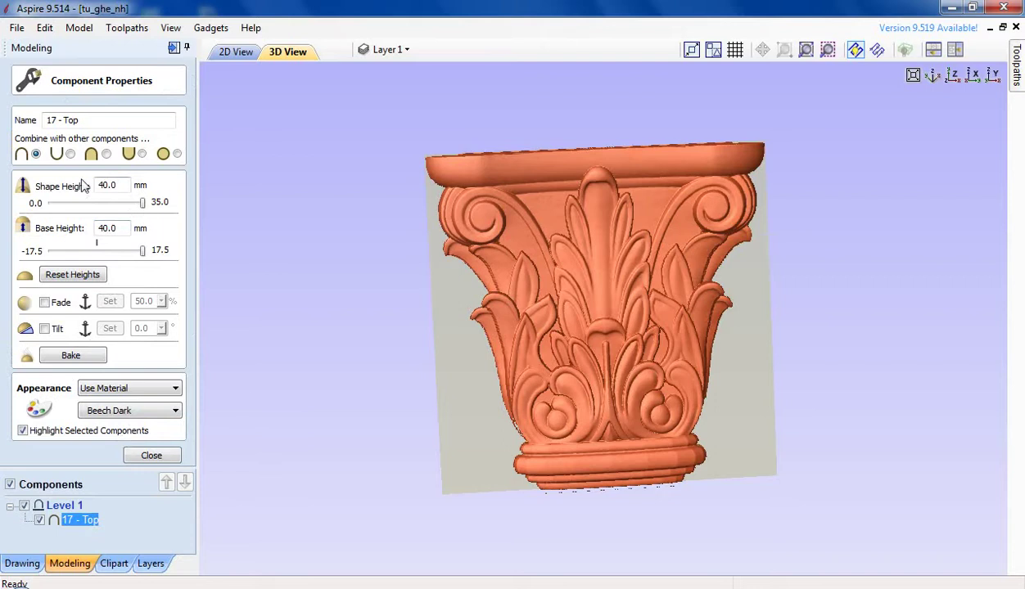
{"action": "left_click", "coordinate": [151, 456]}
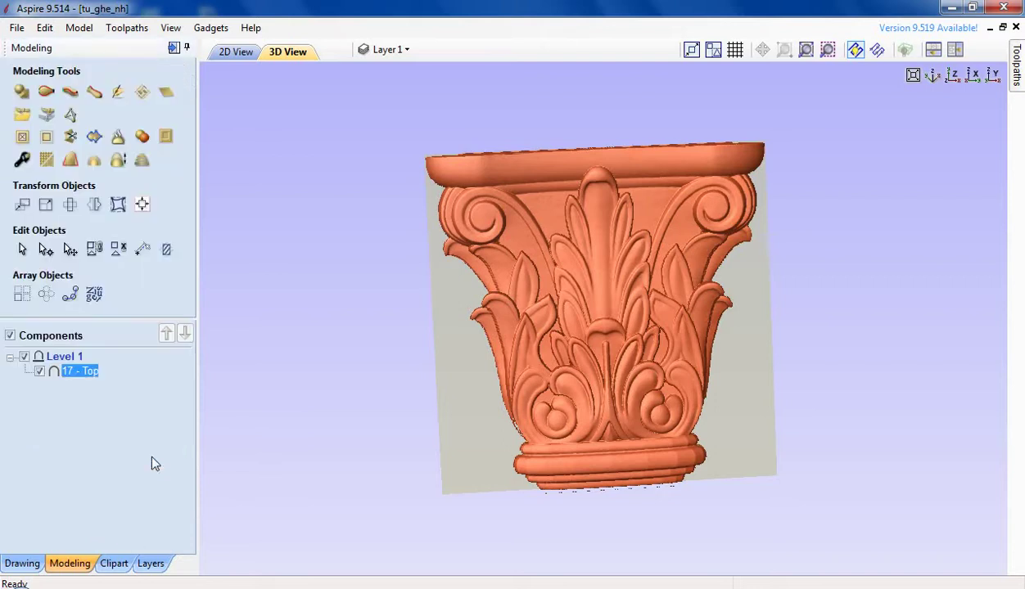
- Set the job's material thickness to 50 mm in the job setup and apply it
{"action": "left_click", "coordinate": [24, 564]}
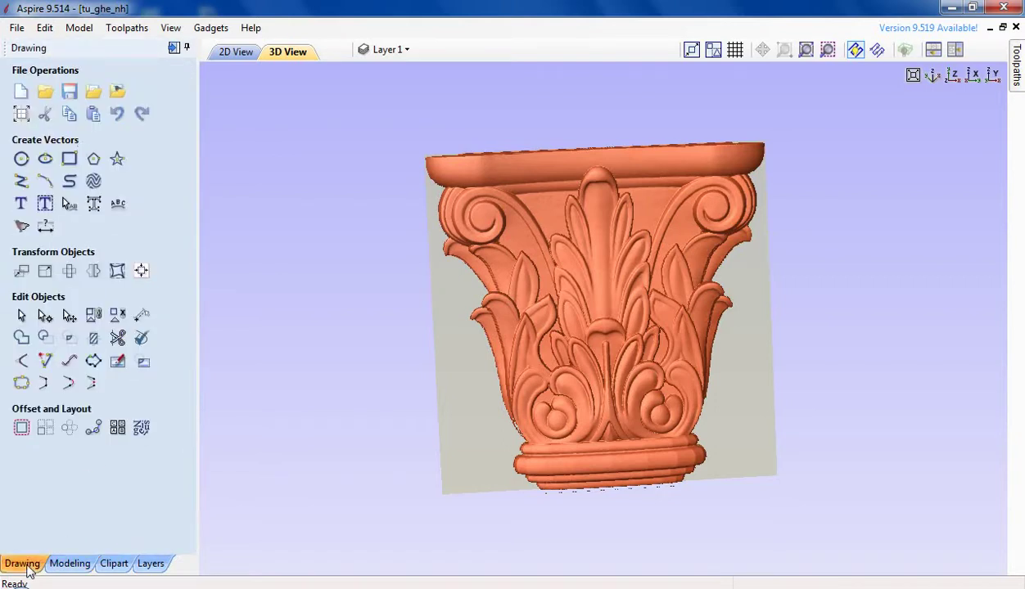
{"action": "left_click", "coordinate": [21, 114]}
{"action": "left_click", "coordinate": [133, 220]}
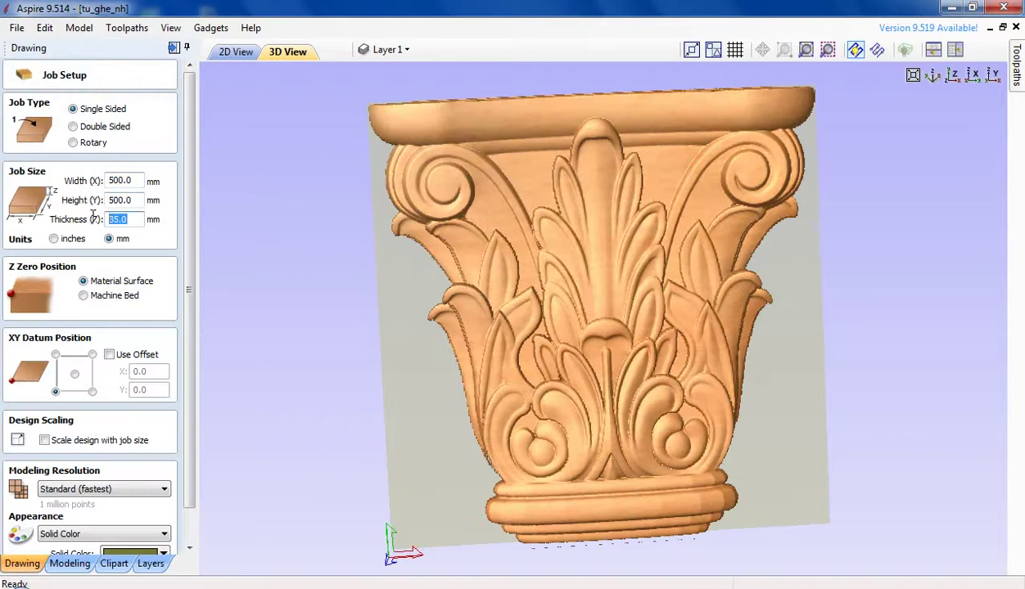
{"action": "type", "text": "5"}
{"action": "scroll", "coordinate": [188, 409], "scroll_direction": "down", "scroll_amount": 1}
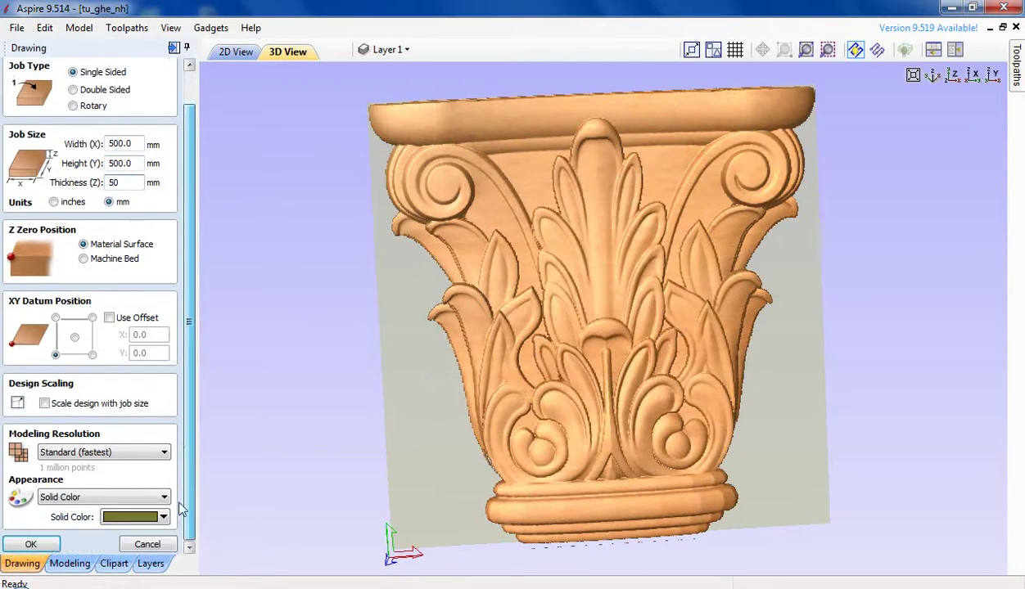
{"action": "left_click", "coordinate": [30, 545]}
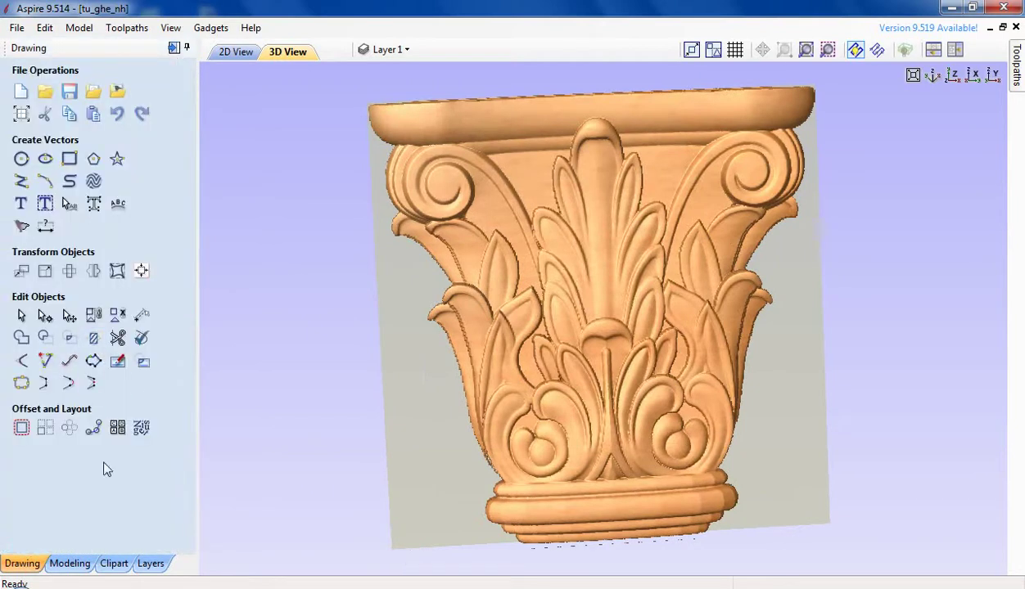
- Review the toolpath material setup, including thickness, datum, model position and rapid gaps, and accept it
{"action": "left_click", "coordinate": [69, 563]}
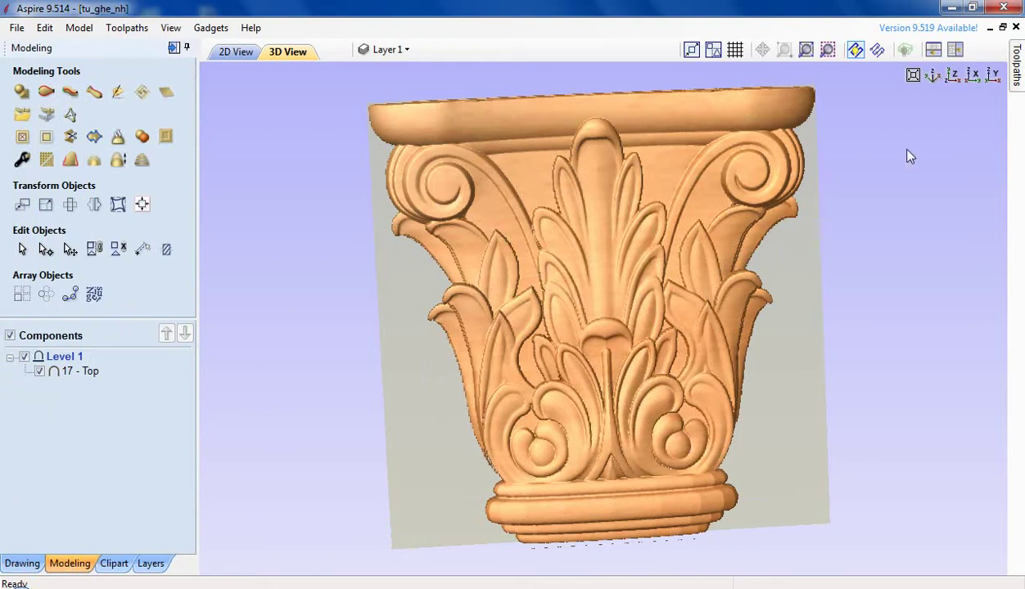
{"action": "mouse_move", "coordinate": [1019, 76]}
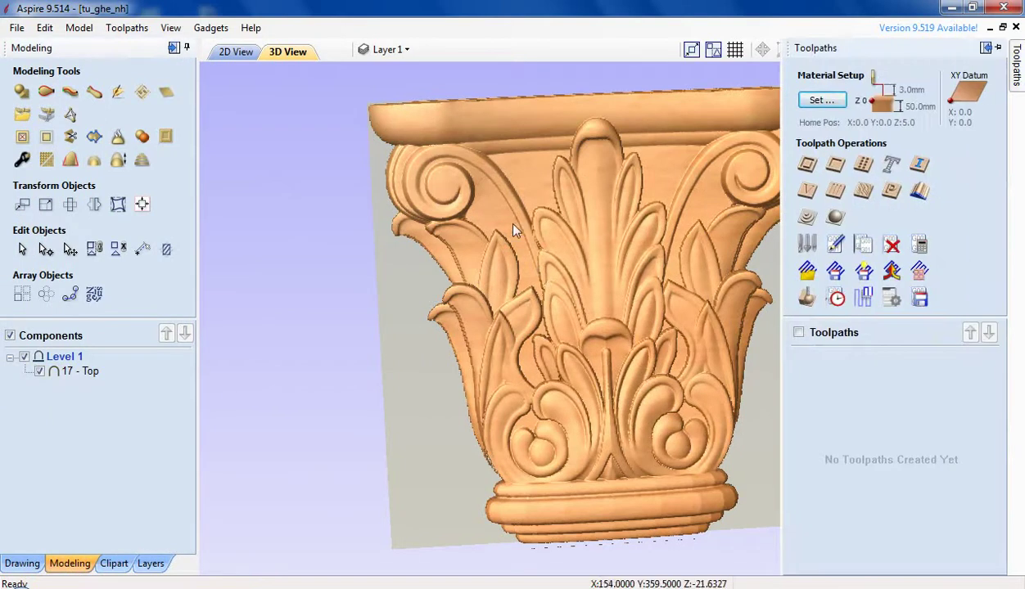
{"action": "left_click", "coordinate": [822, 100]}
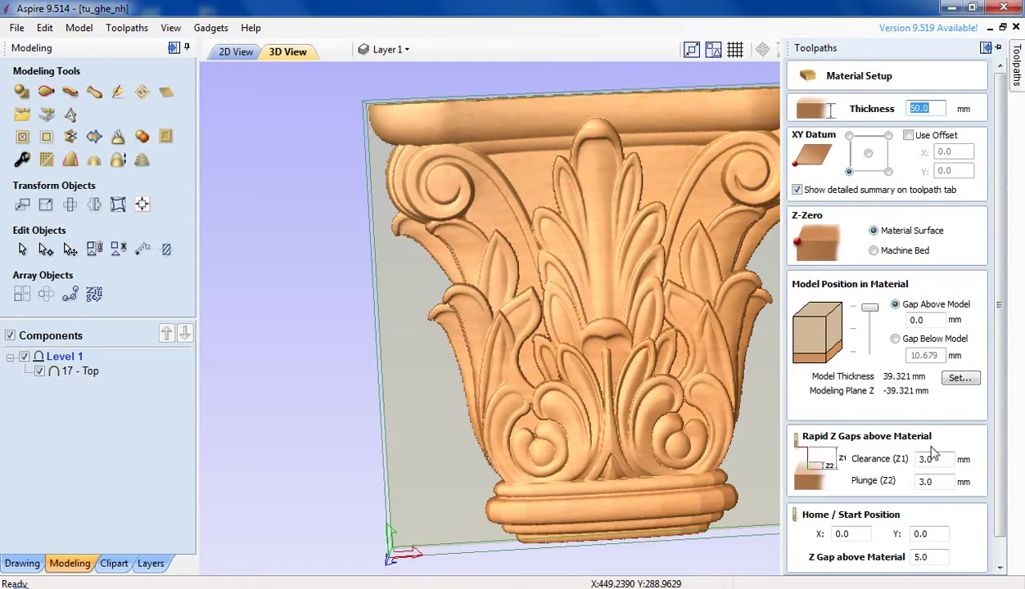
{"action": "scroll", "coordinate": [1007, 412], "scroll_direction": "down", "scroll_amount": 1}
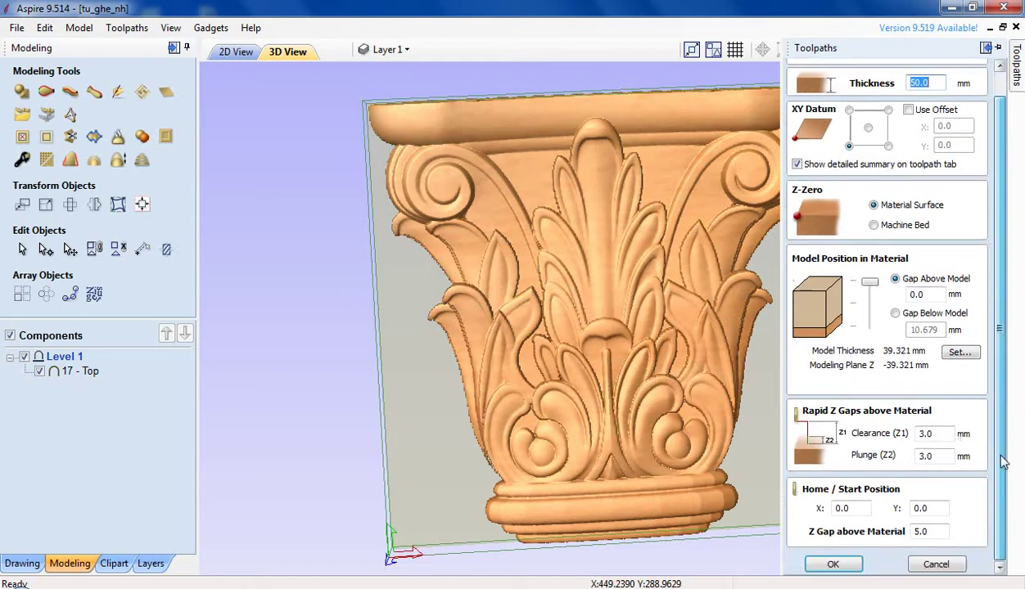
{"action": "left_click", "coordinate": [833, 567]}
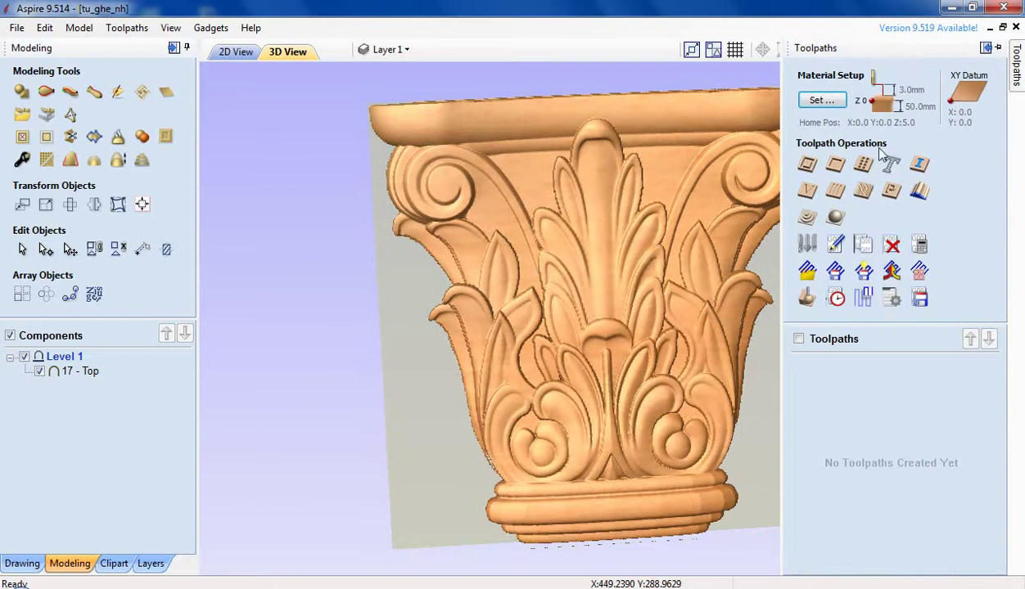
- Reopen the material setup and examine how the relief sits inside the material block from angled and axis-aligned 3D views
{"action": "left_click", "coordinate": [822, 100]}
{"action": "left_click_drag", "start_coordinate": [348, 388], "coordinate": [630, 235]}
{"action": "left_click", "coordinate": [974, 75]}
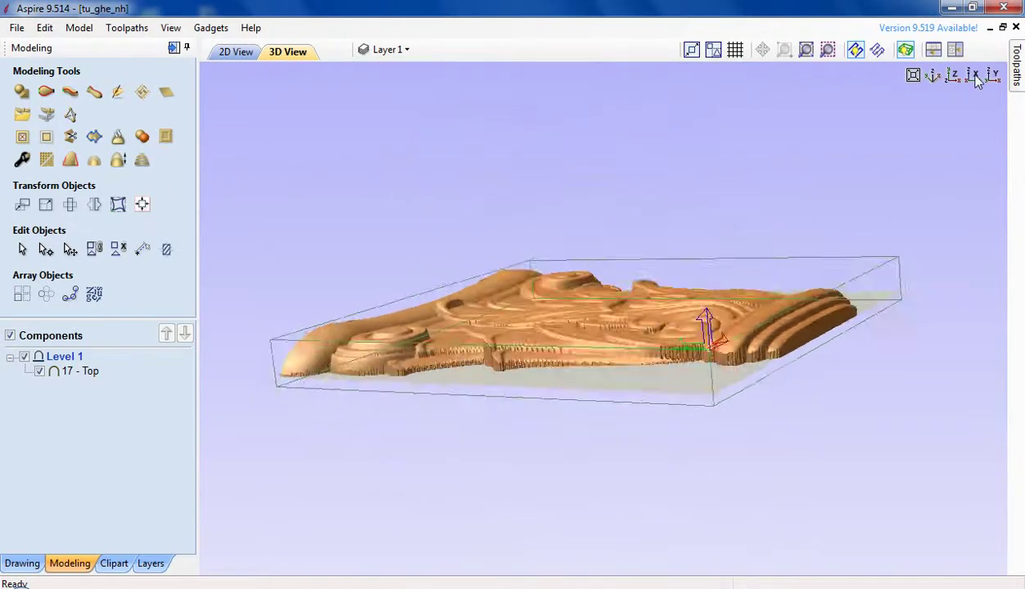
{"action": "left_click", "coordinate": [993, 77]}
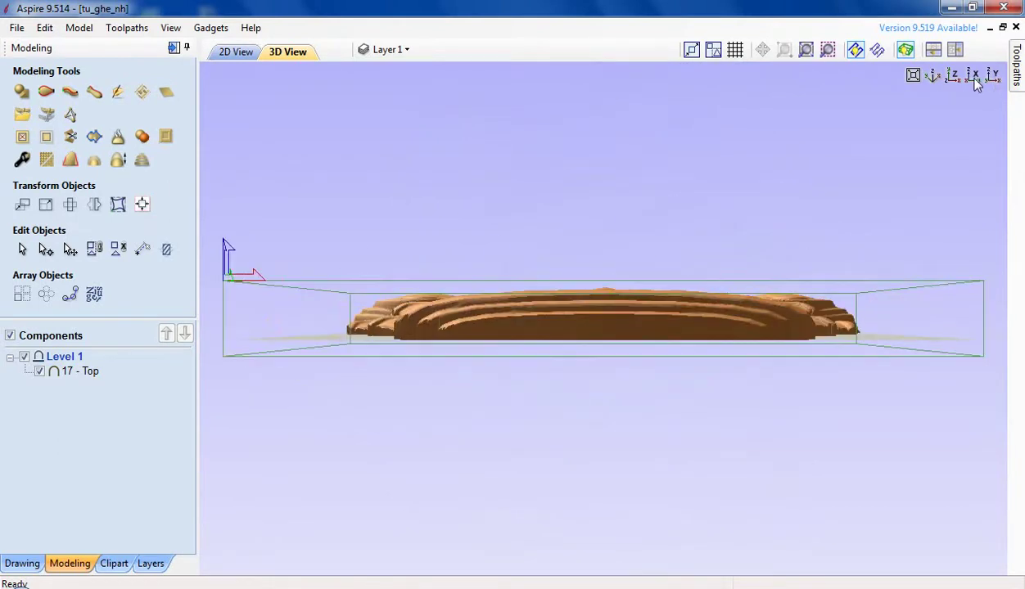
{"action": "left_click", "coordinate": [974, 76]}
{"action": "left_click", "coordinate": [952, 76]}
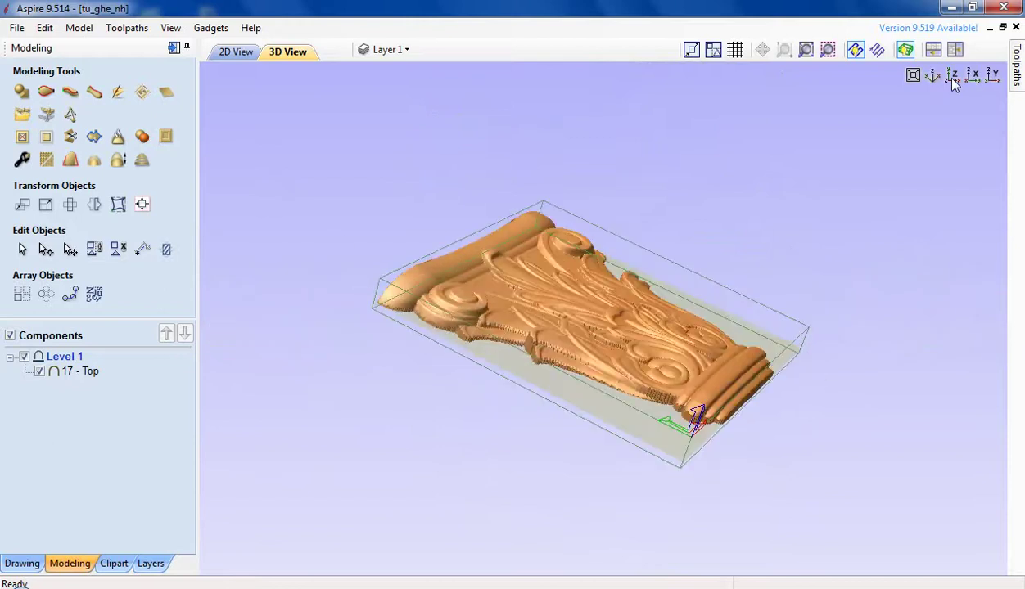
{"action": "left_click", "coordinate": [934, 76]}
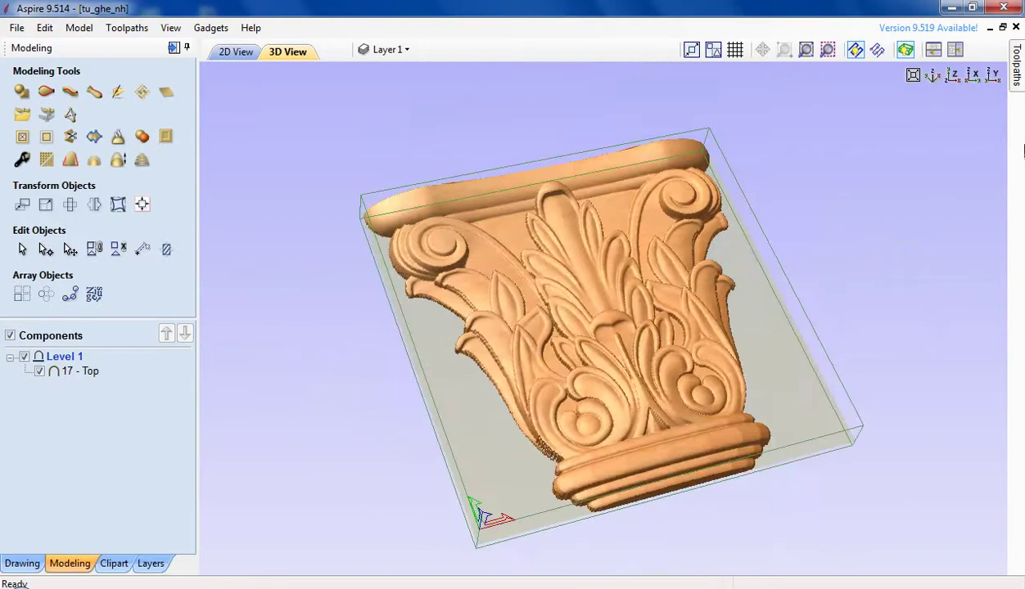
- Keep the toolpath settings displayed and set clearance Z1 and plunge Z2 to 6 mm and the home Z gap above material to 10
{"action": "left_click", "coordinate": [1019, 65]}
{"action": "left_click", "coordinate": [1002, 48]}
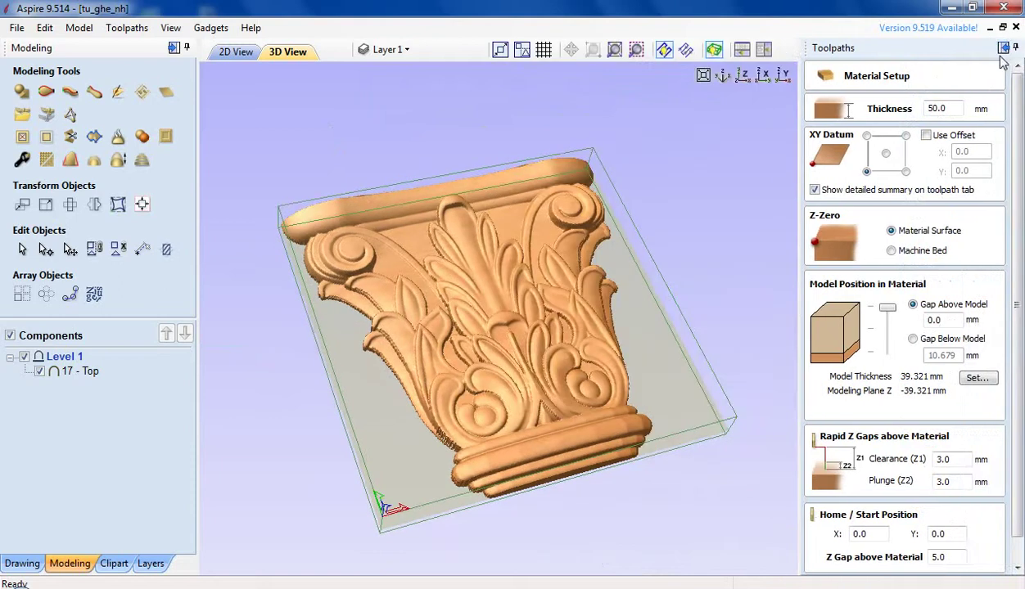
{"action": "left_click_drag", "start_coordinate": [1018, 474], "coordinate": [1018, 524]}
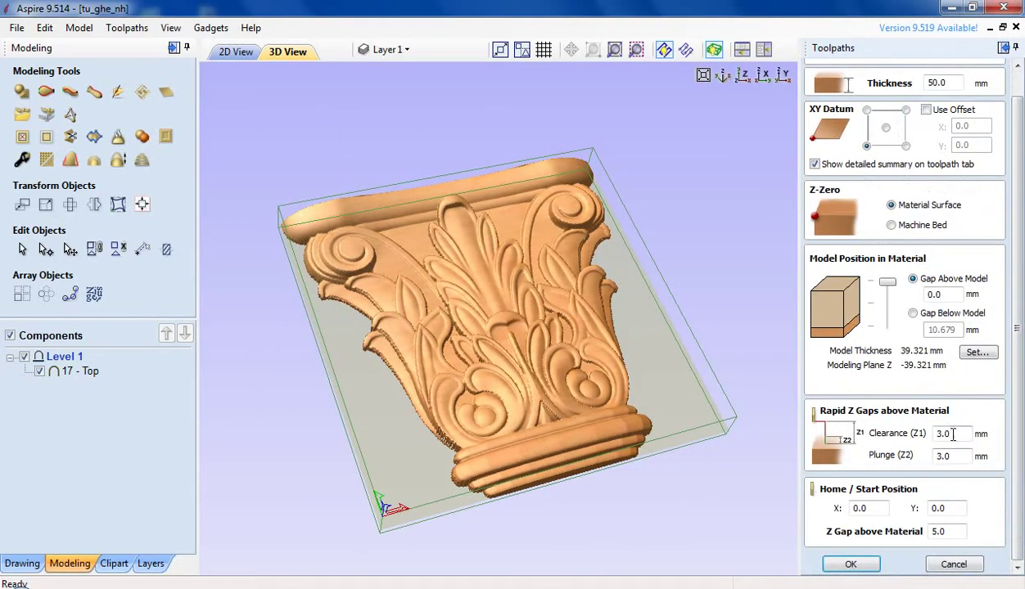
{"action": "left_click_drag", "start_coordinate": [952, 433], "coordinate": [915, 433]}
{"action": "type", "text": "6"}
{"action": "left_click_drag", "start_coordinate": [950, 456], "coordinate": [883, 461]}
{"action": "type", "text": "6"}
{"action": "left_click_drag", "start_coordinate": [950, 532], "coordinate": [895, 532]}
{"action": "left_click", "coordinate": [851, 565]}
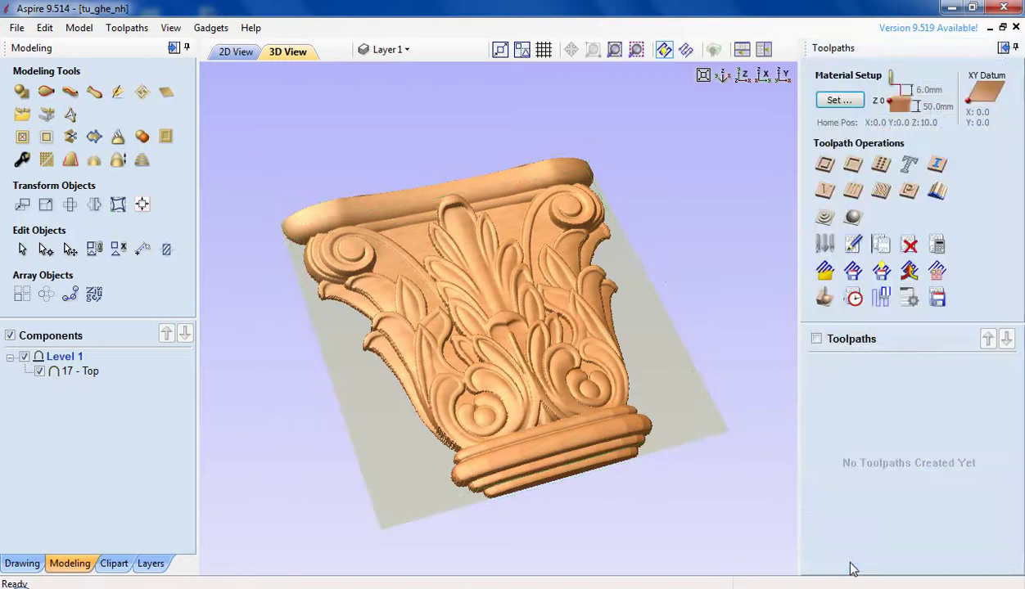
- Configure a rough machining toolpath with a 2 mm machining allowance, the Z Level Raster X strategy and the profile pass First
{"action": "left_click", "coordinate": [824, 219]}
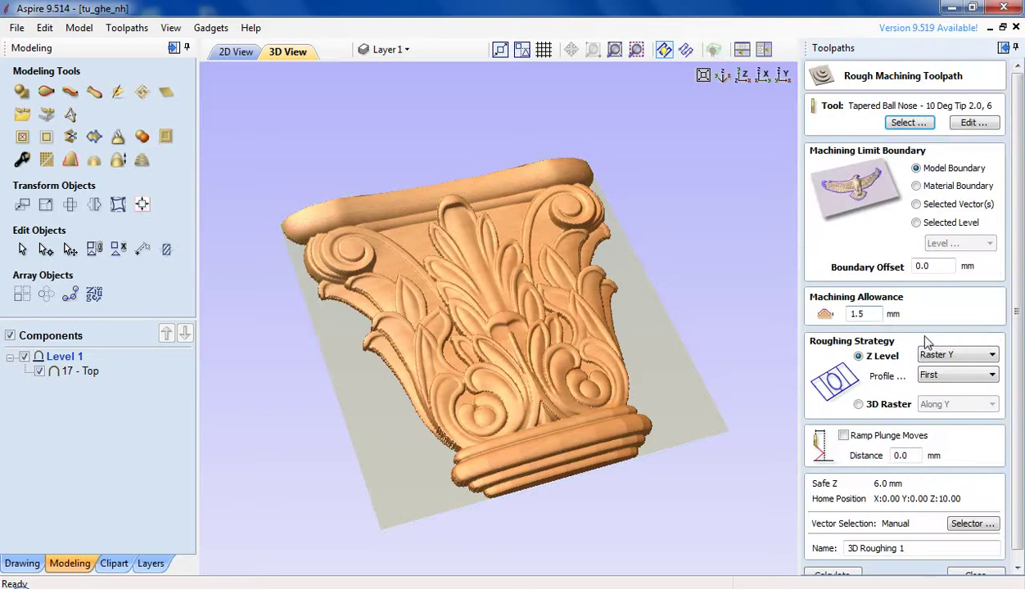
{"action": "double_click", "coordinate": [868, 313]}
{"action": "left_click_drag", "start_coordinate": [874, 314], "coordinate": [833, 314]}
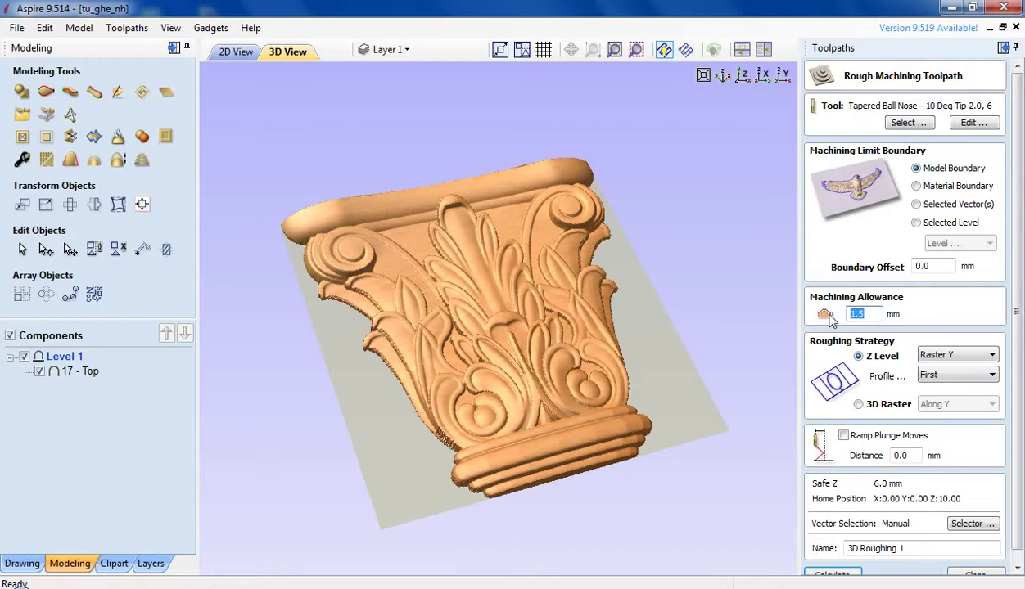
{"action": "type", "text": "2"}
{"action": "left_click", "coordinate": [947, 355]}
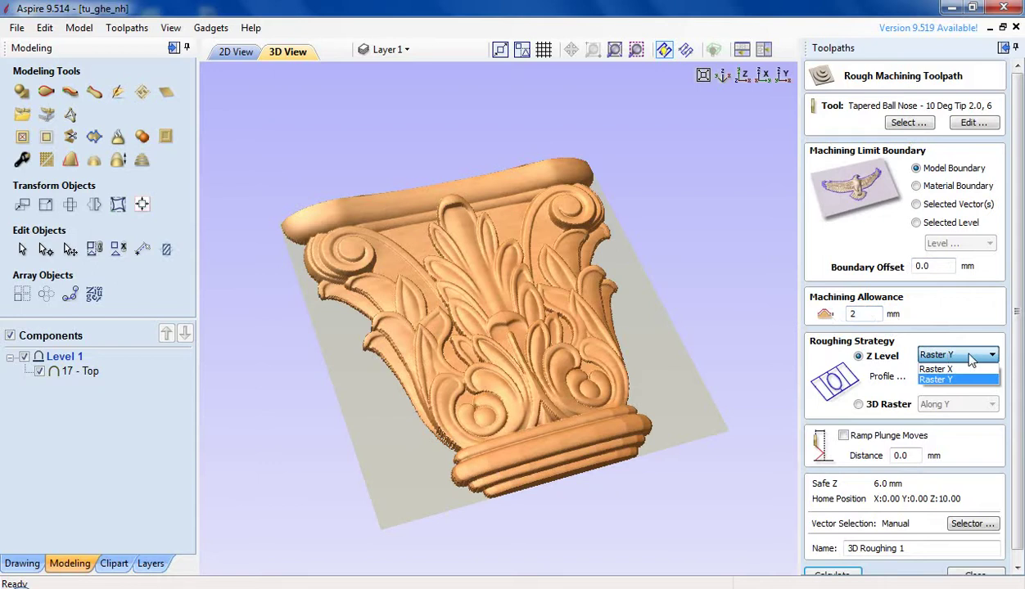
{"action": "left_click", "coordinate": [970, 360]}
{"action": "left_click", "coordinate": [971, 359]}
{"action": "left_click", "coordinate": [962, 365]}
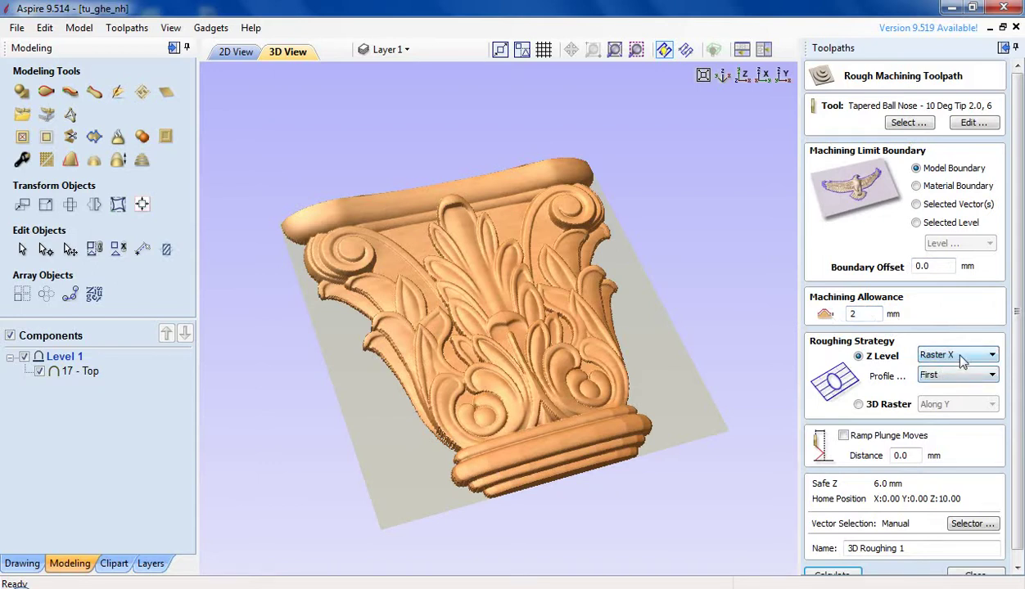
{"action": "left_click", "coordinate": [952, 374]}
{"action": "left_click", "coordinate": [945, 382]}
- Rename the 6 mm tapered ball nose with 2.0 tip in the tool database as PHAY THO 2.0mm and use it for roughing
{"action": "left_click", "coordinate": [896, 122]}
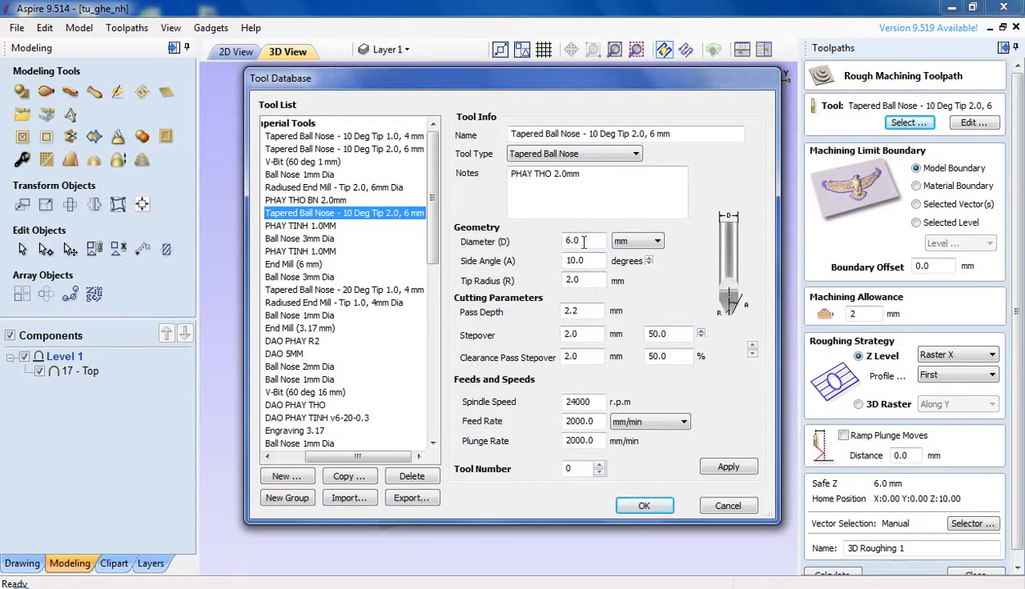
{"action": "left_click_drag", "start_coordinate": [584, 173], "coordinate": [528, 194]}
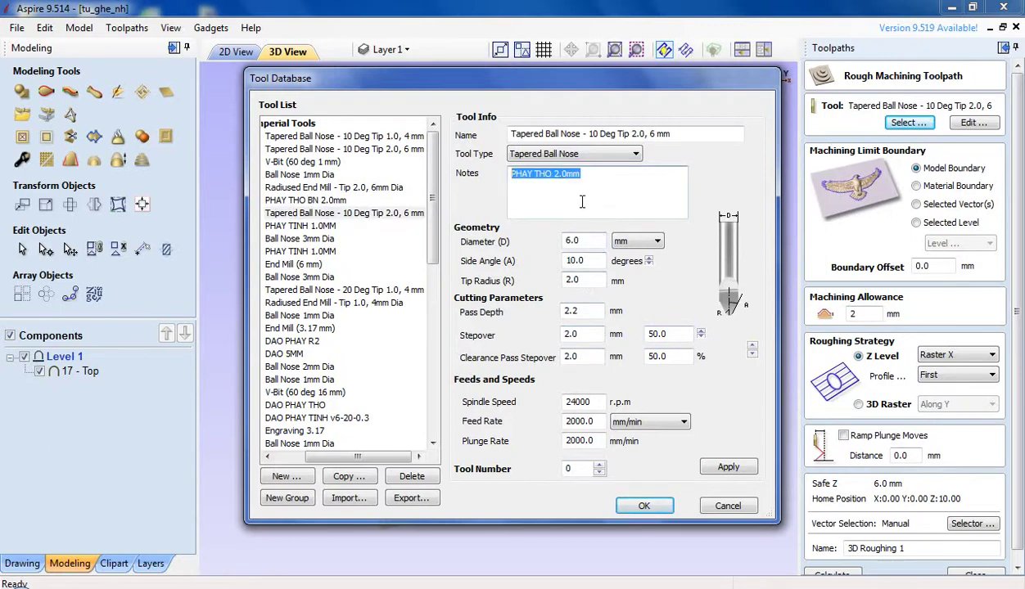
{"action": "key", "text": "ctrl+c"}
{"action": "triple_click", "coordinate": [573, 134]}
{"action": "key", "text": "ctrl+v"}
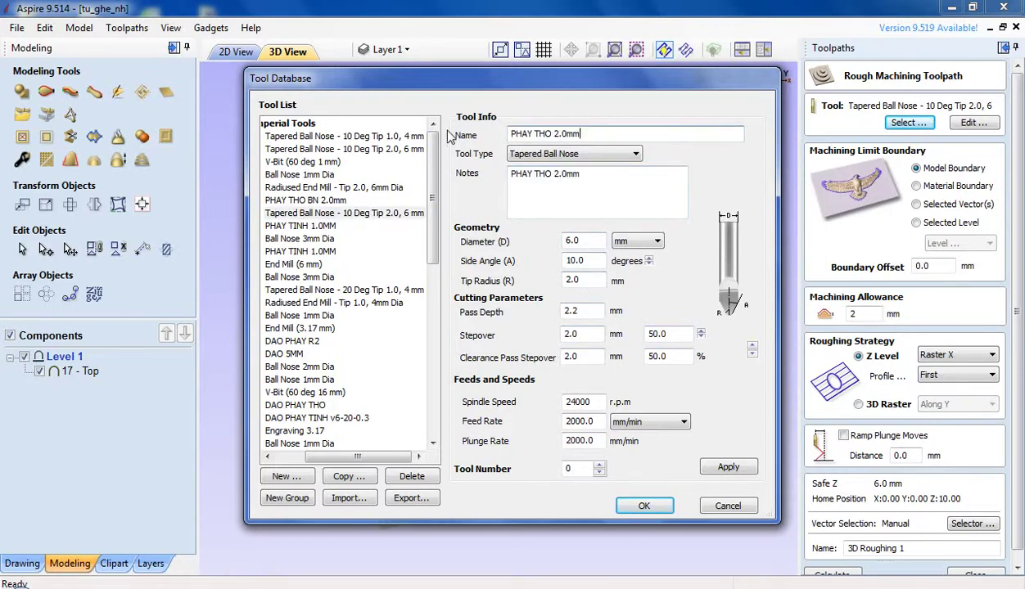
{"action": "left_click", "coordinate": [729, 467]}
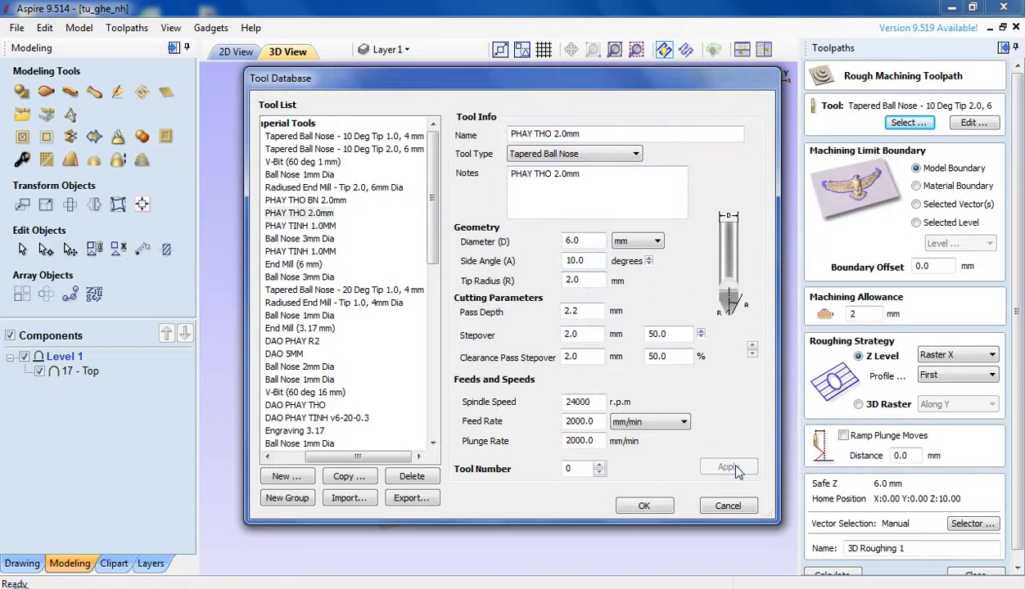
{"action": "left_click", "coordinate": [660, 506]}
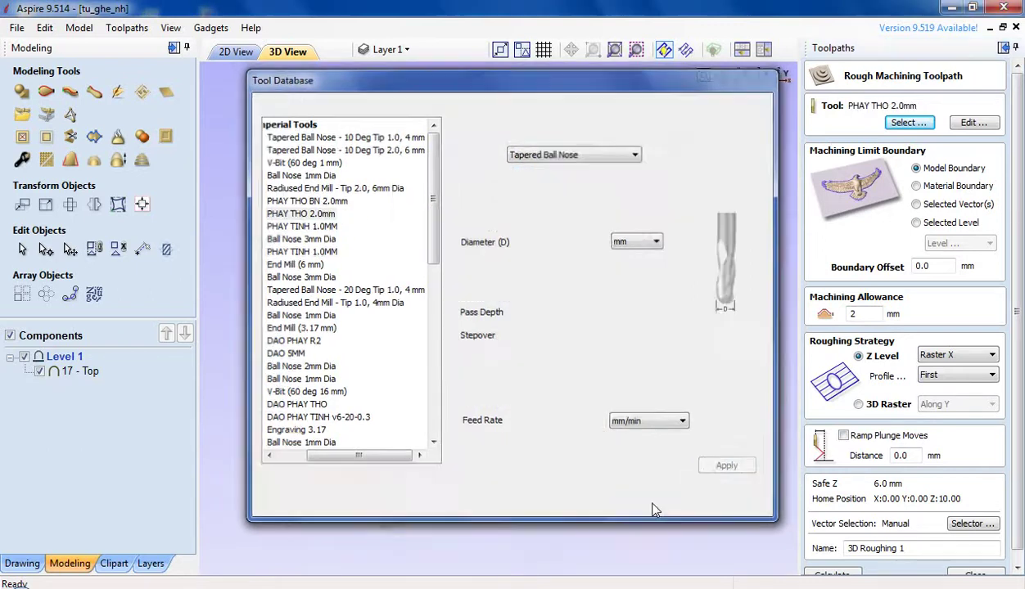
- Calculate the rough machining toolpath, reset the preview block and run the toolpath's cutting simulation
{"action": "scroll", "coordinate": [1020, 479], "scroll_direction": "down", "scroll_amount": 1}
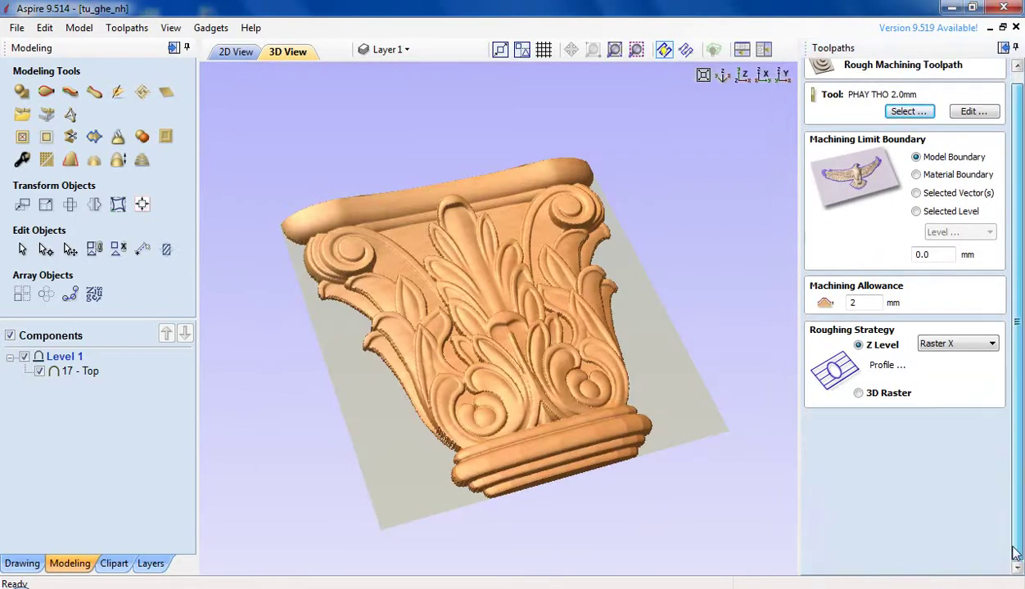
{"action": "left_click", "coordinate": [833, 564]}
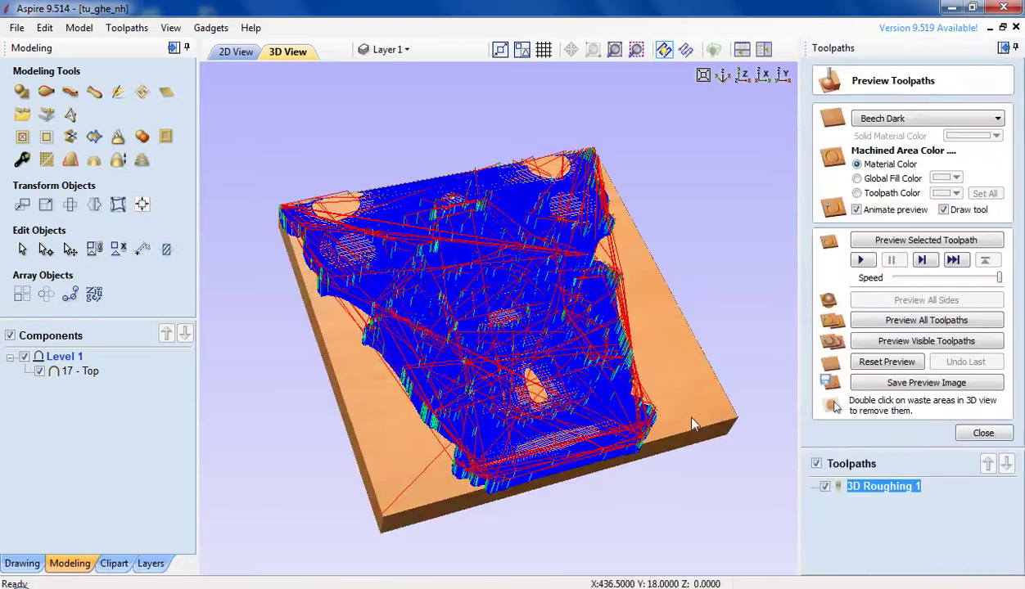
{"action": "left_click", "coordinate": [872, 368]}
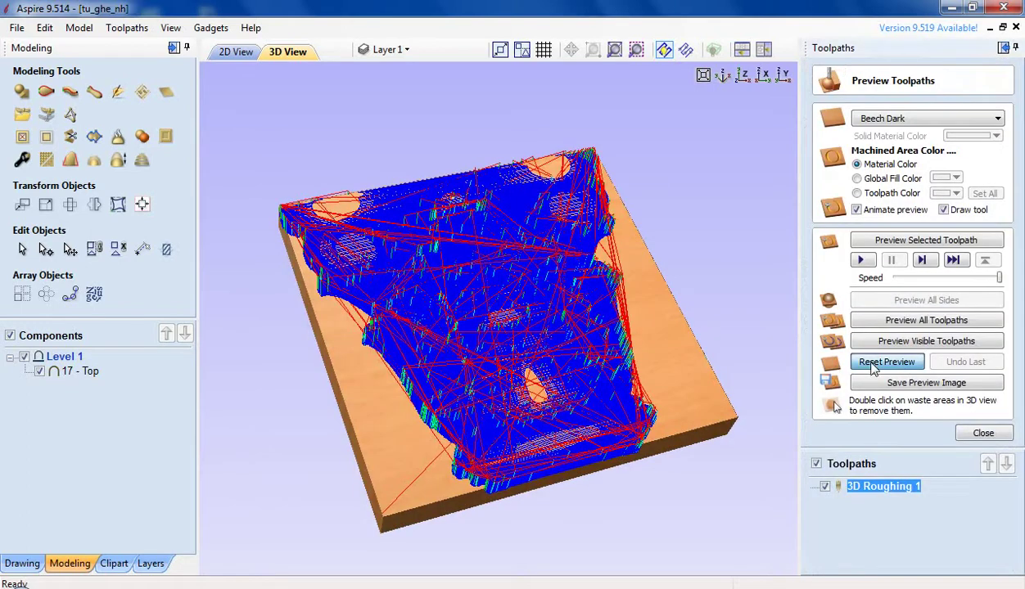
{"action": "left_click", "coordinate": [861, 262]}
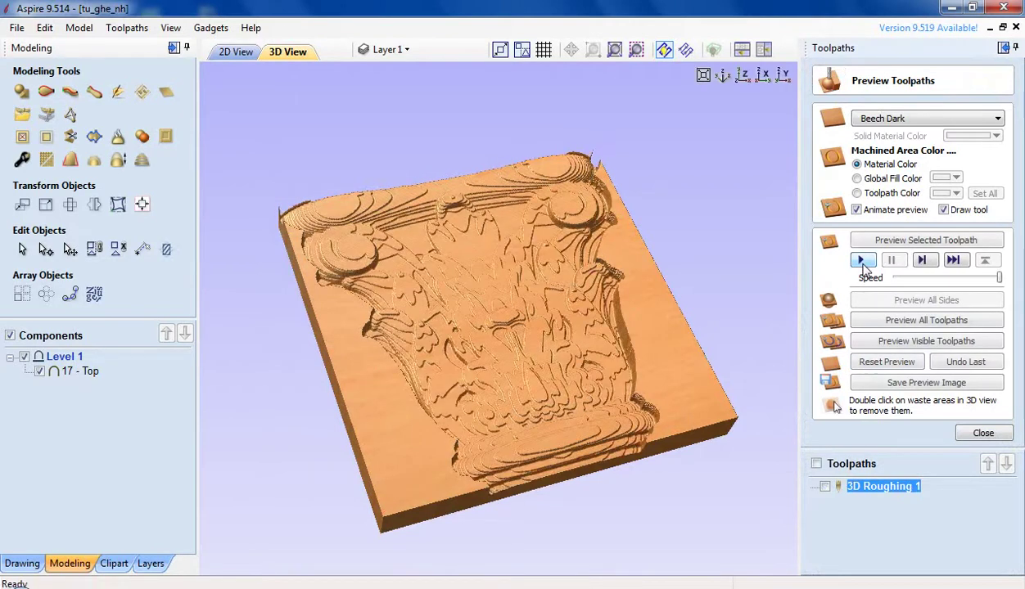
- Examine the simulated roughing result on the capital from several viewing angles
{"action": "left_click_drag", "start_coordinate": [514, 365], "coordinate": [501, 454]}
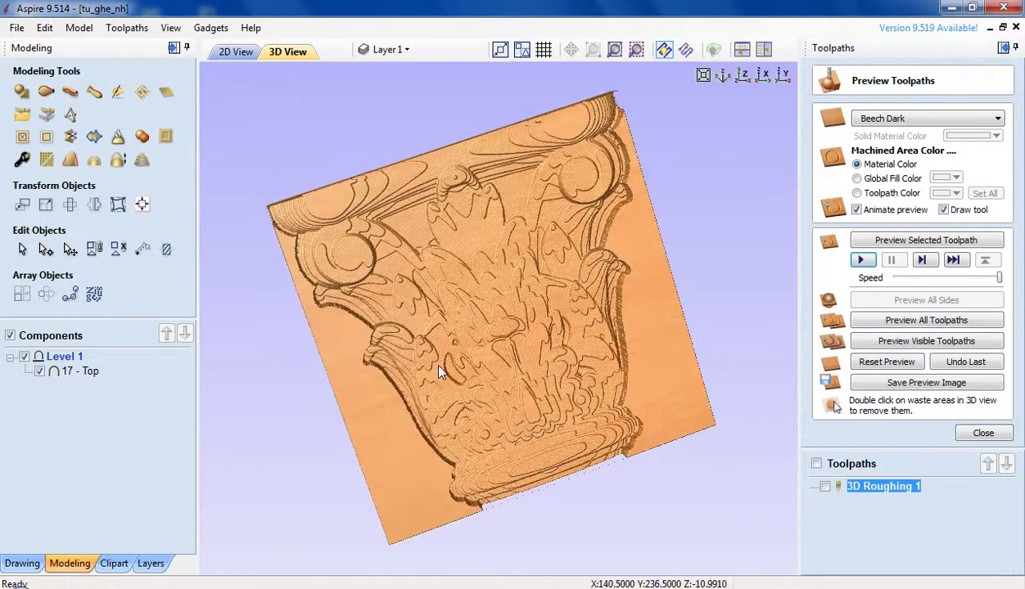
{"action": "left_click_drag", "start_coordinate": [428, 357], "coordinate": [565, 495]}
{"action": "left_click_drag", "start_coordinate": [505, 296], "coordinate": [435, 251]}
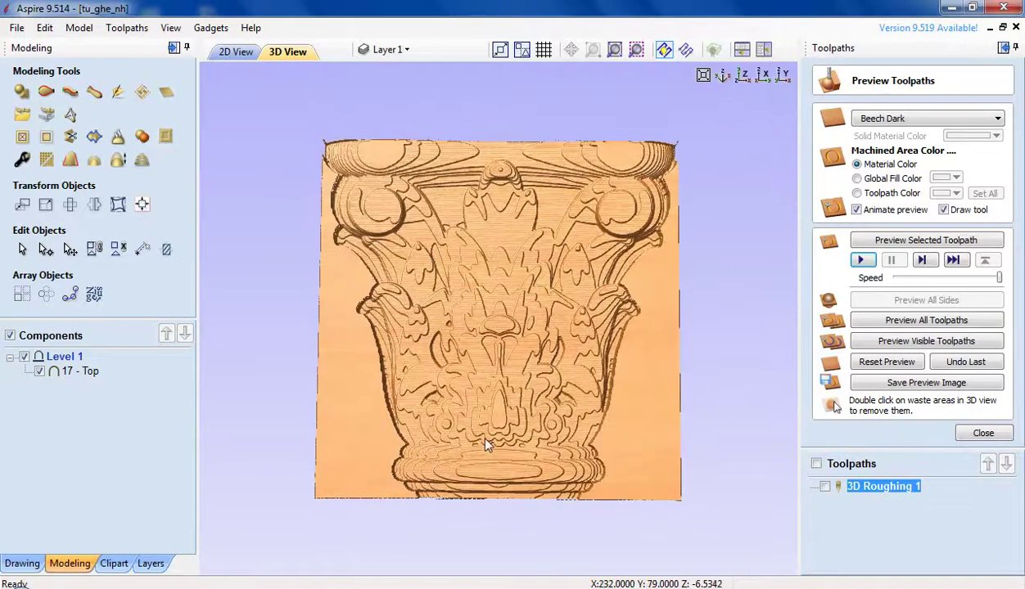
{"action": "left_click_drag", "start_coordinate": [466, 485], "coordinate": [533, 350]}
{"action": "left_click_drag", "start_coordinate": [501, 306], "coordinate": [478, 432]}
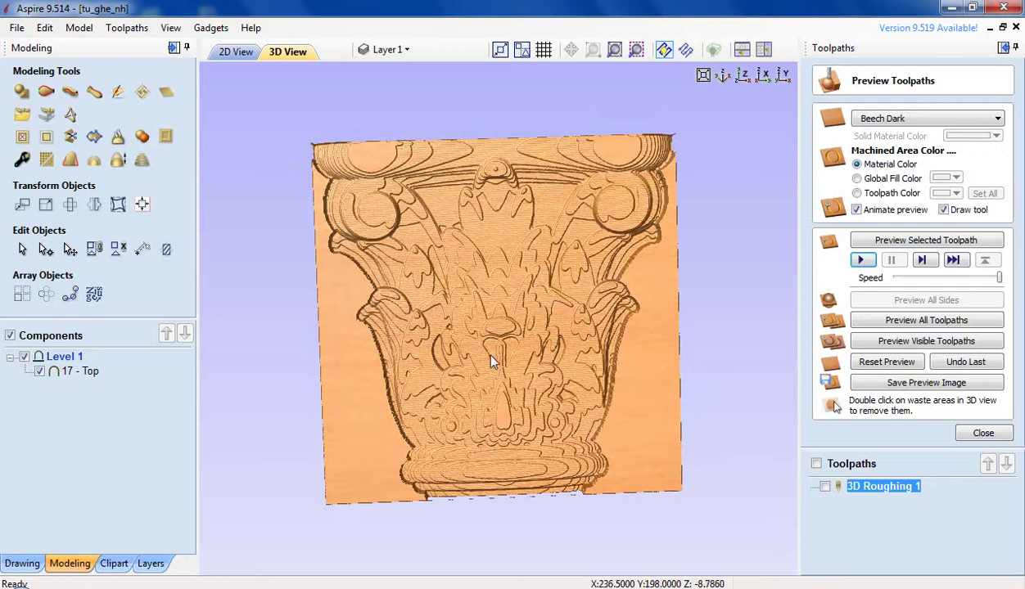
{"action": "left_click_drag", "start_coordinate": [500, 428], "coordinate": [484, 371]}
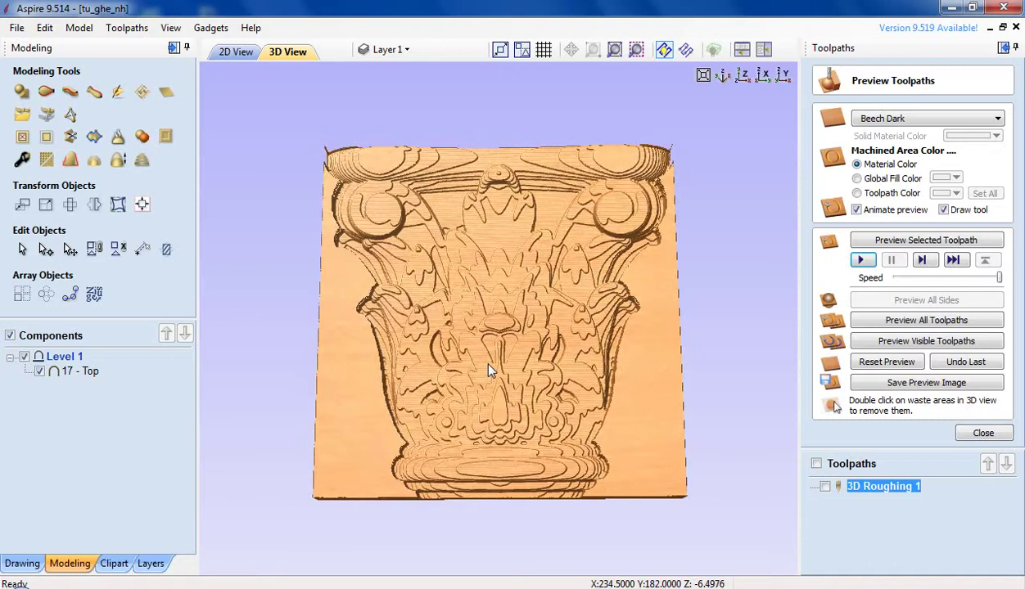
- In the 2D view, create a square-cornered rectangle 100 by 141.372 mm with its lower-left anchor at X 0, Y 500
{"action": "left_click", "coordinate": [236, 52]}
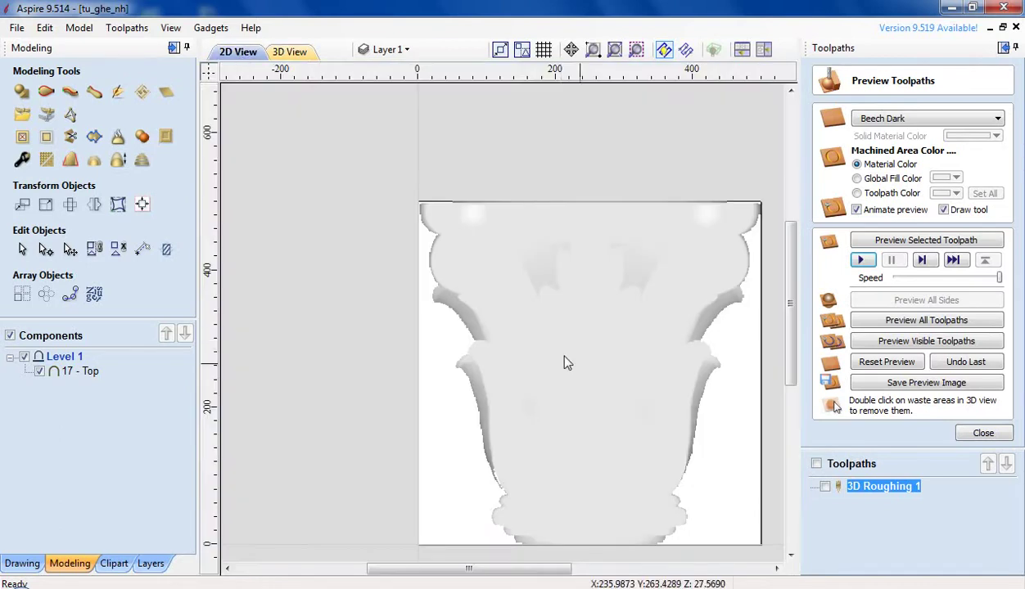
{"action": "left_click_drag", "start_coordinate": [793, 388], "coordinate": [792, 409]}
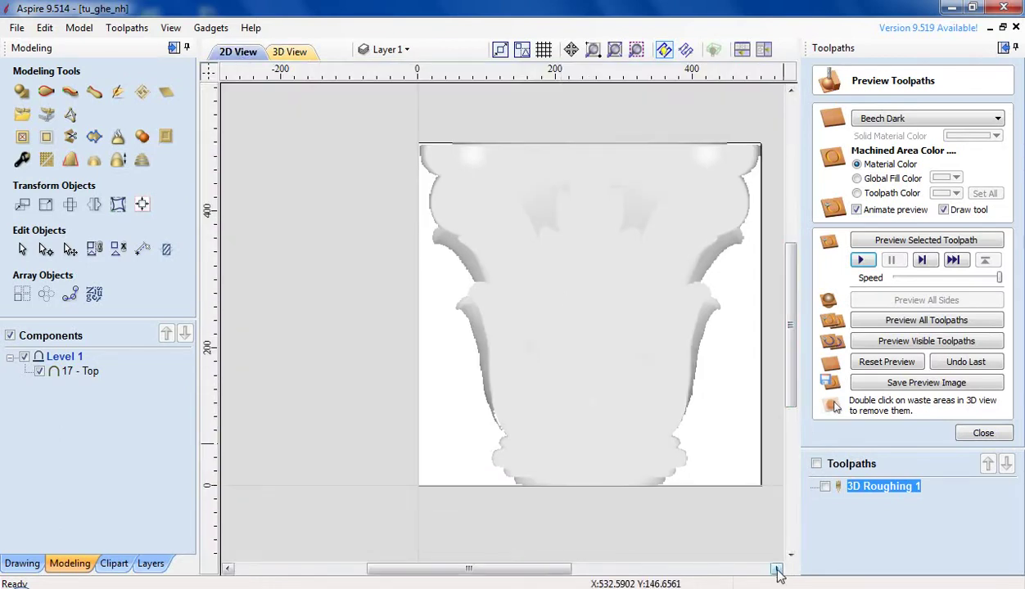
{"action": "left_click", "coordinate": [776, 569]}
{"action": "left_click", "coordinate": [777, 570]}
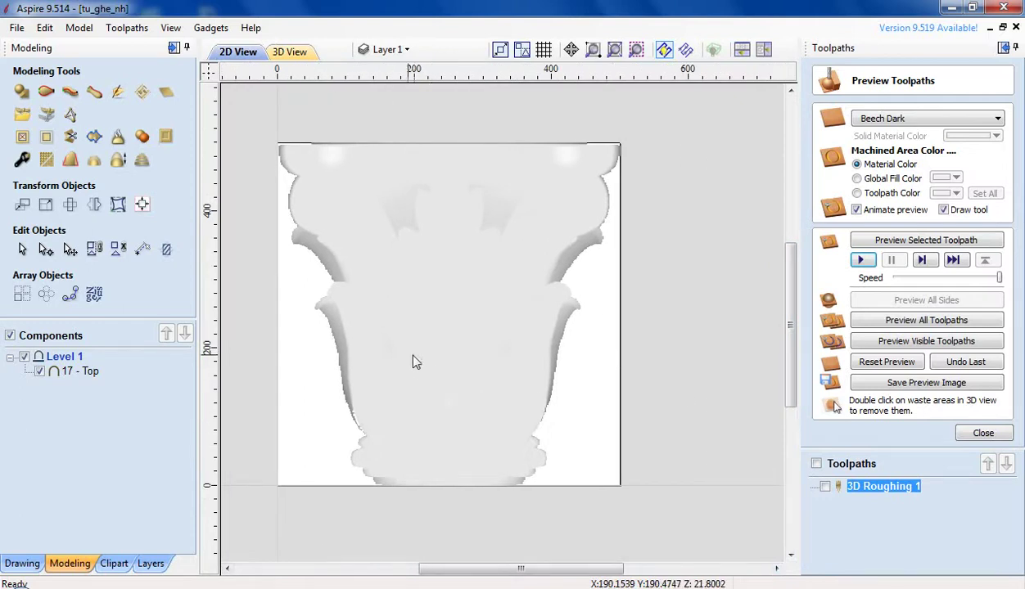
{"action": "left_click", "coordinate": [22, 205]}
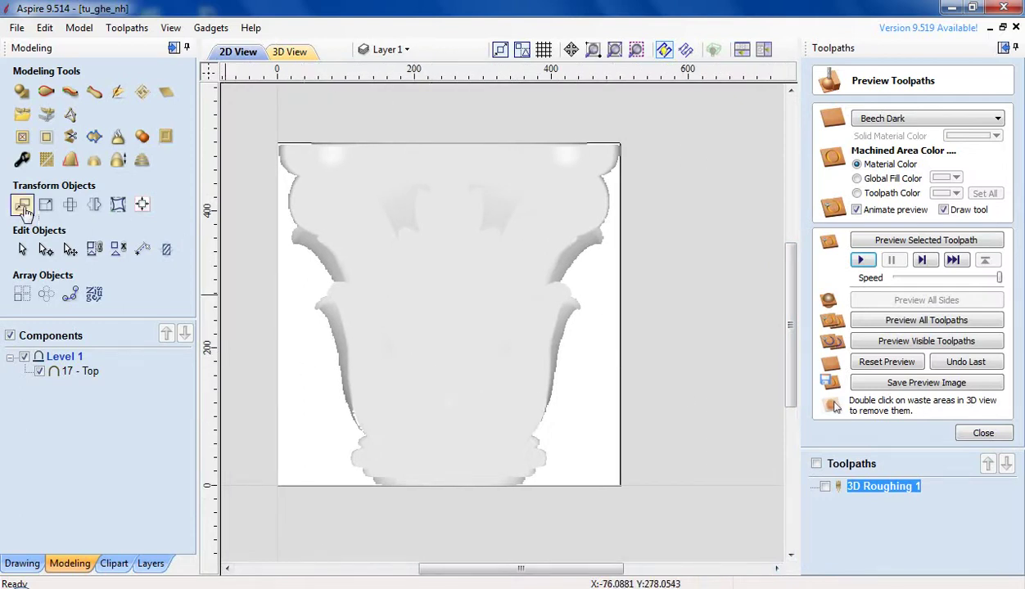
{"action": "left_click", "coordinate": [152, 263]}
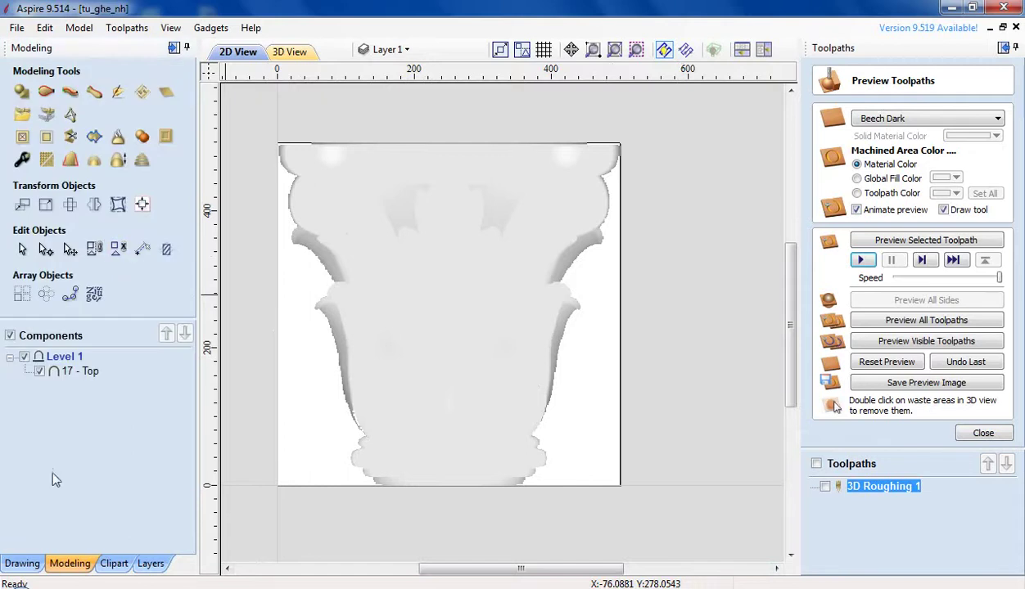
{"action": "left_click", "coordinate": [22, 563]}
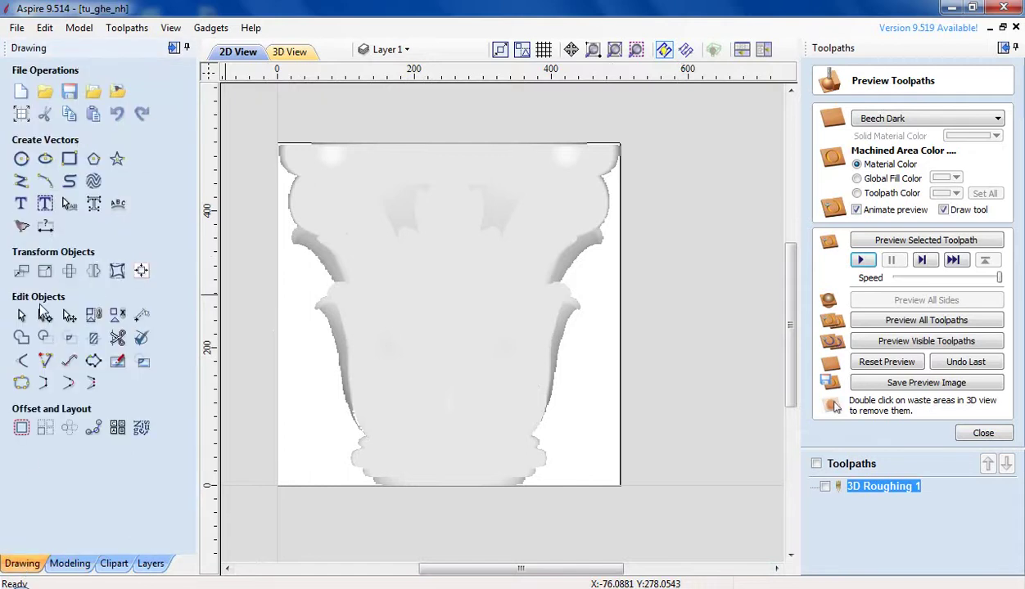
{"action": "left_click", "coordinate": [69, 159]}
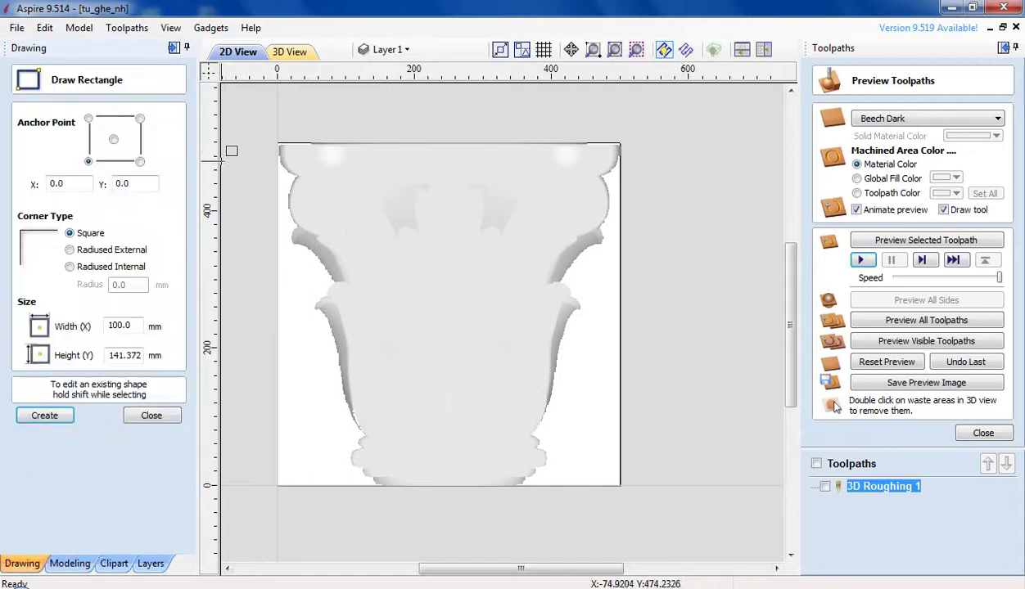
{"action": "left_click", "coordinate": [275, 146]}
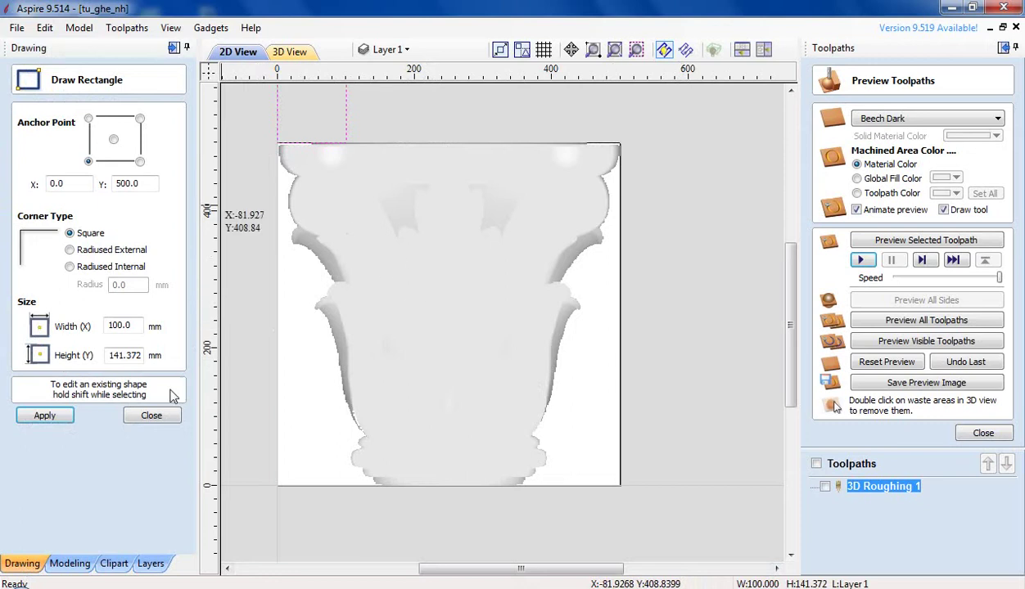
{"action": "left_click", "coordinate": [151, 415]}
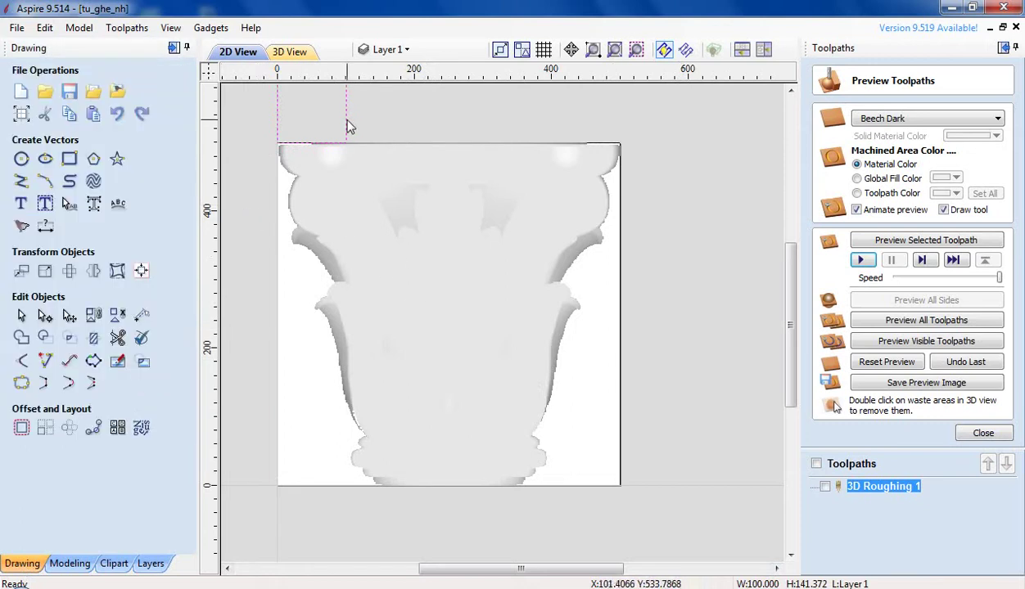
- Move the rectangle down onto the job area and stretch it to cover the whole block, about 500 by 500 mm
{"action": "left_click", "coordinate": [346, 123]}
{"action": "left_click_drag", "start_coordinate": [345, 123], "coordinate": [360, 254]}
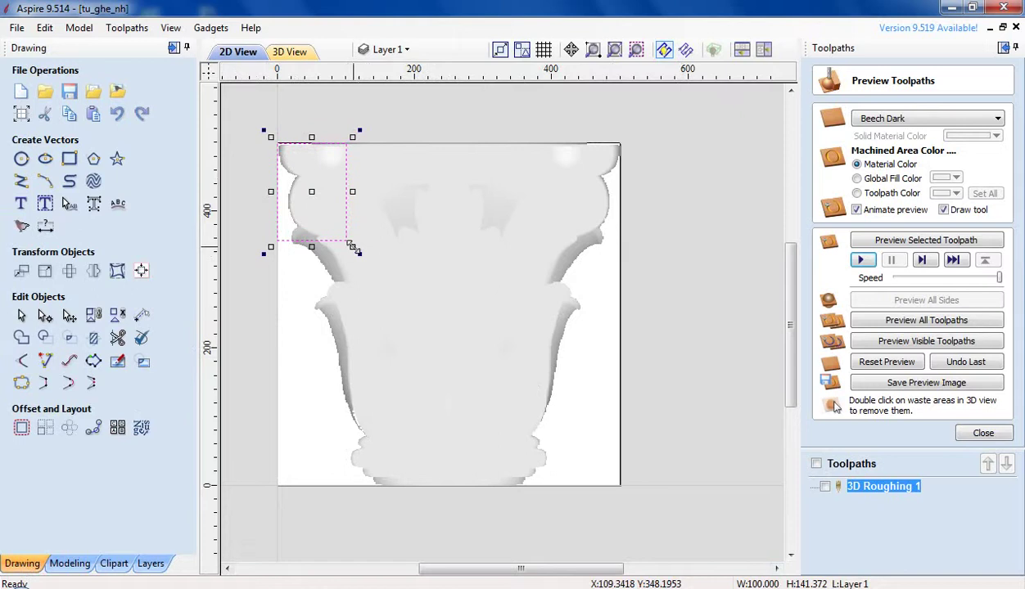
{"action": "left_click_drag", "start_coordinate": [278, 143], "coordinate": [671, 488]}
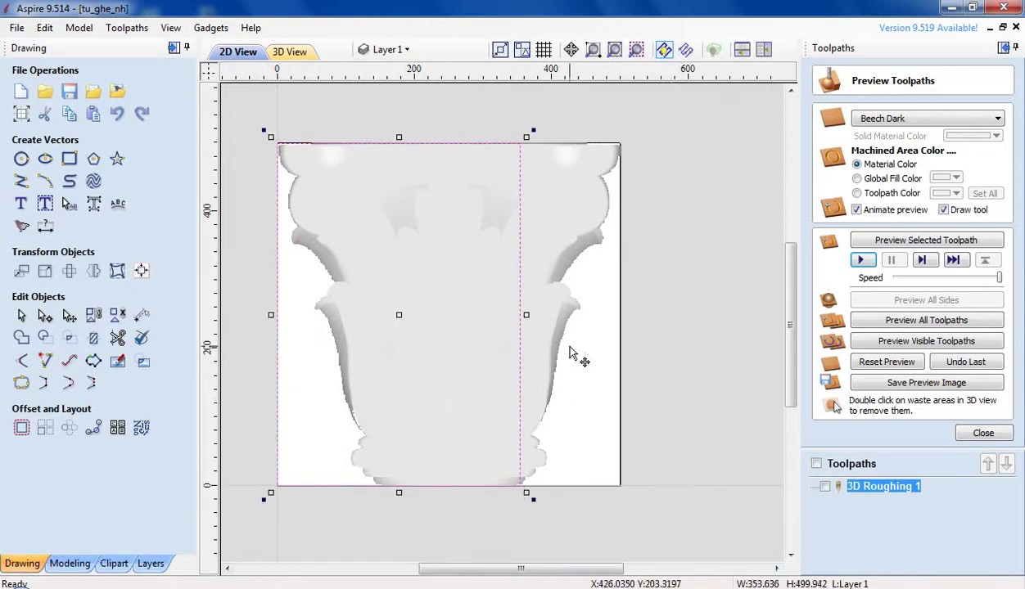
{"action": "left_click_drag", "start_coordinate": [520, 314], "coordinate": [619, 325]}
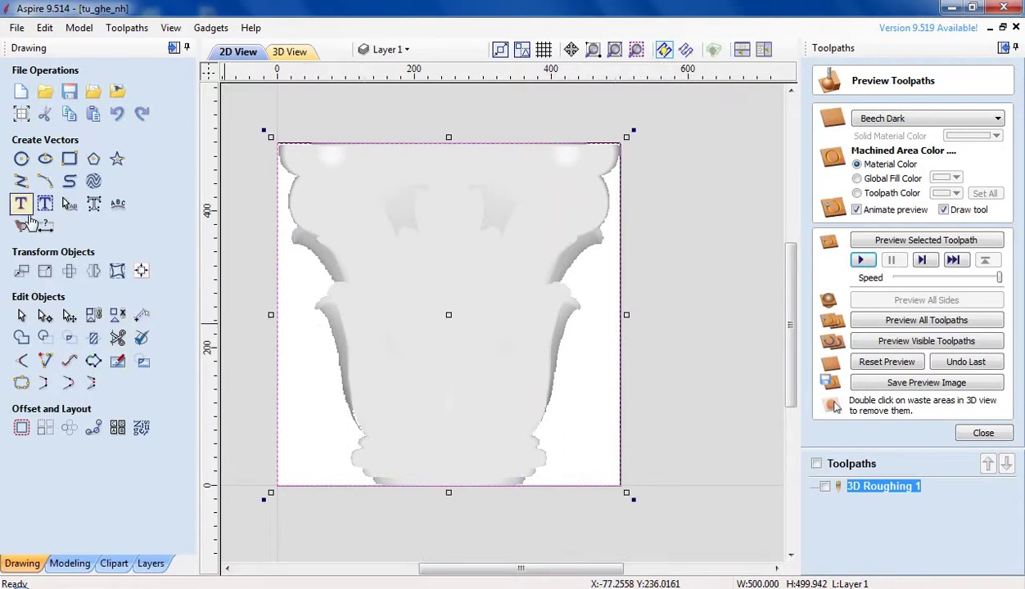
- Trace the capital component's silhouette into grouped vectors using black/white bitmap tracing with a threshold of 0.99
{"action": "left_click", "coordinate": [70, 564]}
{"action": "left_click", "coordinate": [29, 564]}
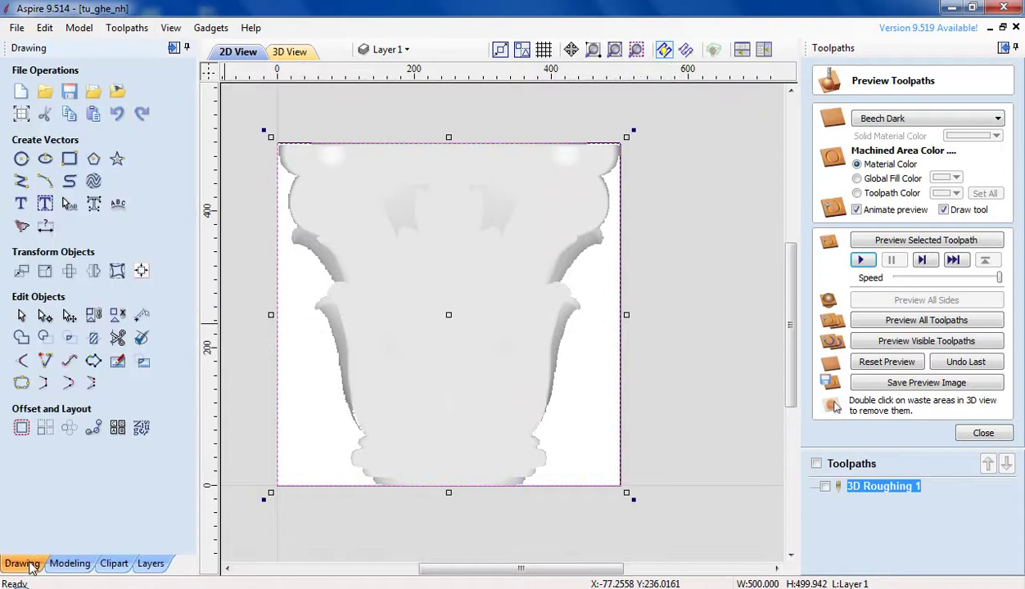
{"action": "left_click", "coordinate": [22, 228]}
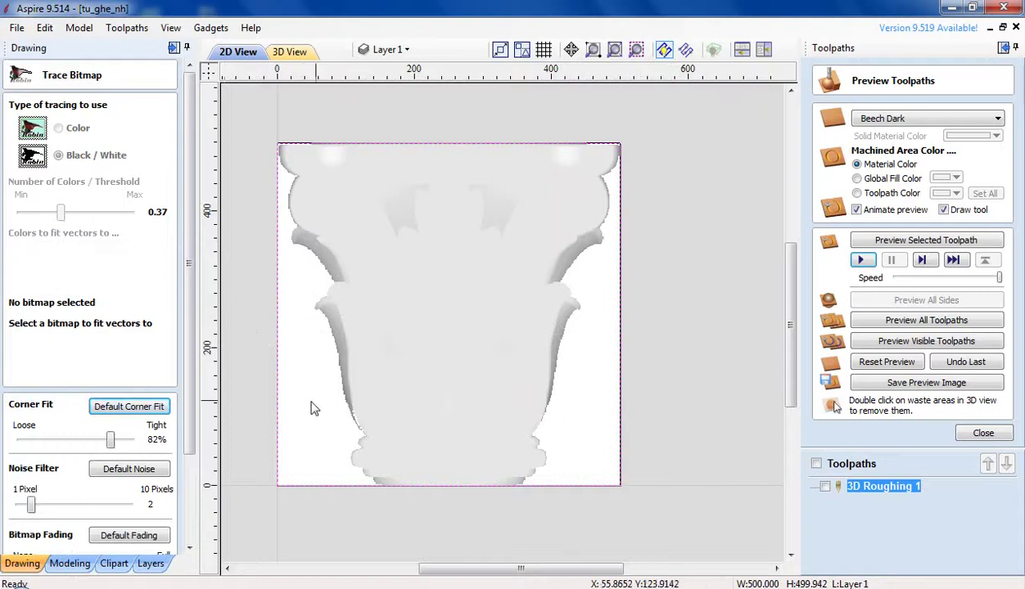
{"action": "left_click", "coordinate": [397, 384]}
{"action": "left_click_drag", "start_coordinate": [85, 214], "coordinate": [134, 221]}
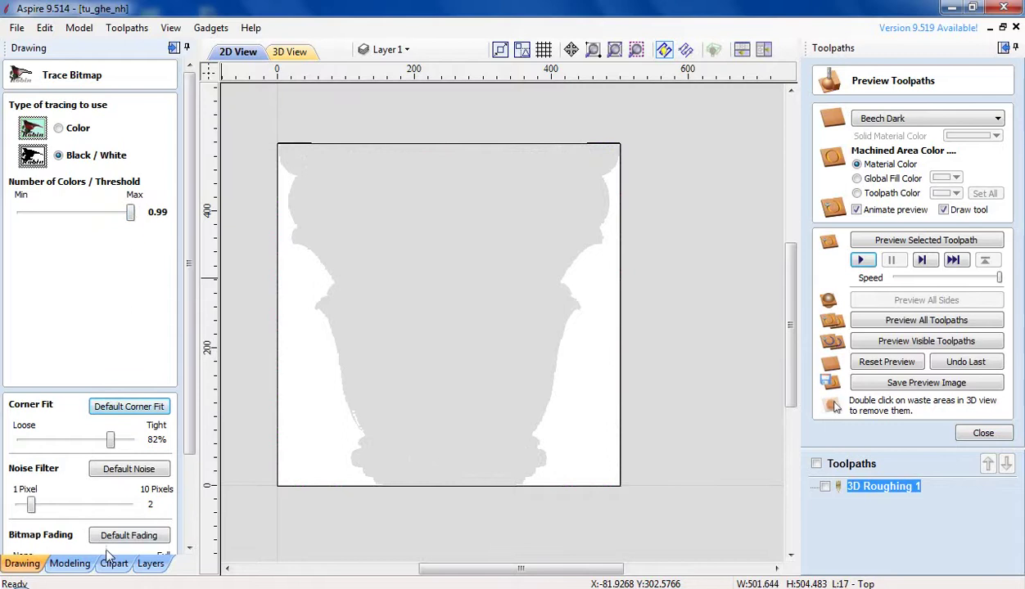
{"action": "scroll", "coordinate": [167, 426], "scroll_direction": "down", "scroll_amount": 3}
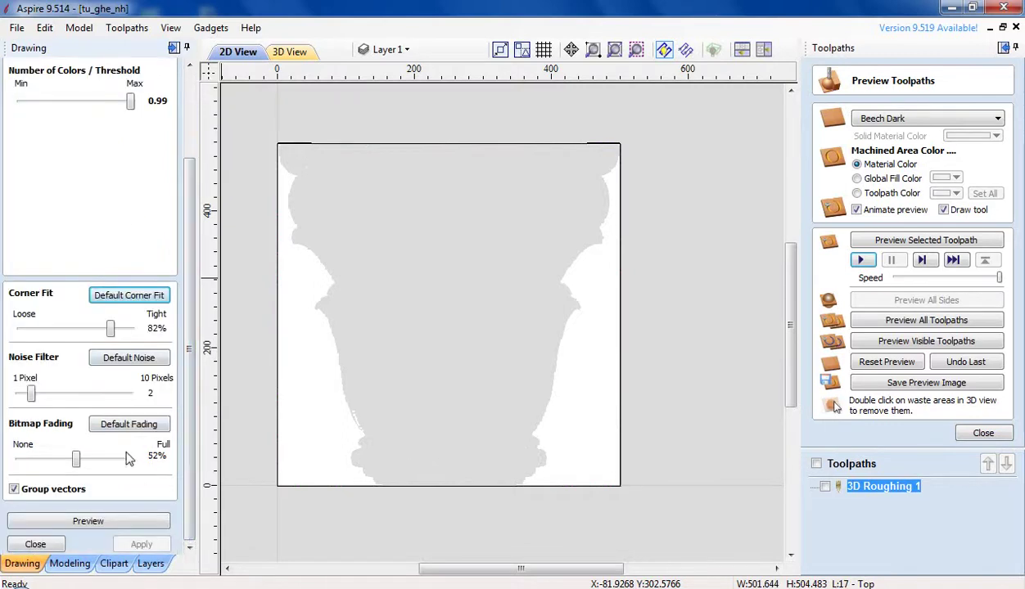
{"action": "left_click", "coordinate": [110, 521]}
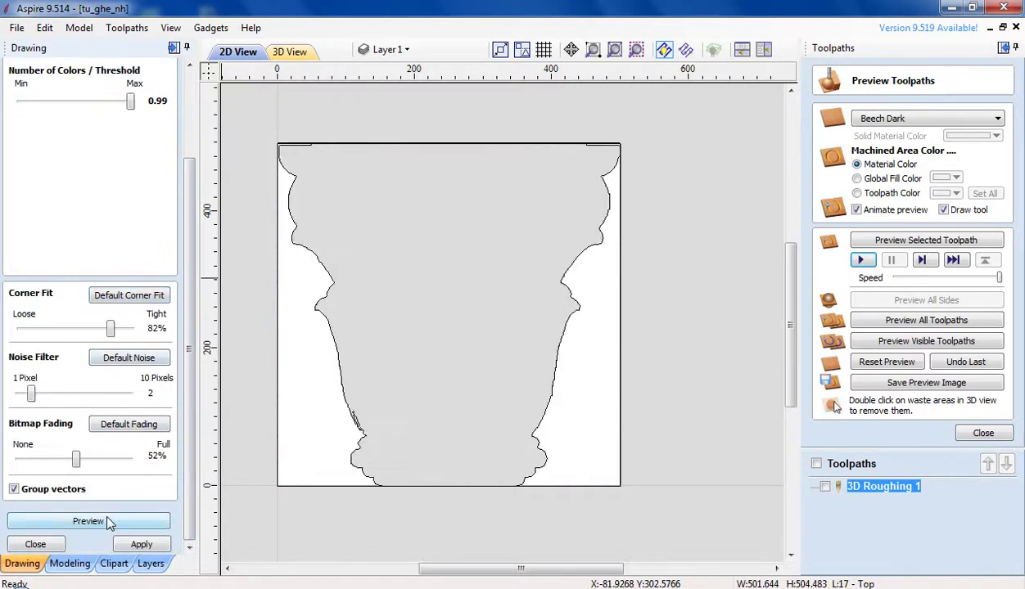
{"action": "left_click", "coordinate": [139, 546]}
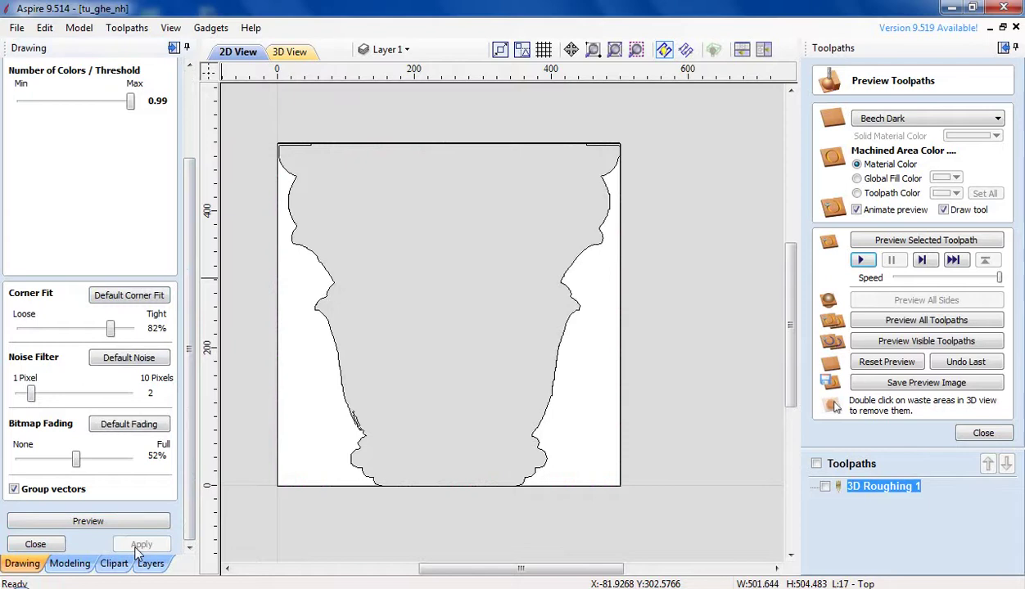
{"action": "left_click", "coordinate": [36, 545]}
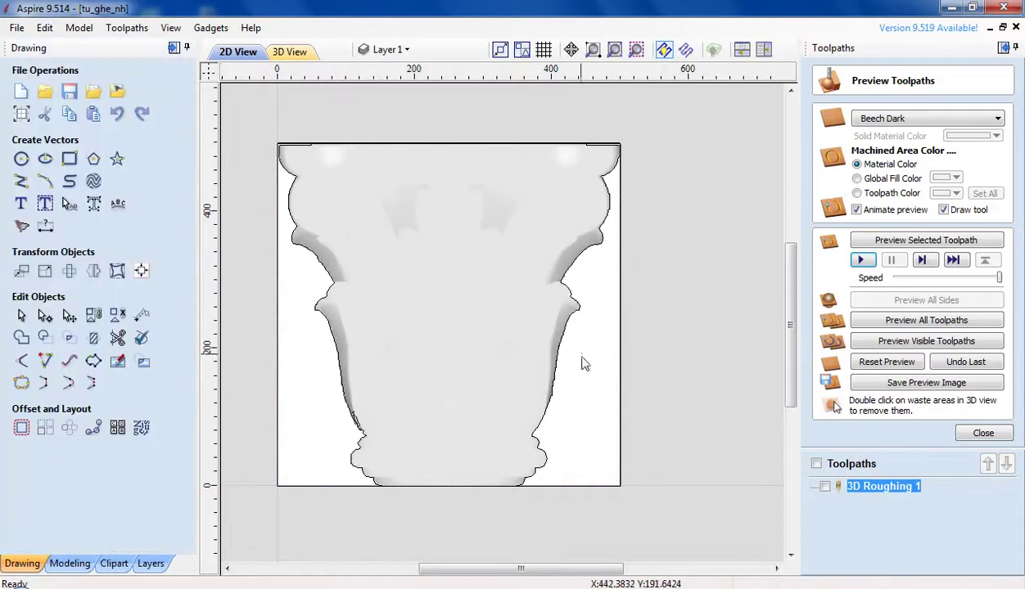
- Start a Create Shape component from the traced silhouette and the border rectangle together, using the flat profile
{"action": "left_click", "coordinate": [578, 315]}
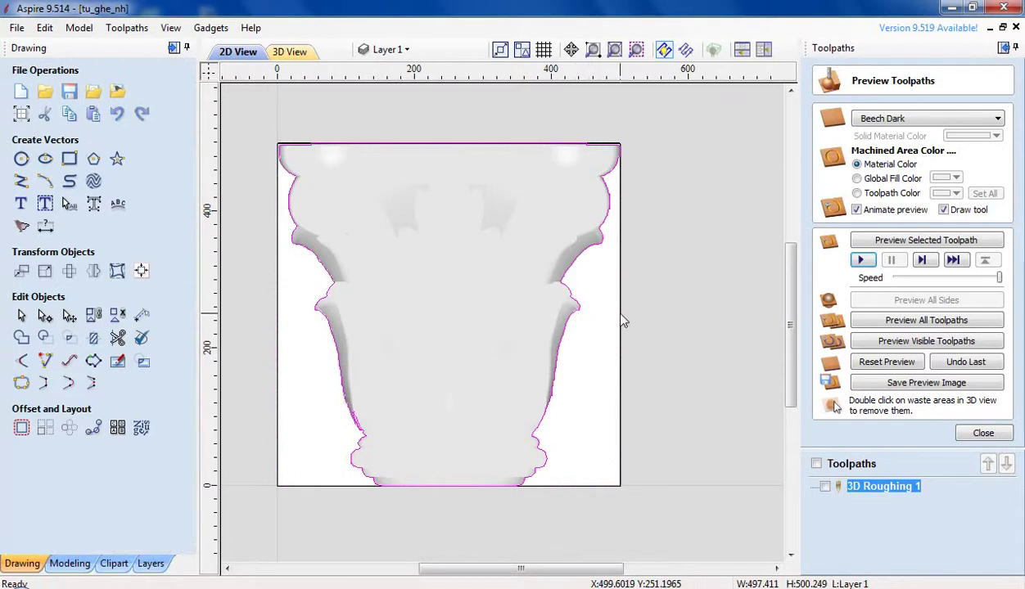
{"action": "left_click", "coordinate": [620, 350], "text": "shift"}
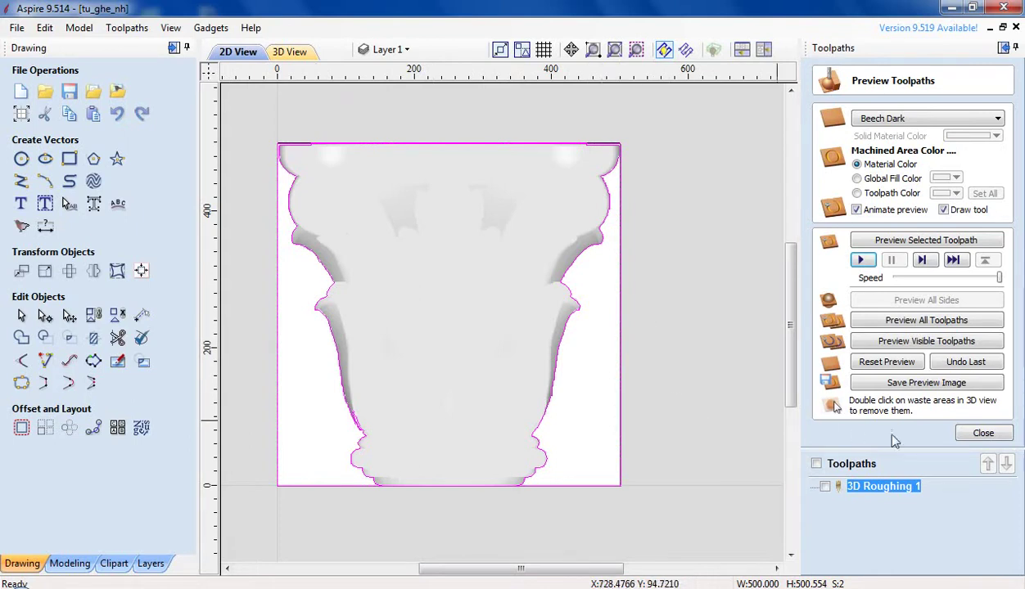
{"action": "left_click", "coordinate": [69, 563]}
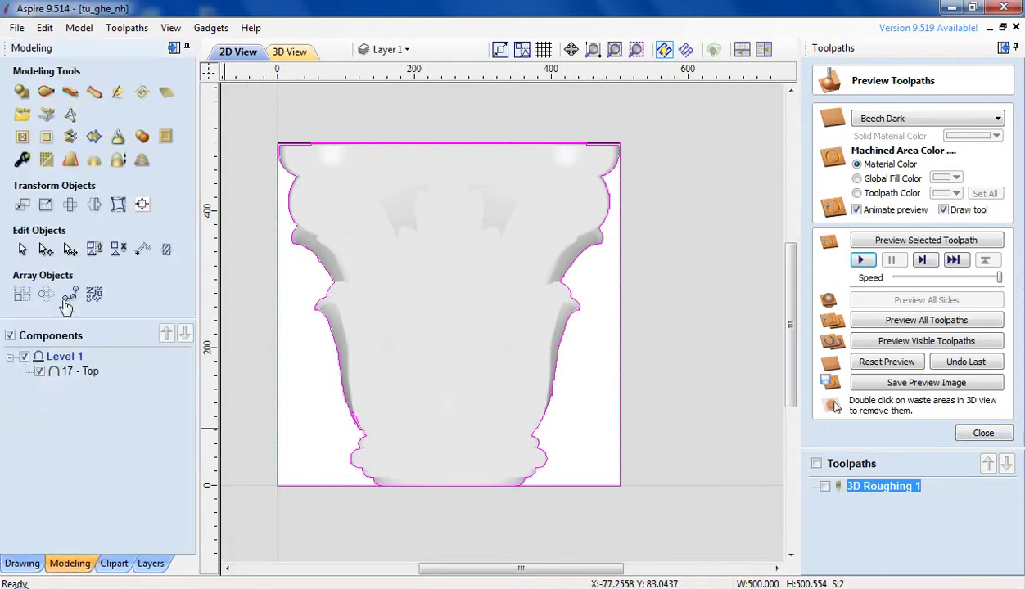
{"action": "left_click", "coordinate": [22, 91]}
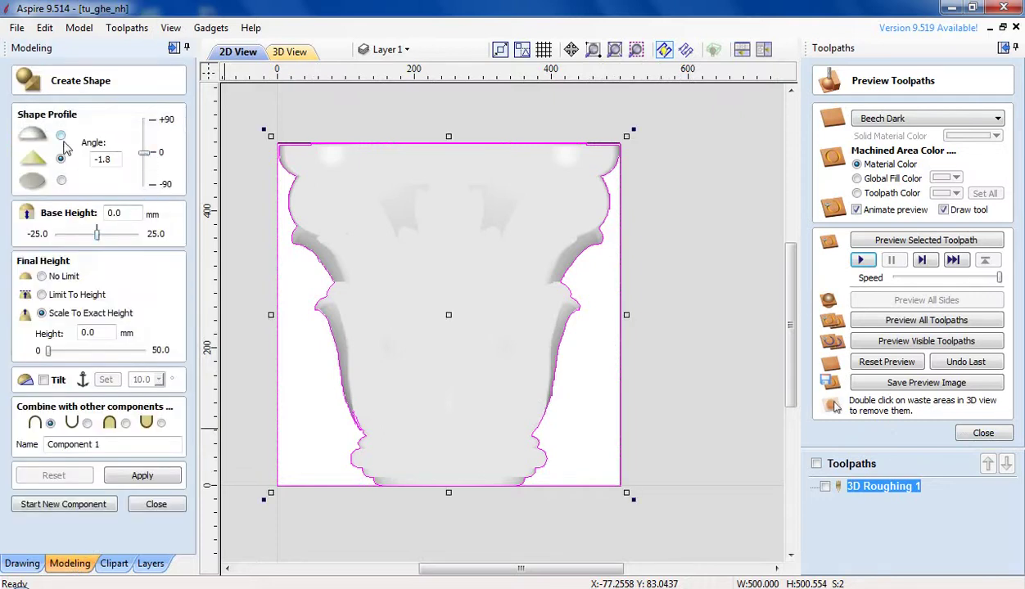
{"action": "left_click_drag", "start_coordinate": [123, 158], "coordinate": [78, 165]}
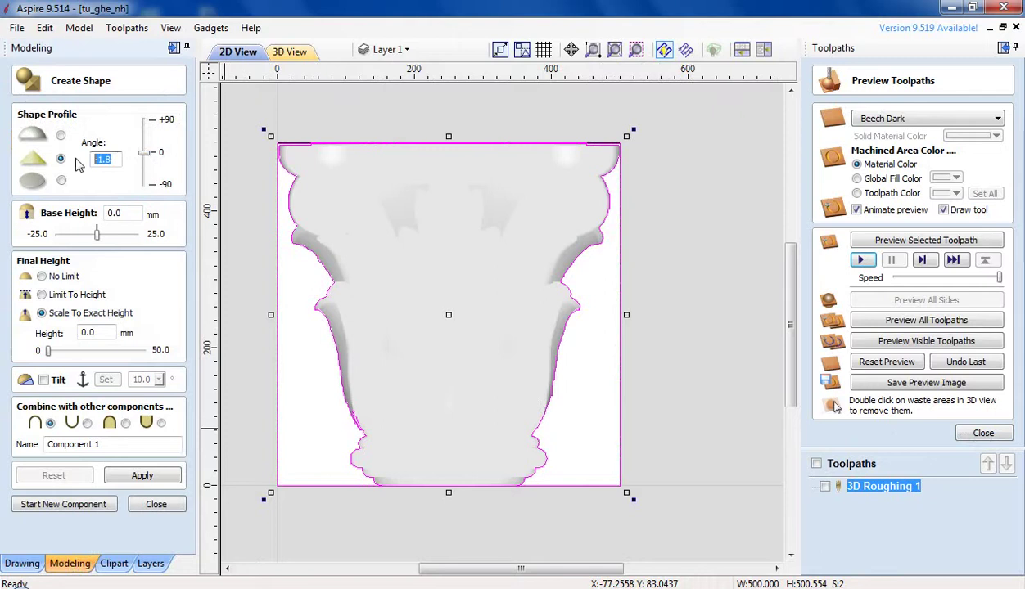
{"action": "left_click", "coordinate": [61, 181]}
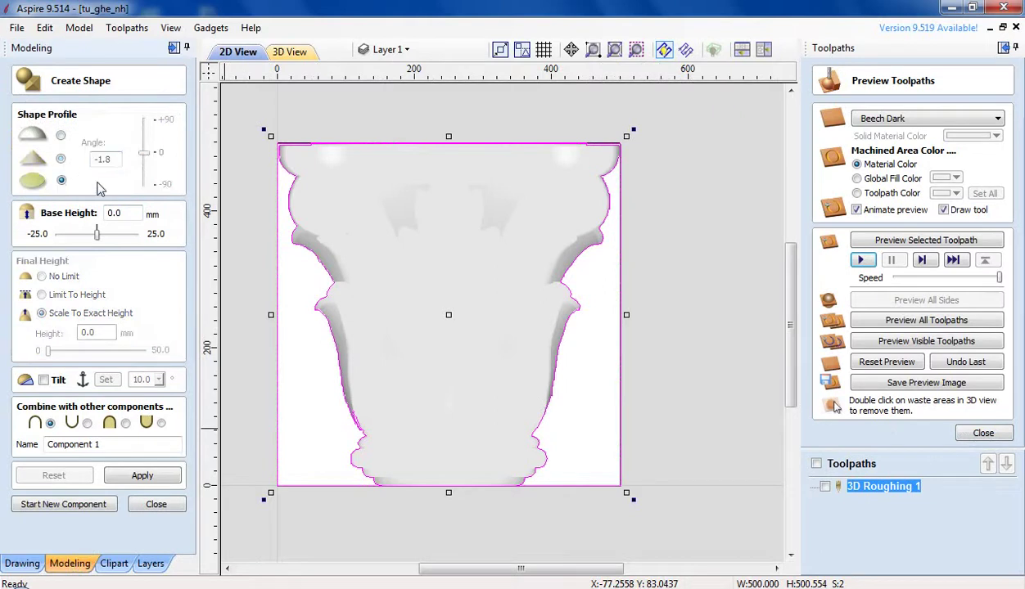
- Give the flat background shape a base height of 20 mm, apply it and check it in the 3D view
{"action": "double_click", "coordinate": [125, 213]}
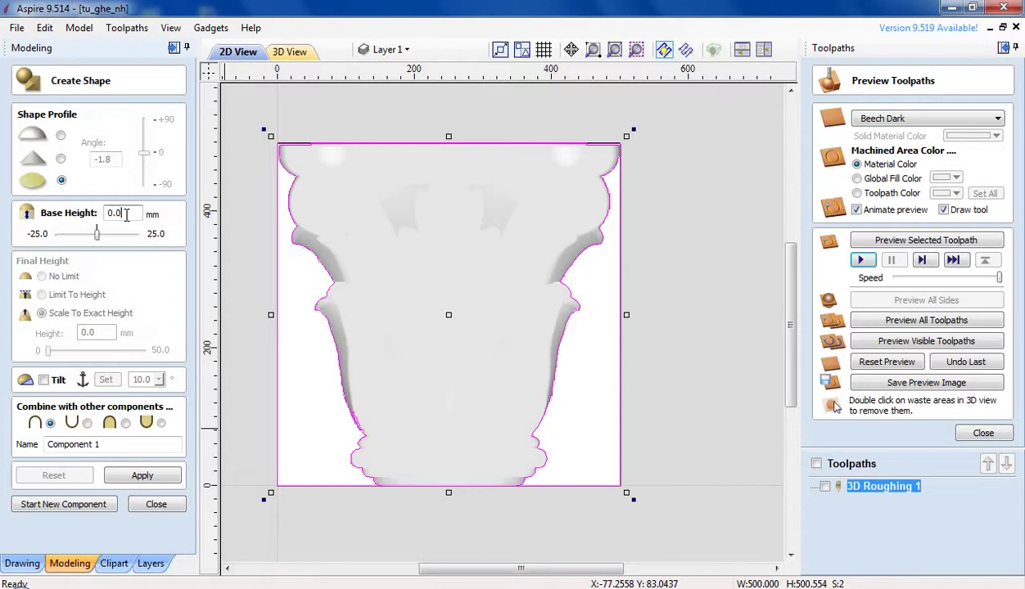
{"action": "double_click", "coordinate": [126, 214]}
{"action": "type", "text": "1"}
{"action": "type", "text": "2"}
{"action": "type", "text": "0"}
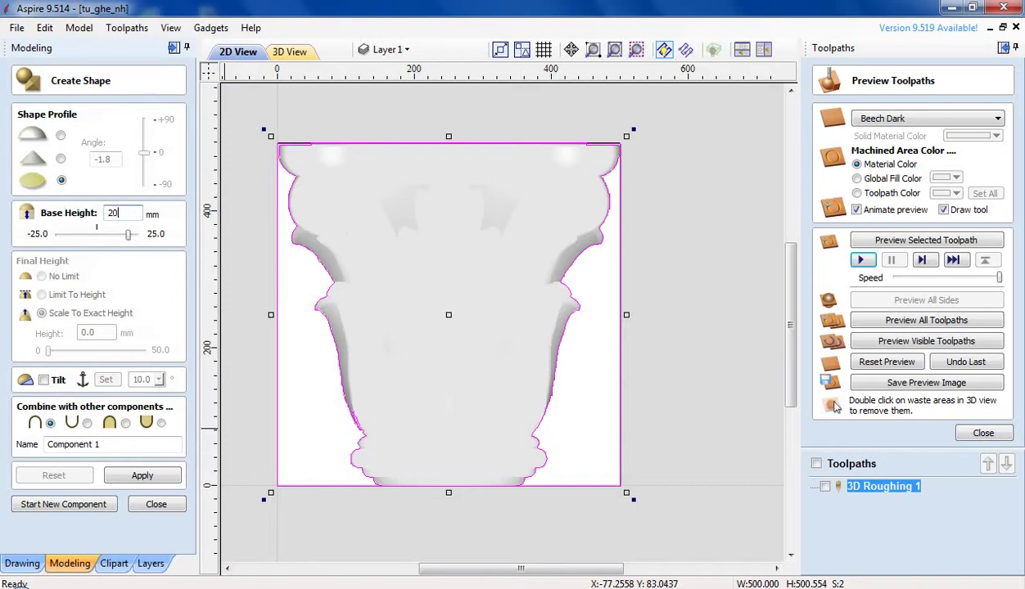
{"action": "left_click", "coordinate": [144, 476]}
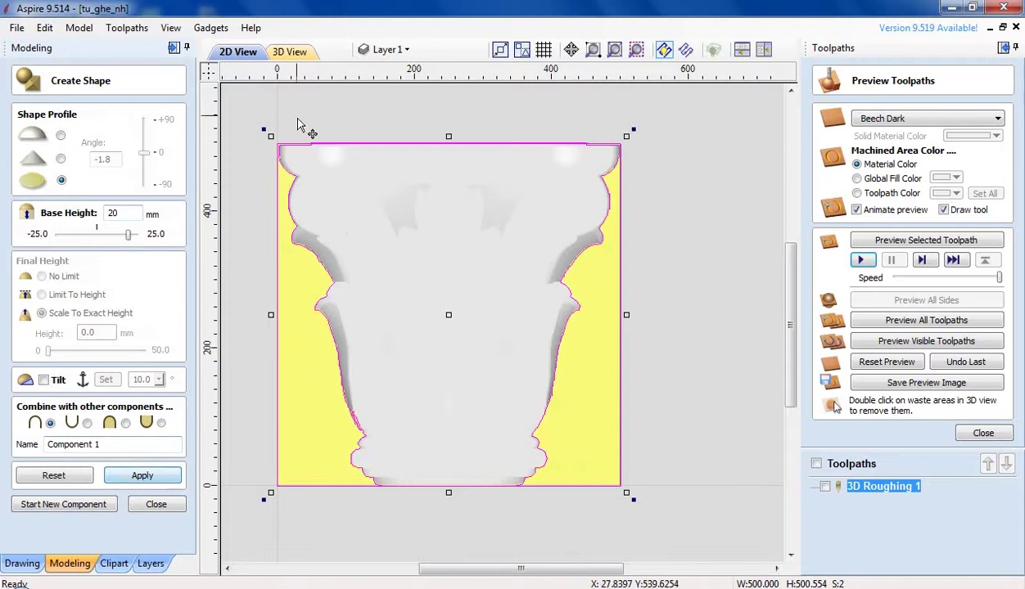
{"action": "left_click", "coordinate": [289, 52]}
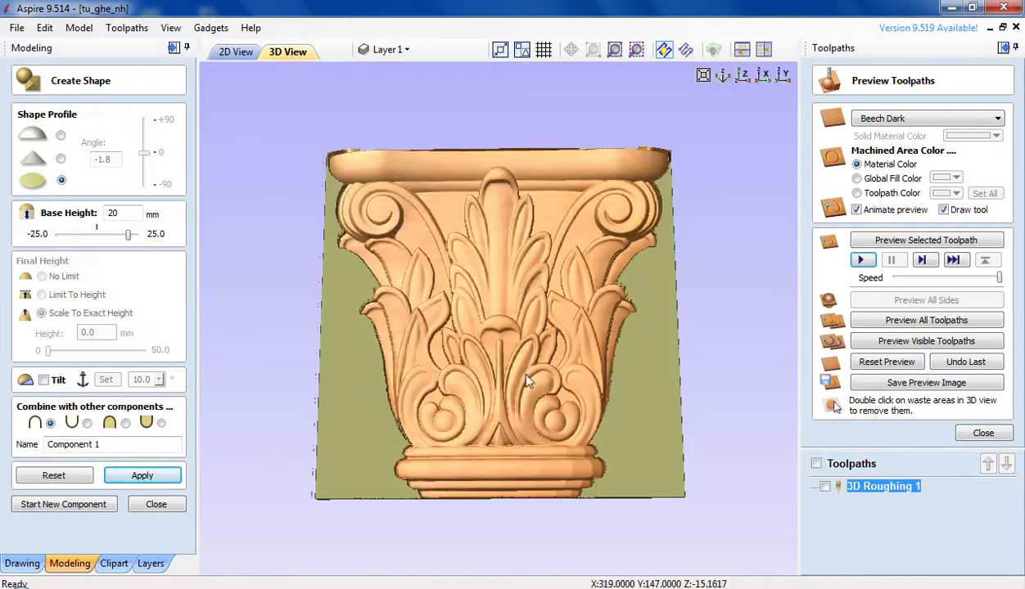
{"action": "left_click", "coordinate": [156, 505]}
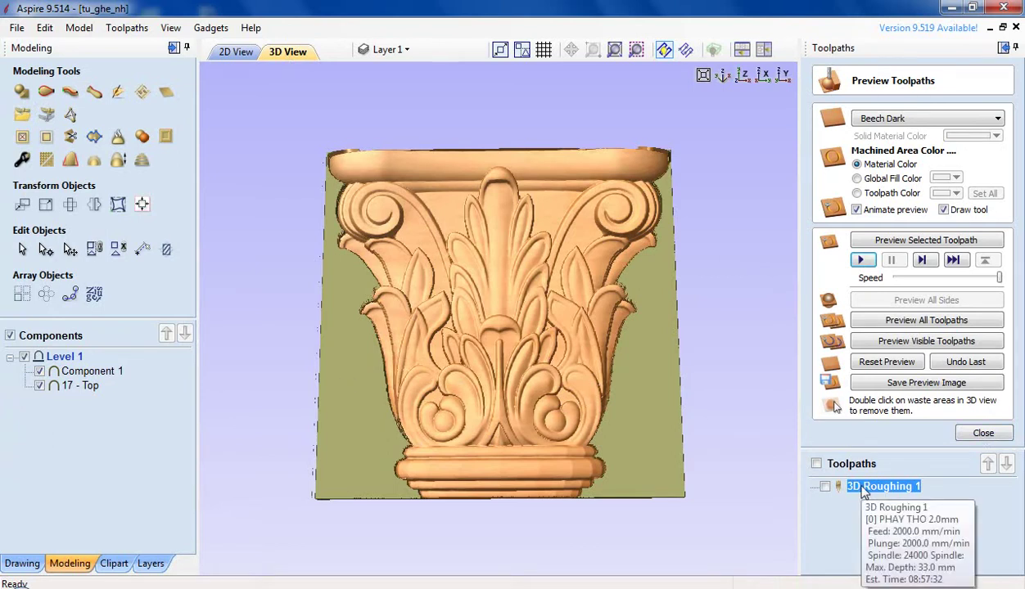
- Delete all existing toolpaths from the toolpath list
{"action": "right_click", "coordinate": [861, 489]}
{"action": "mouse_move", "coordinate": [903, 476]}
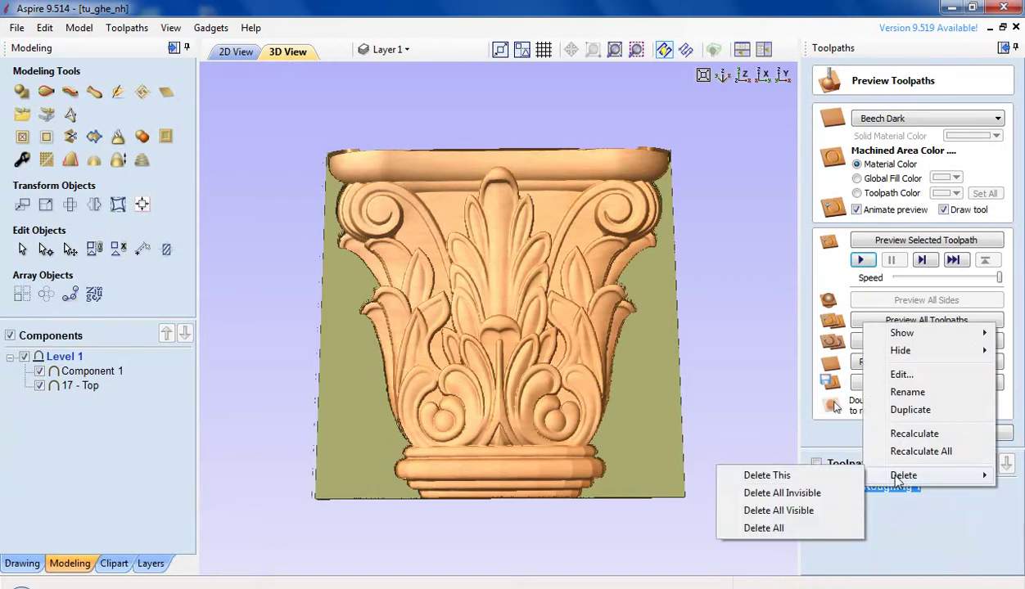
{"action": "left_click", "coordinate": [765, 529]}
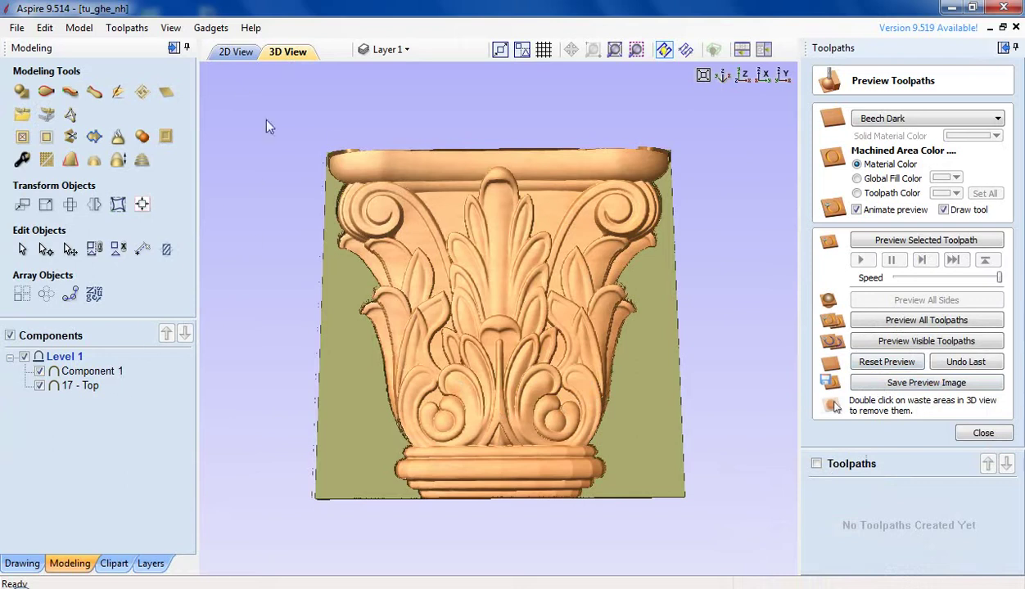
- Leave the toolpath preview and reconfirm the material setup with 50 mm thickness and a 0.0 mm gap above the model
{"action": "left_click", "coordinate": [970, 440]}
{"action": "left_click", "coordinate": [823, 221]}
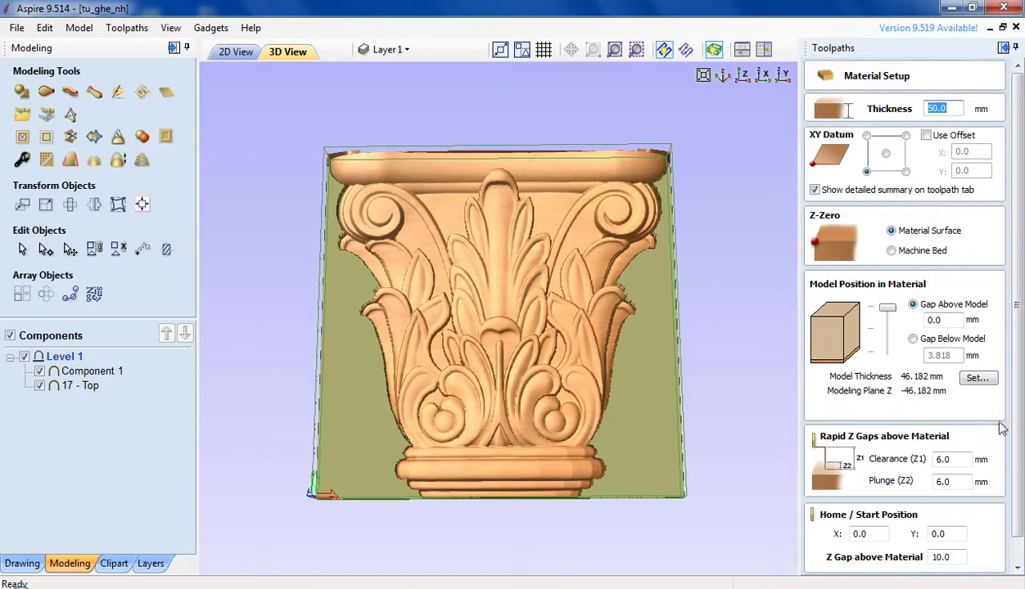
{"action": "scroll", "coordinate": [1001, 428], "scroll_direction": "down", "scroll_amount": 1}
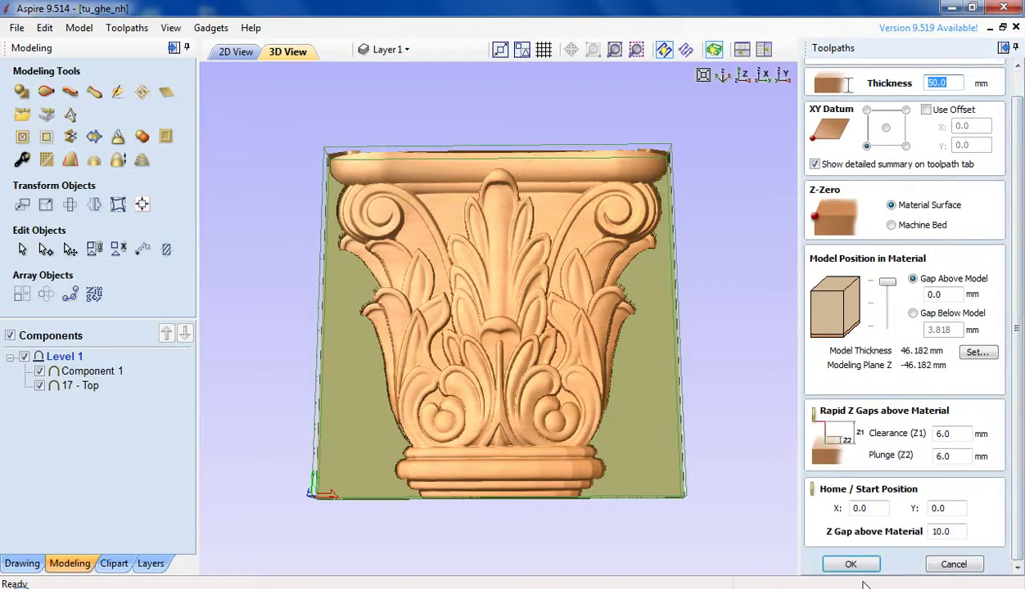
{"action": "left_click", "coordinate": [849, 564]}
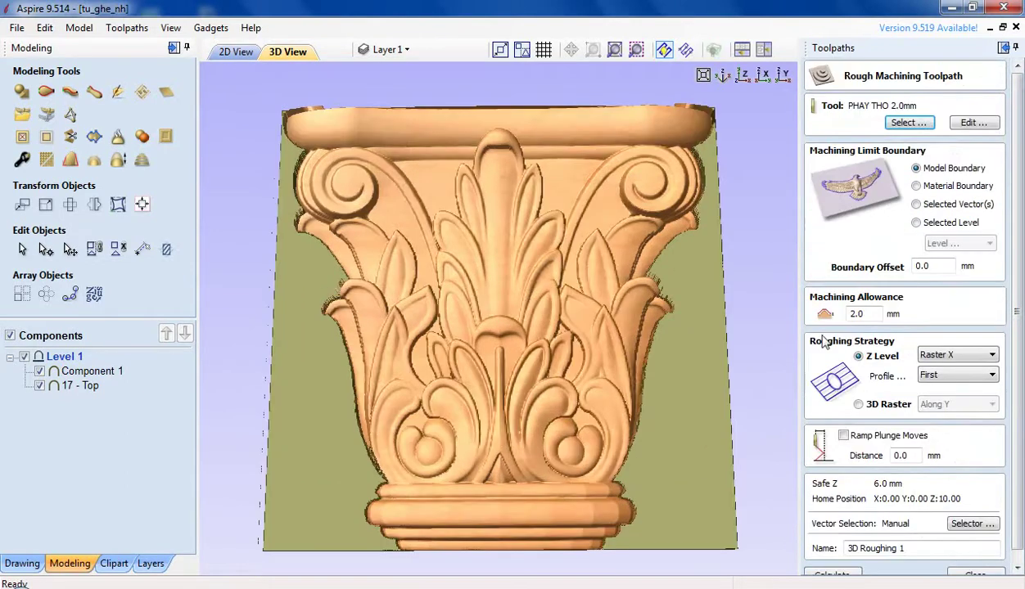
- Calculate a Z Level rough machining toolpath with the PHAY THO 2.0mm tool, model boundary, 2.0 mm allowance, Raster X and profile First
{"action": "scroll", "coordinate": [1015, 385], "scroll_direction": "down", "scroll_amount": 1}
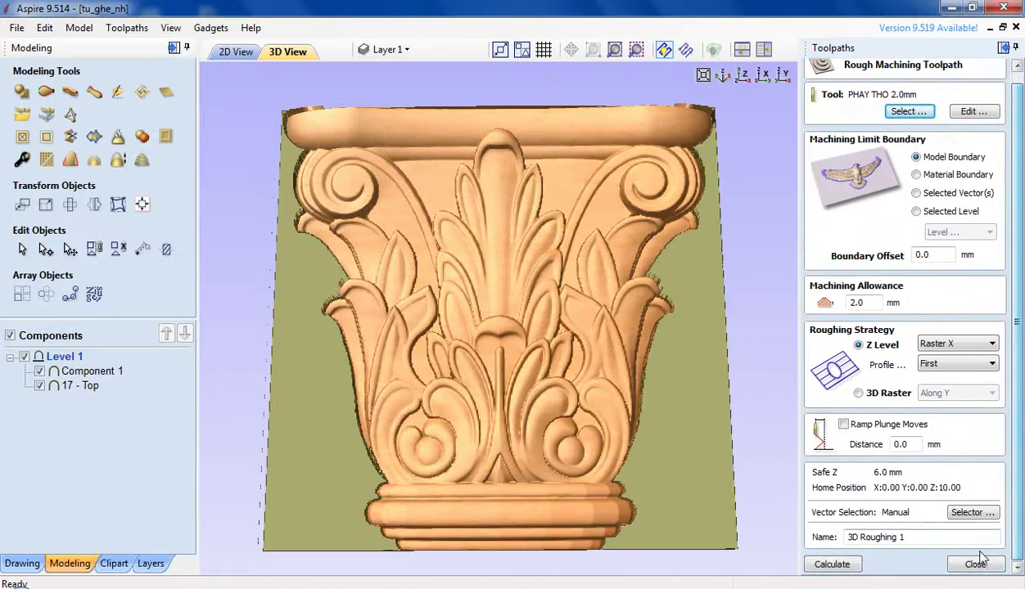
{"action": "left_click", "coordinate": [975, 564]}
{"action": "left_click", "coordinate": [825, 217]}
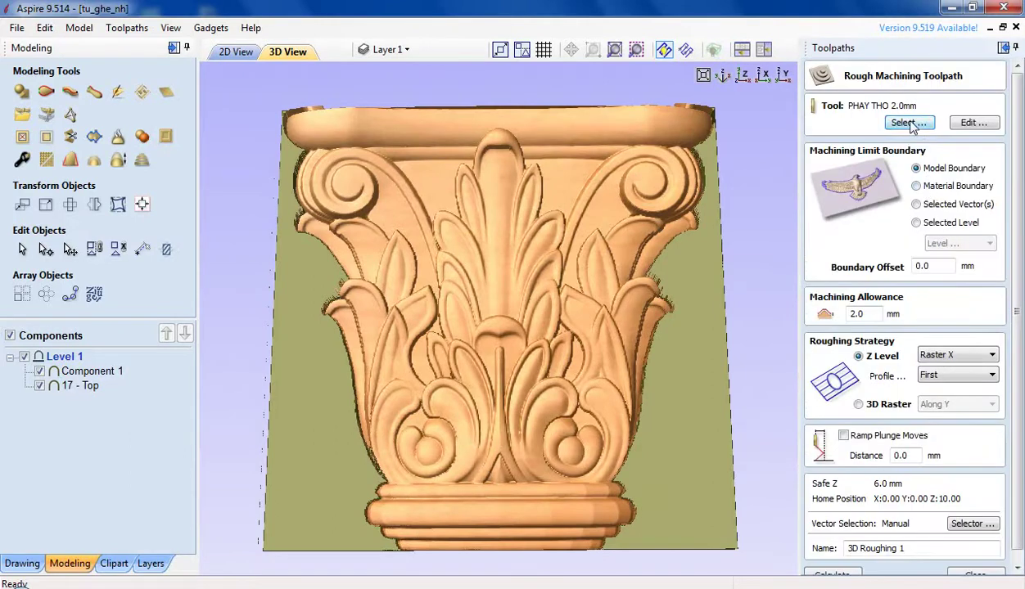
{"action": "scroll", "coordinate": [963, 504], "scroll_direction": "down", "scroll_amount": 1}
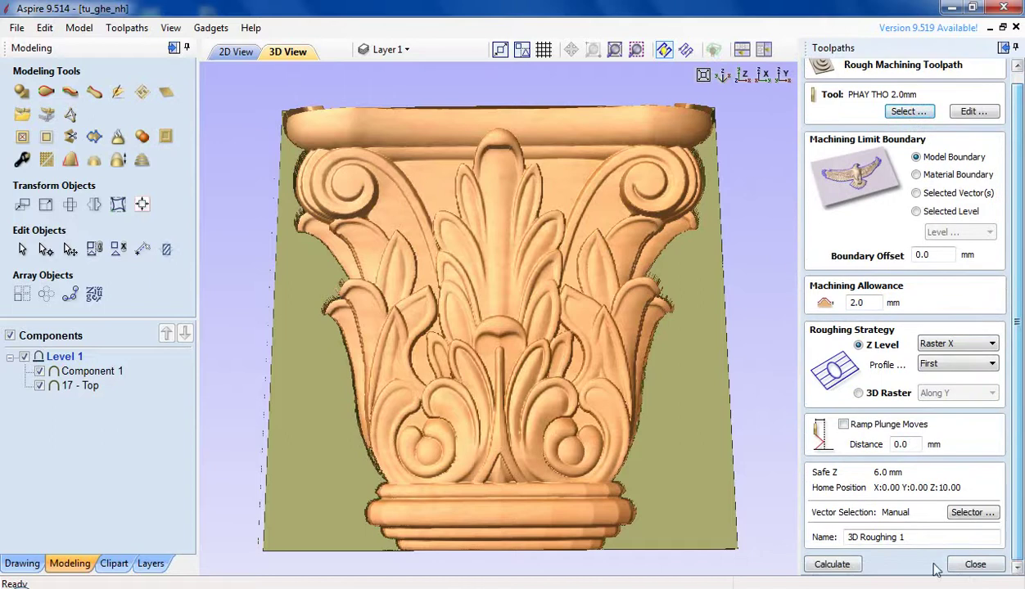
{"action": "left_click", "coordinate": [833, 564]}
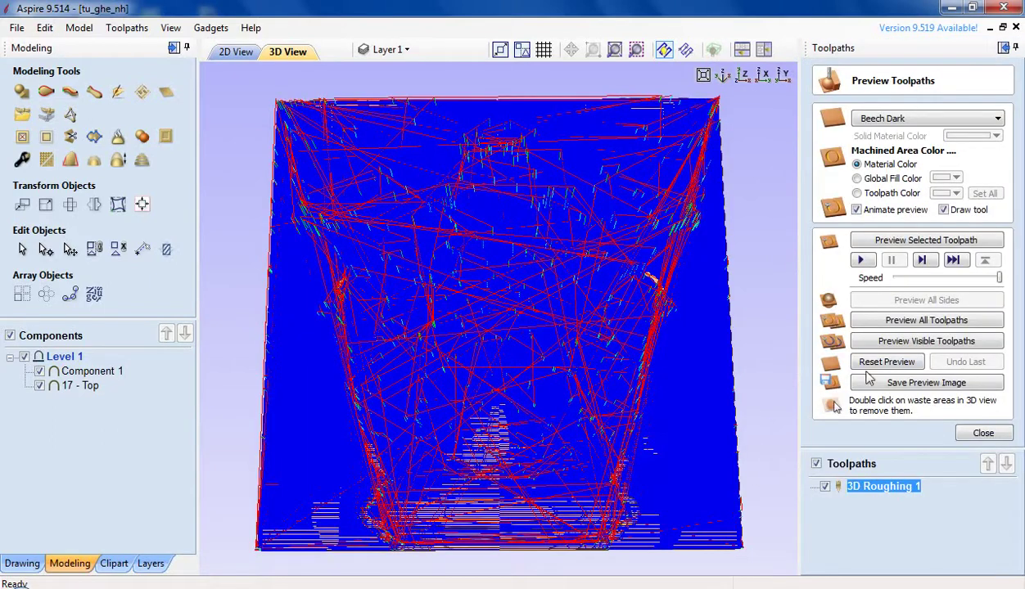
- Simulate the roughing toolpath and inspect the roughed relief and its flat background from several angles
{"action": "left_click", "coordinate": [862, 261]}
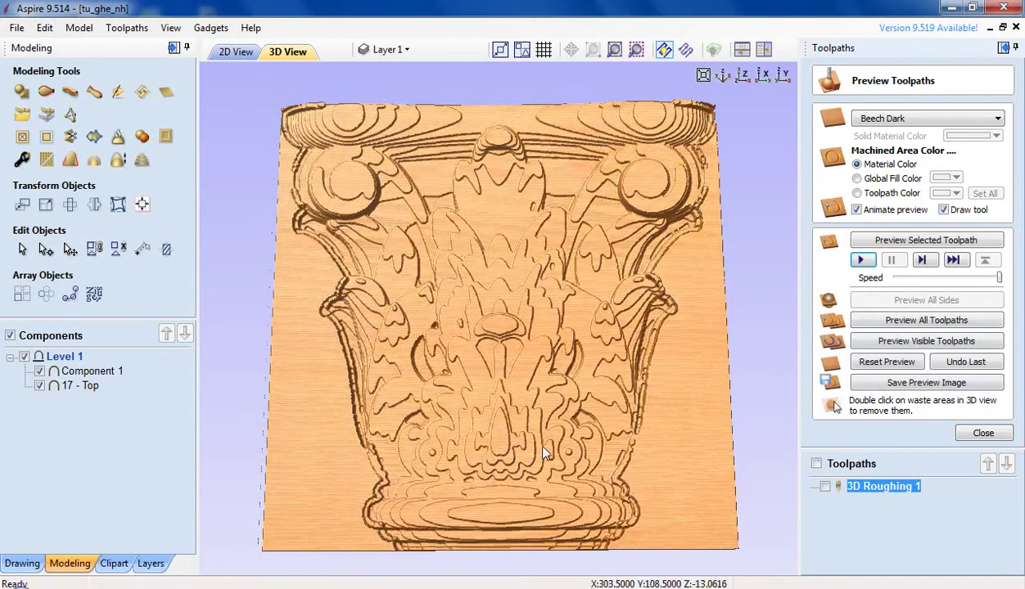
{"action": "left_click_drag", "start_coordinate": [458, 400], "coordinate": [590, 384]}
{"action": "left_click_drag", "start_coordinate": [366, 354], "coordinate": [635, 416]}
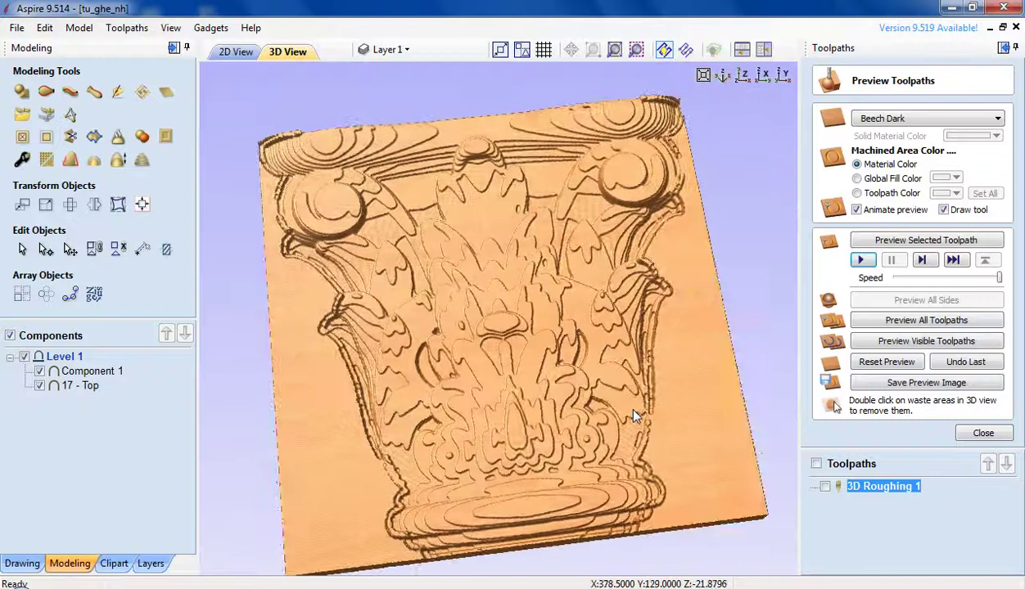
{"action": "left_click_drag", "start_coordinate": [380, 353], "coordinate": [354, 360]}
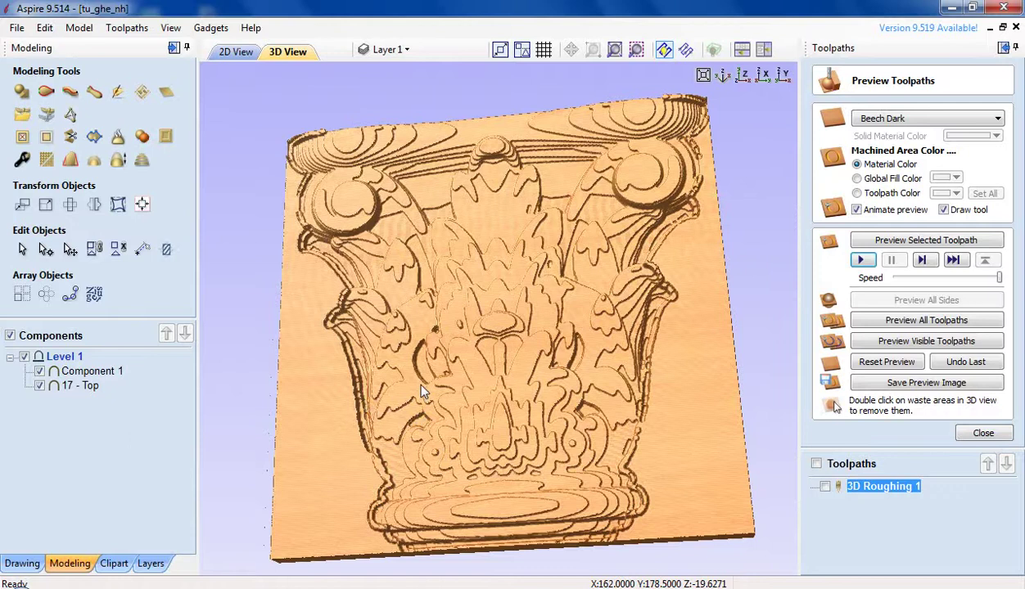
{"action": "left_click_drag", "start_coordinate": [399, 463], "coordinate": [473, 390]}
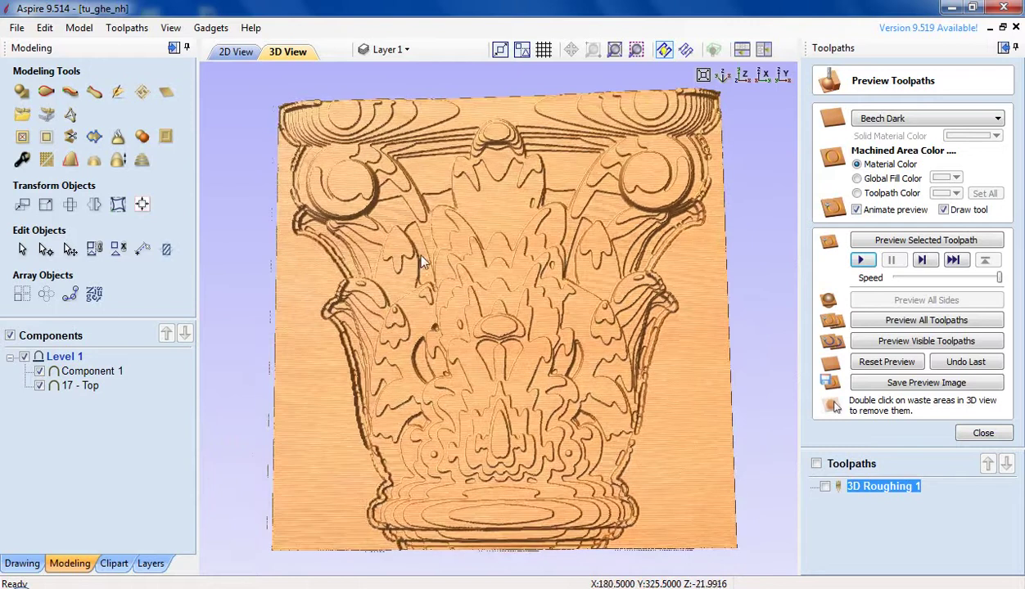
- Delete all toolpaths, including the calculated roughing pass
{"action": "right_click", "coordinate": [867, 490]}
{"action": "mouse_move", "coordinate": [907, 475]}
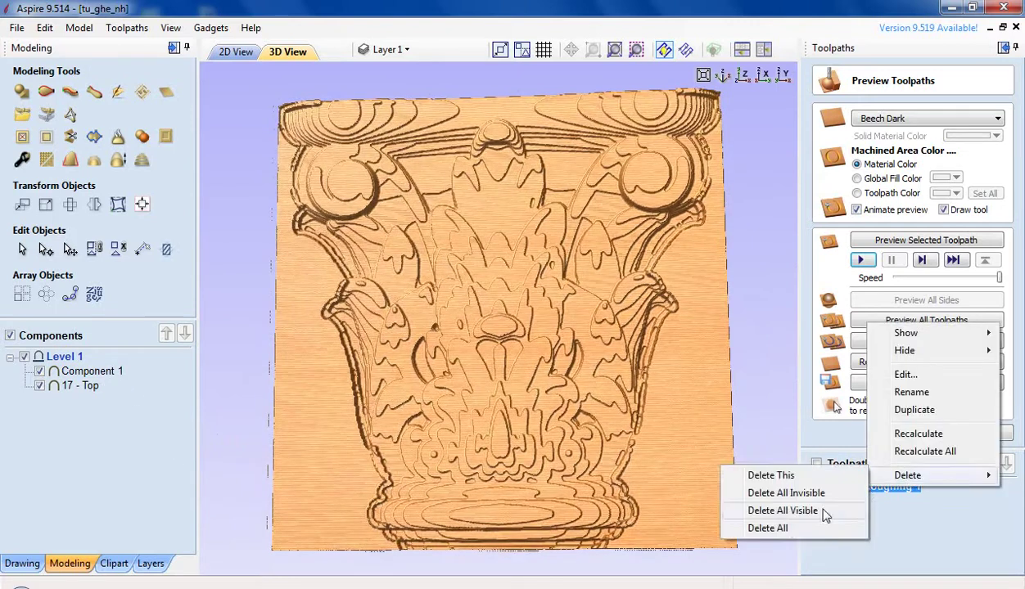
{"action": "left_click", "coordinate": [786, 530]}
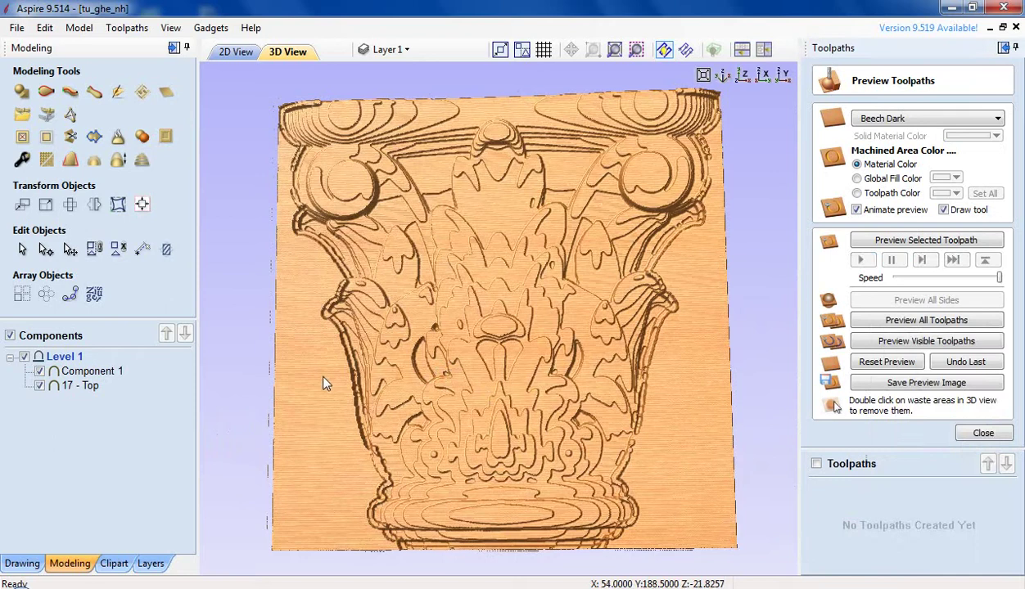
- Change the shape height of the flat background component, Component 1, and close its properties
{"action": "left_click", "coordinate": [91, 371]}
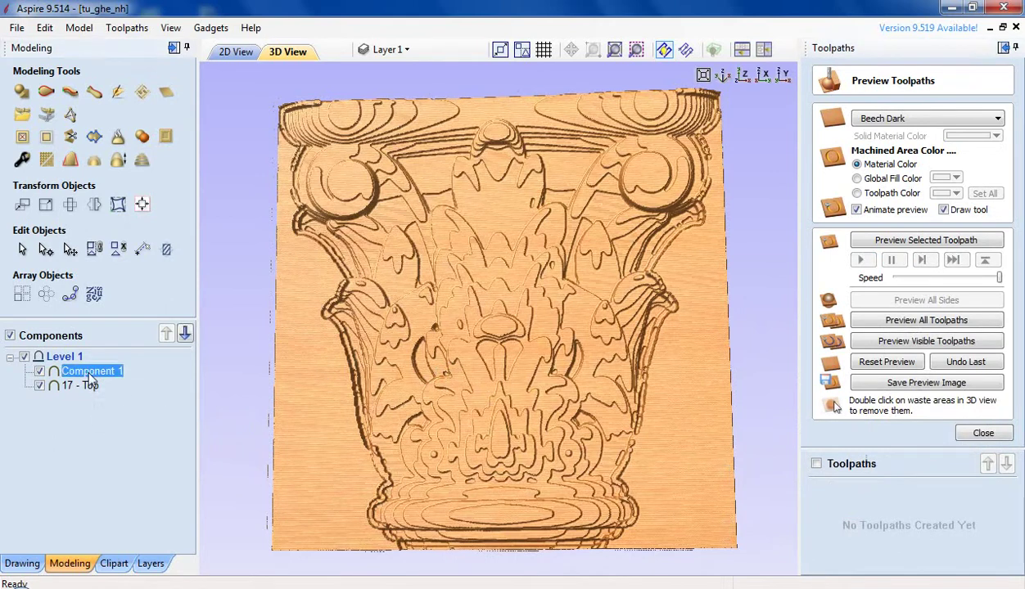
{"action": "double_click", "coordinate": [90, 374]}
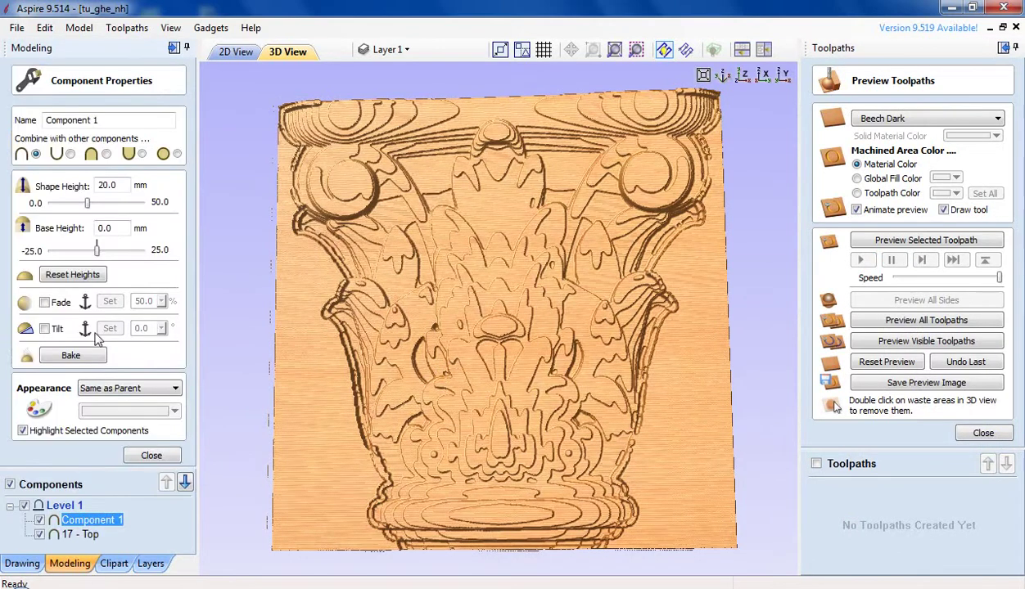
{"action": "left_click_drag", "start_coordinate": [123, 185], "coordinate": [87, 183]}
{"action": "key", "text": "Return"}
{"action": "left_click", "coordinate": [148, 457]}
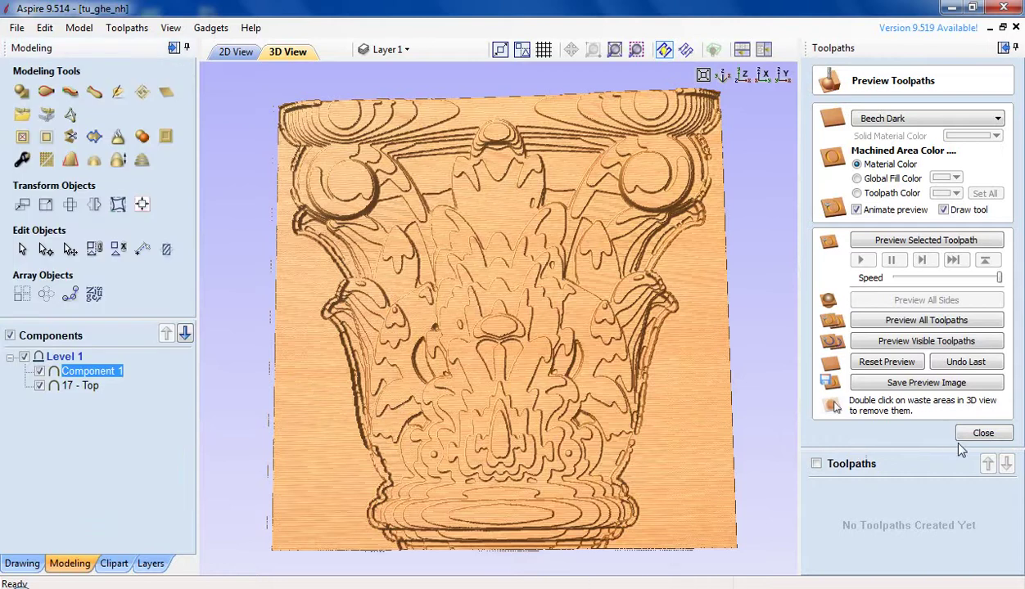
- Set Component 1's shape height to 23 mm and confirm the material setup with 50 mm thickness and no gap below the model
{"action": "left_click", "coordinate": [982, 433]}
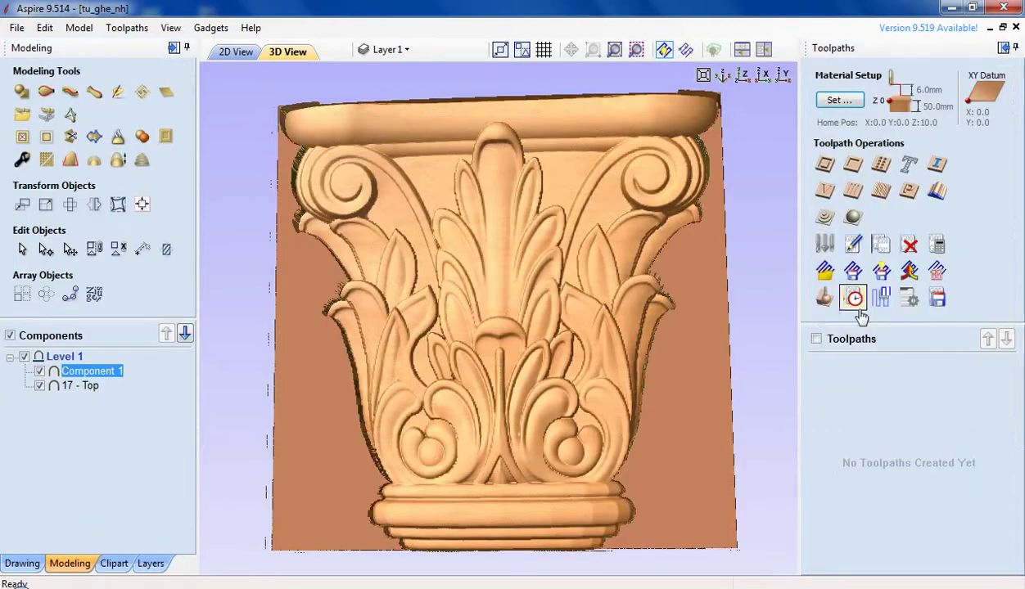
{"action": "left_click", "coordinate": [824, 218]}
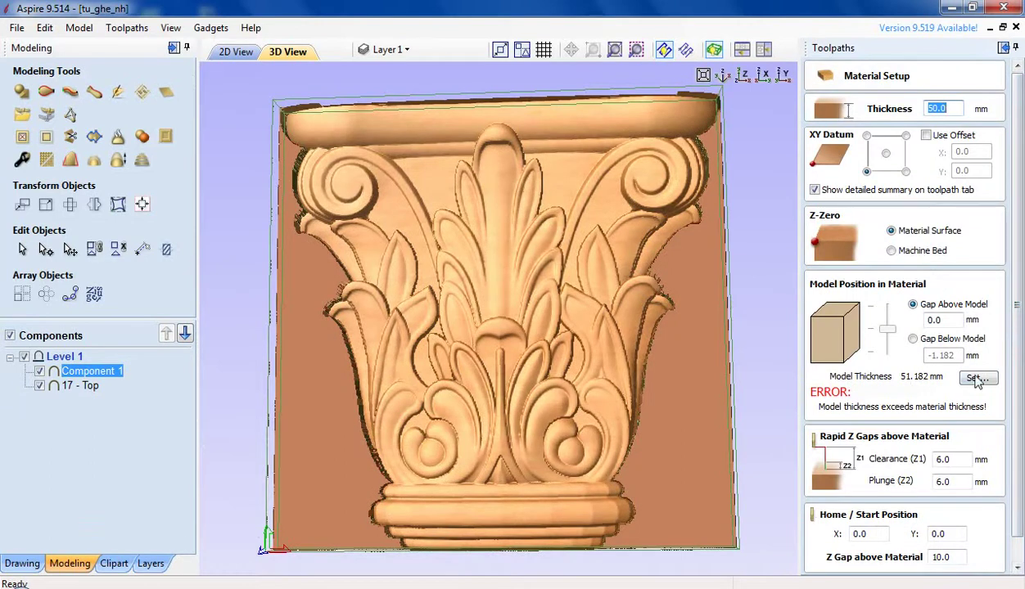
{"action": "double_click", "coordinate": [94, 373]}
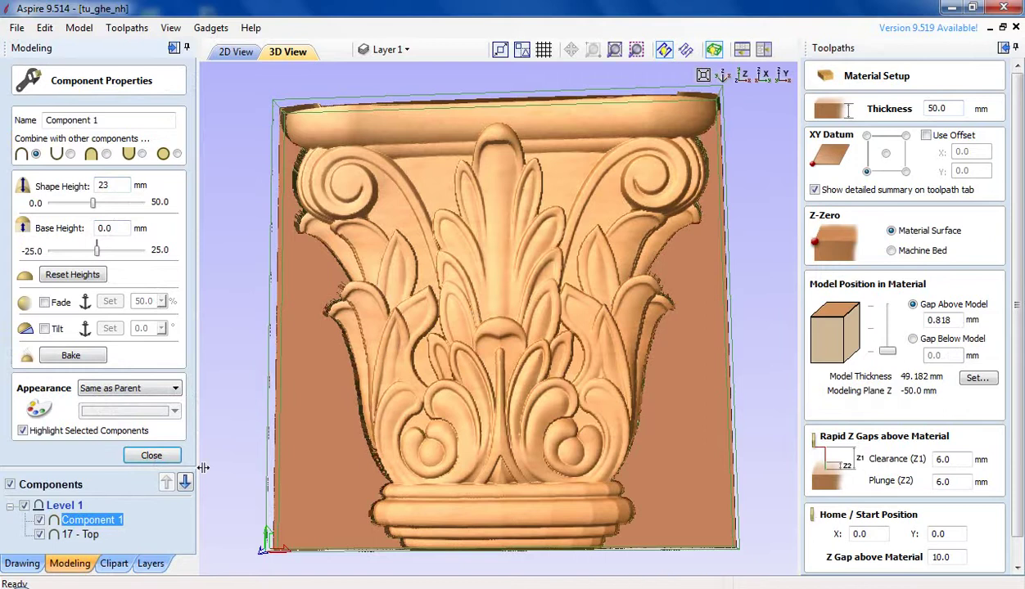
{"action": "left_click", "coordinate": [153, 456]}
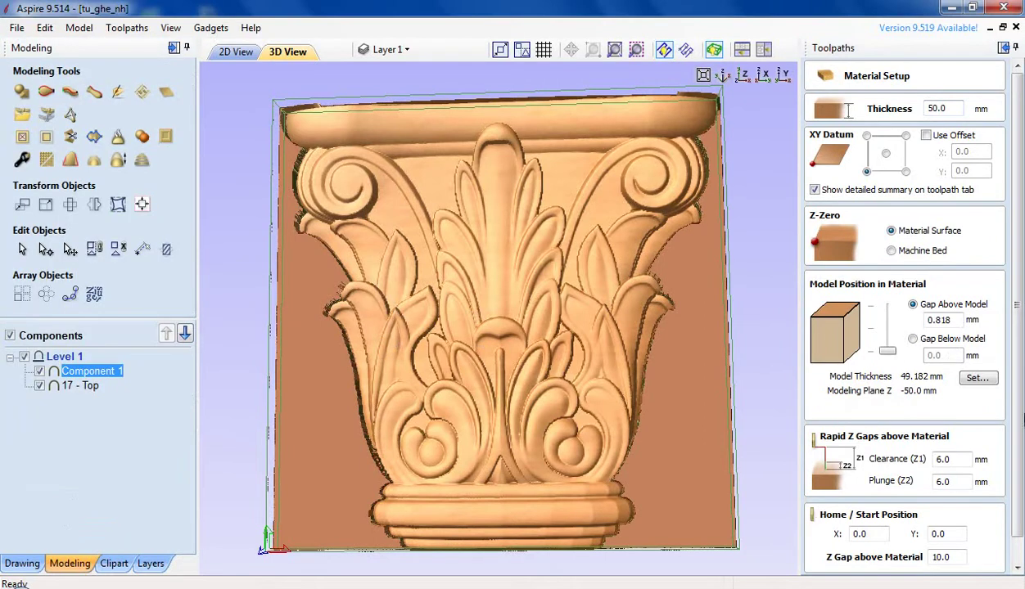
{"action": "scroll", "coordinate": [900, 368], "scroll_direction": "down", "scroll_amount": 1}
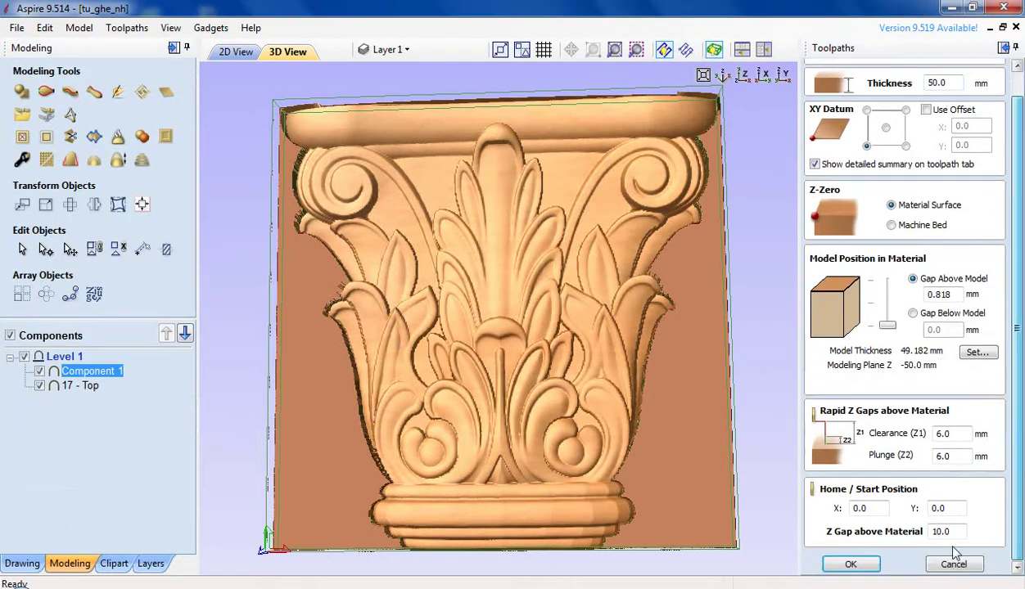
{"action": "left_click", "coordinate": [851, 565]}
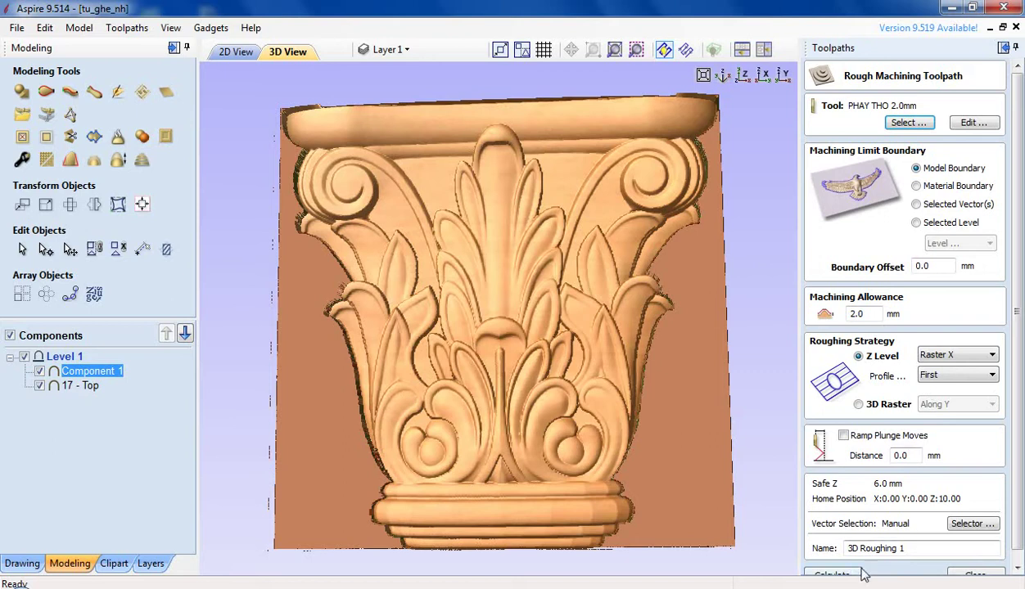
- Calculate the Z Level roughing toolpath for the adjusted model, reset the preview and simulate the cut with adjusted playback speed
{"action": "left_click", "coordinate": [832, 576]}
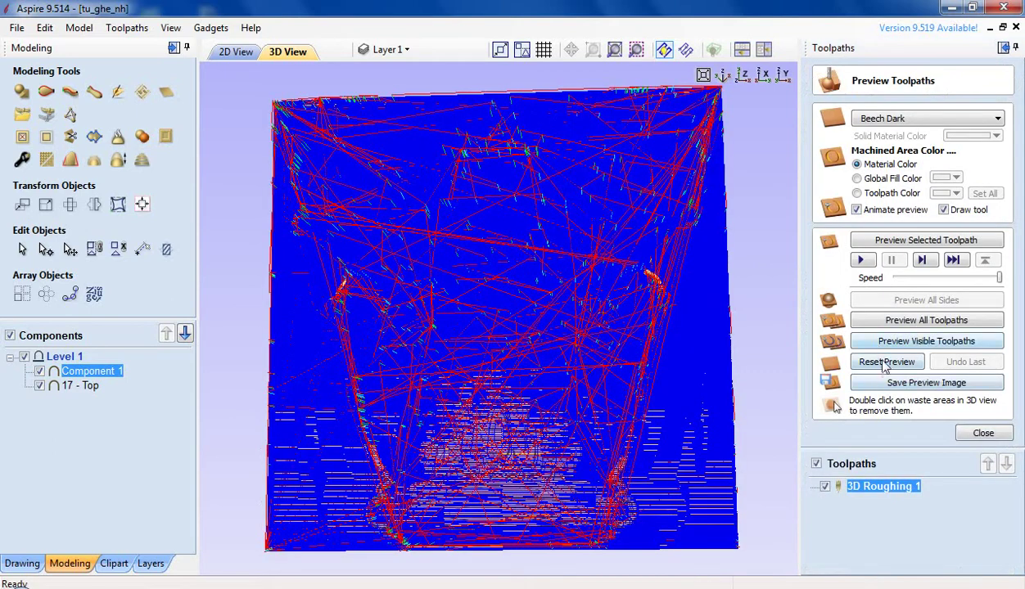
{"action": "left_click", "coordinate": [885, 364]}
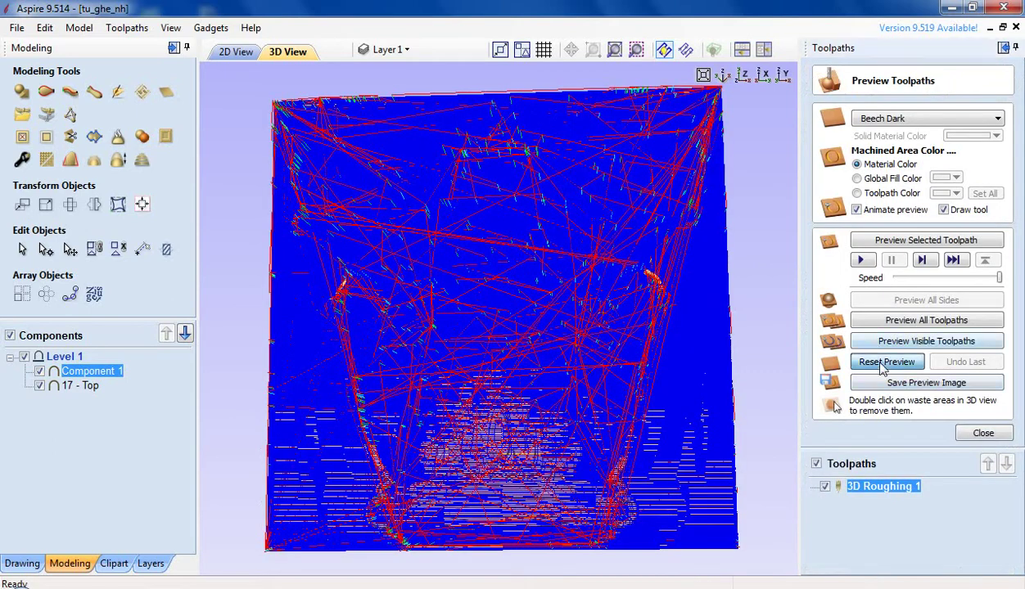
{"action": "left_click", "coordinate": [954, 278]}
{"action": "left_click", "coordinate": [861, 261]}
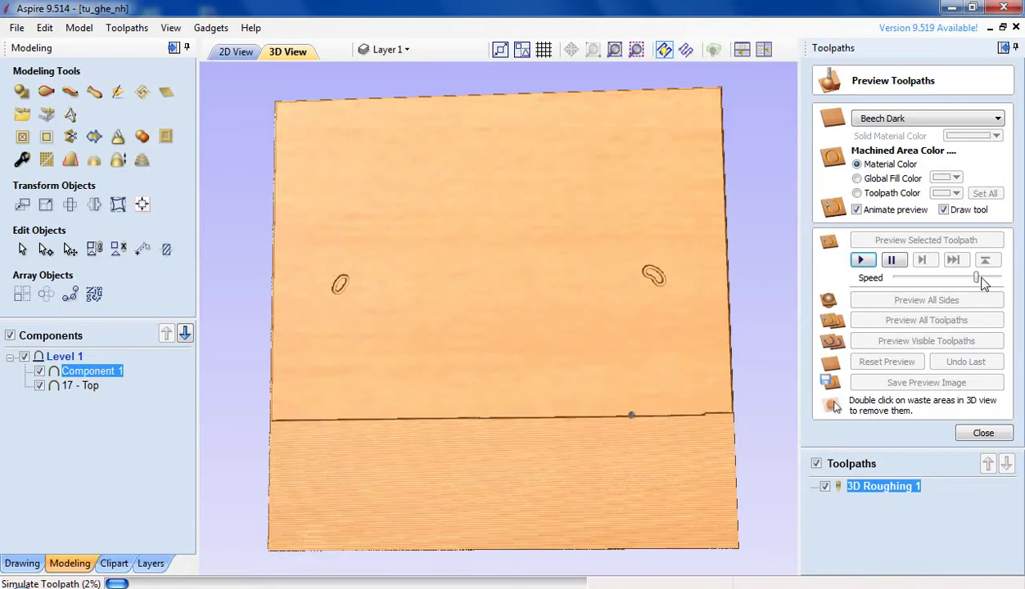
{"action": "left_click_drag", "start_coordinate": [983, 279], "coordinate": [988, 280]}
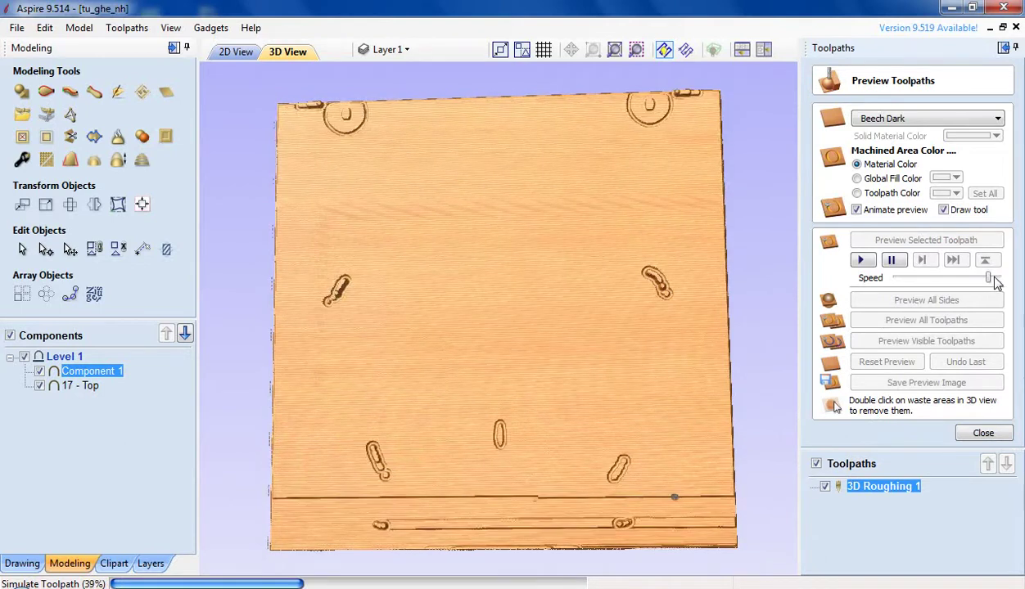
{"action": "left_click", "coordinate": [994, 278]}
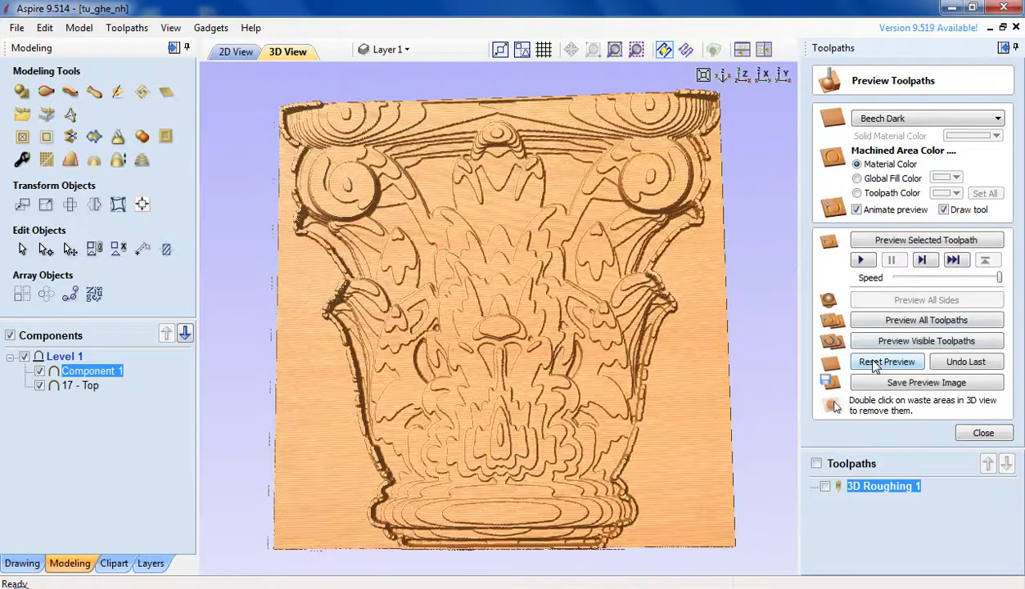
- Reopen the roughing toolpath for editing and review the PHAY THO 2.0mm cutting parameters and the machining allowance
{"action": "left_click", "coordinate": [825, 486]}
{"action": "double_click", "coordinate": [872, 487]}
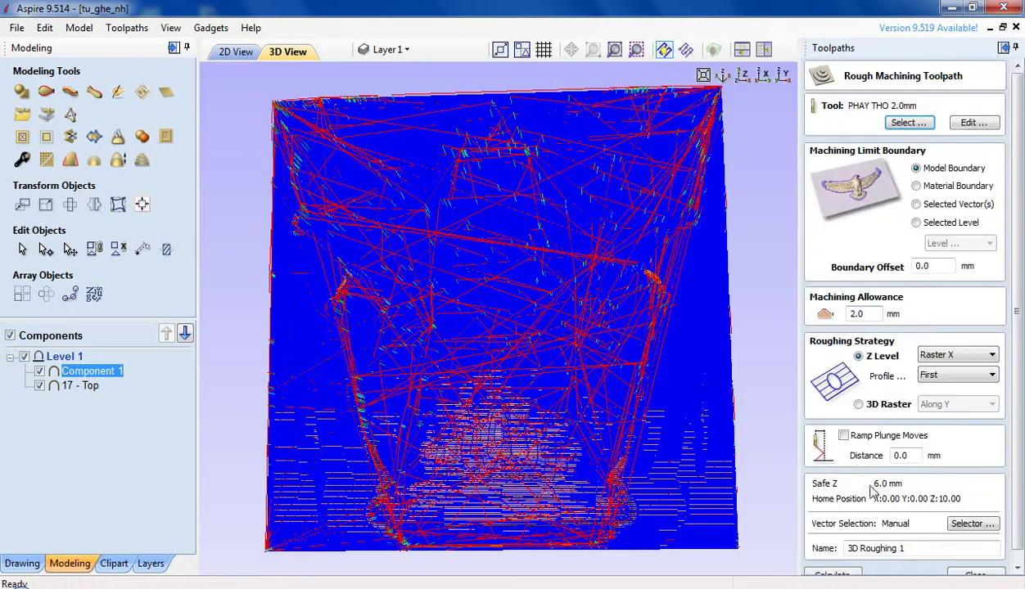
{"action": "left_click", "coordinate": [910, 124]}
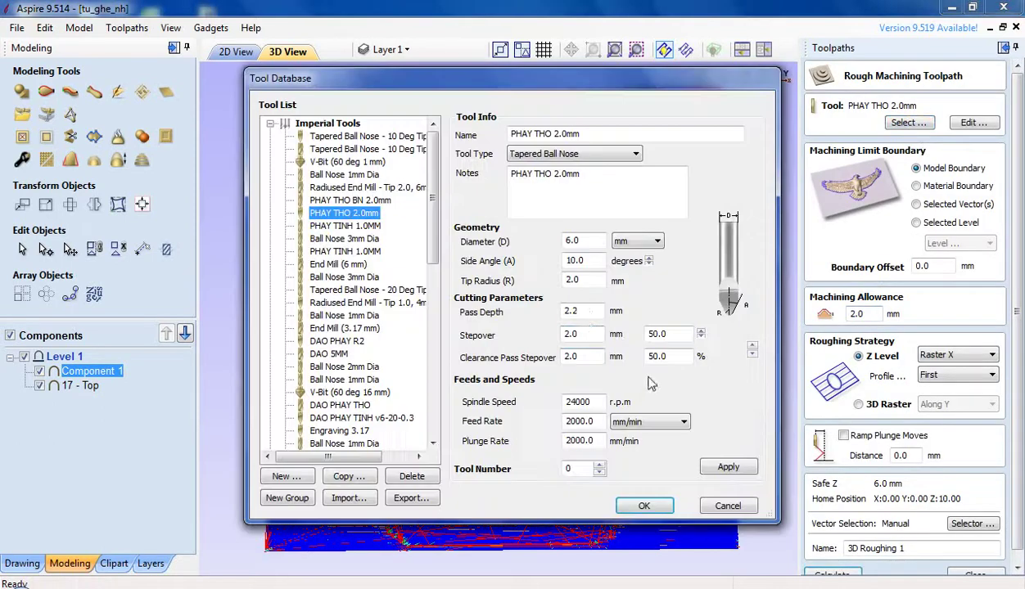
{"action": "left_click", "coordinate": [582, 314]}
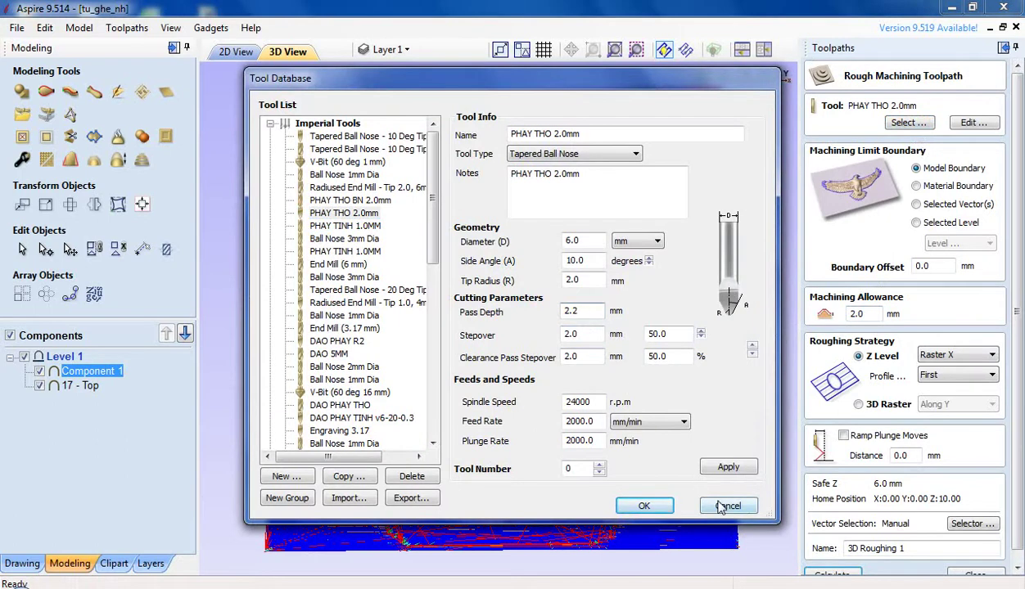
{"action": "left_click", "coordinate": [648, 507]}
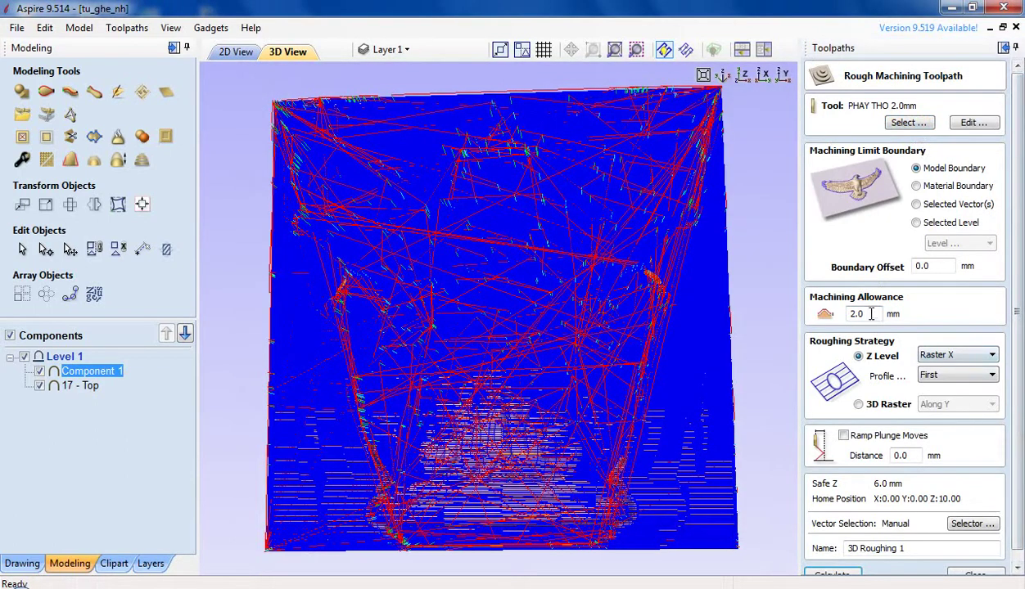
{"action": "left_click_drag", "start_coordinate": [871, 314], "coordinate": [822, 318]}
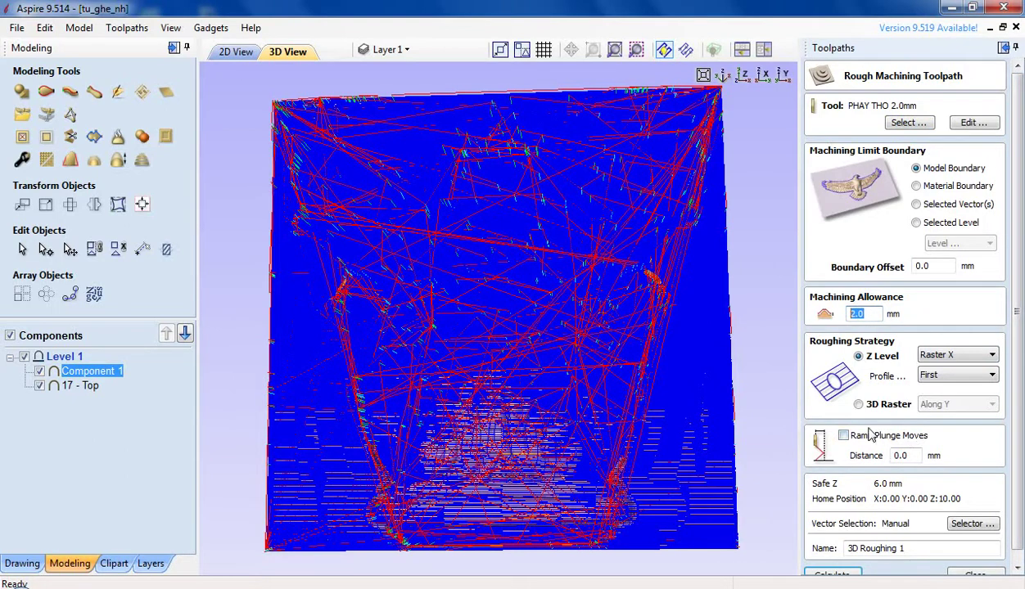
- Keep the Raster X strategy, set the roughing profile to None and recalculate the toolpath
{"action": "left_click", "coordinate": [937, 378]}
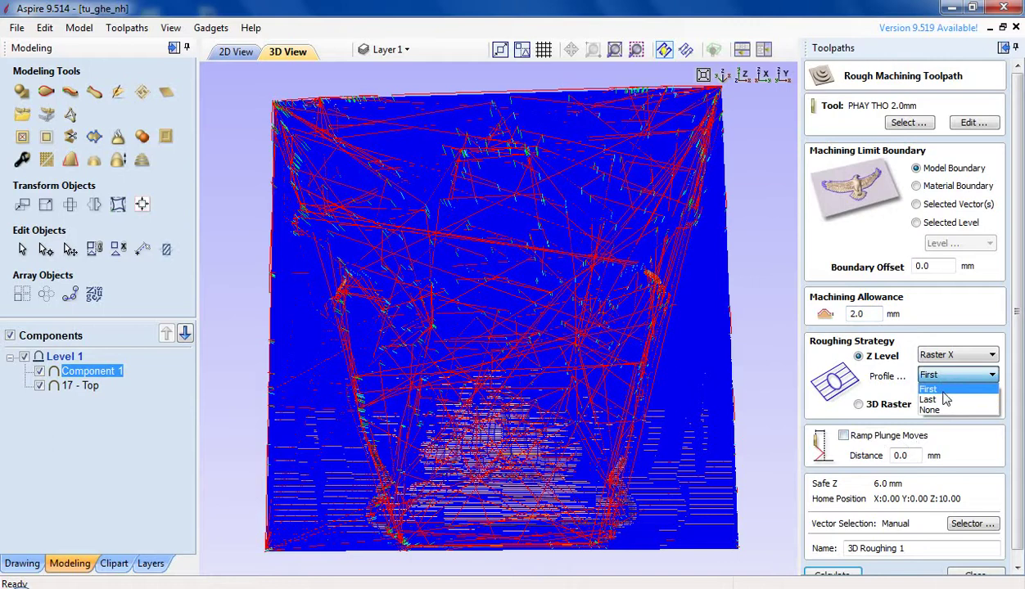
{"action": "left_click", "coordinate": [944, 376]}
{"action": "left_click", "coordinate": [941, 356]}
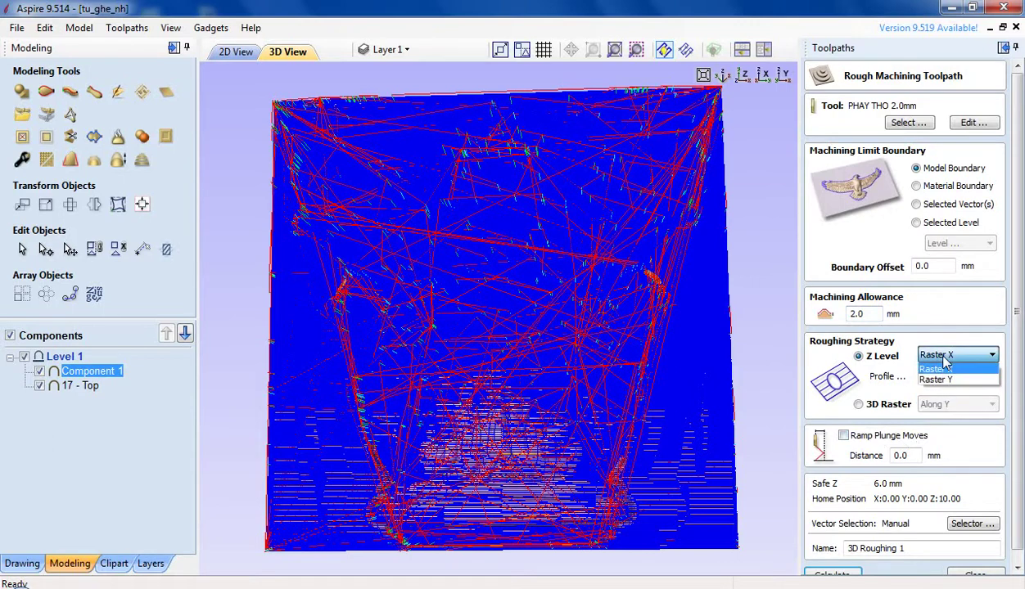
{"action": "left_click", "coordinate": [942, 368]}
{"action": "left_click", "coordinate": [945, 376]}
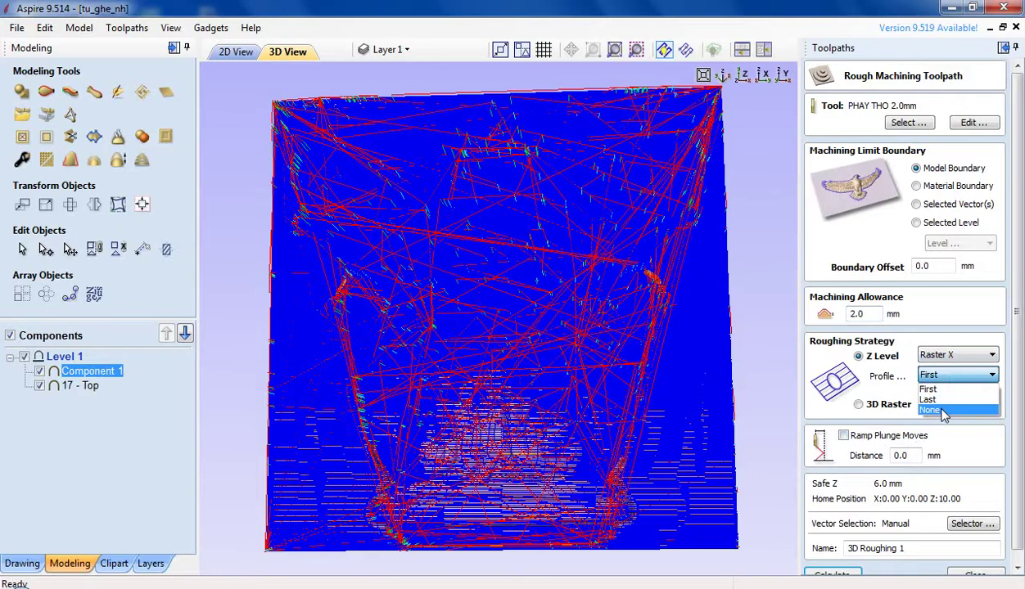
{"action": "left_click", "coordinate": [931, 410]}
{"action": "left_click", "coordinate": [837, 574]}
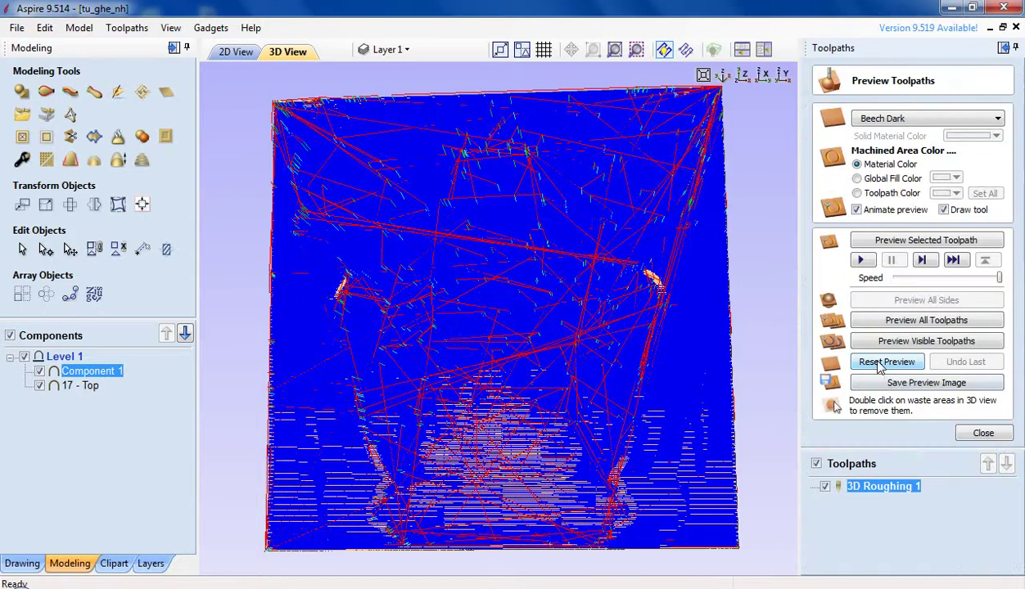
- Simulate the recalculated roughing toolpath with adjusted playback speed and inspect the carved result from different angles
{"action": "left_click_drag", "start_coordinate": [998, 278], "coordinate": [986, 280]}
{"action": "left_click", "coordinate": [861, 261]}
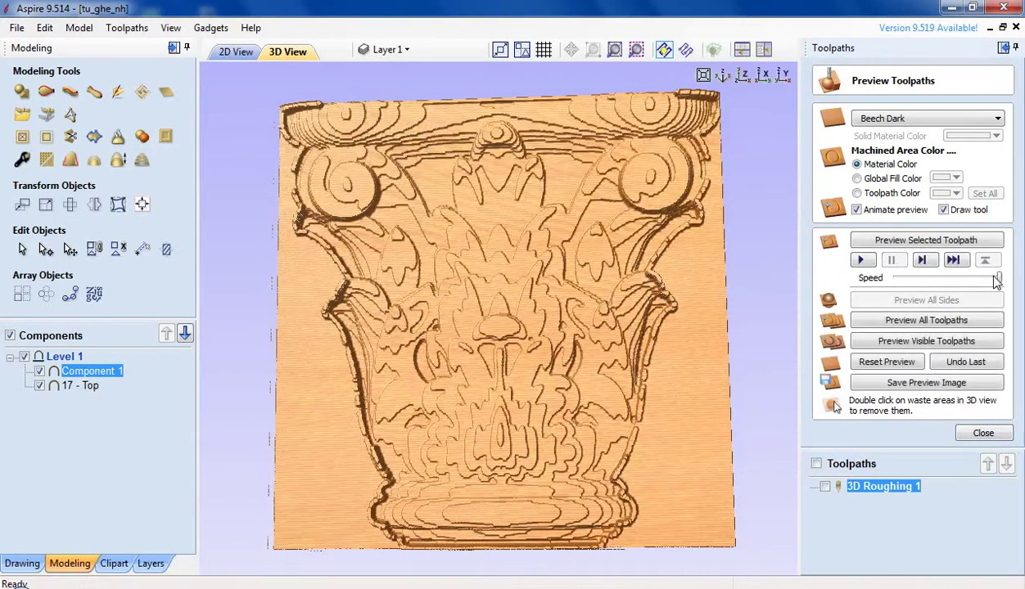
{"action": "left_click_drag", "start_coordinate": [659, 366], "coordinate": [643, 348]}
{"action": "left_click_drag", "start_coordinate": [449, 407], "coordinate": [580, 403]}
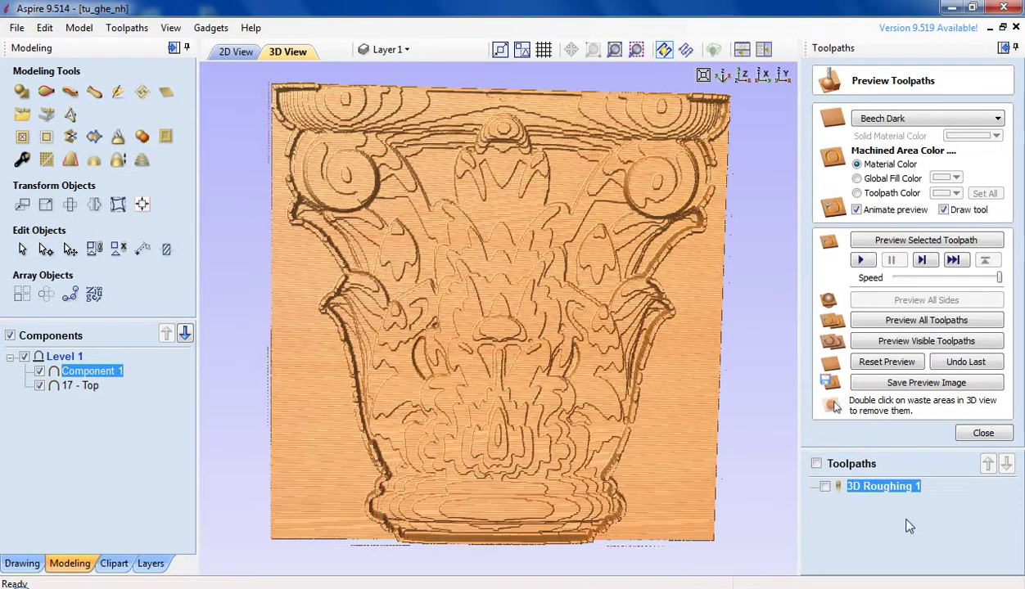
- Rename the 3D Roughing 1 toolpath to PHAY THO D6MMxR2 and close the toolpath preview
{"action": "mouse_move", "coordinate": [871, 491]}
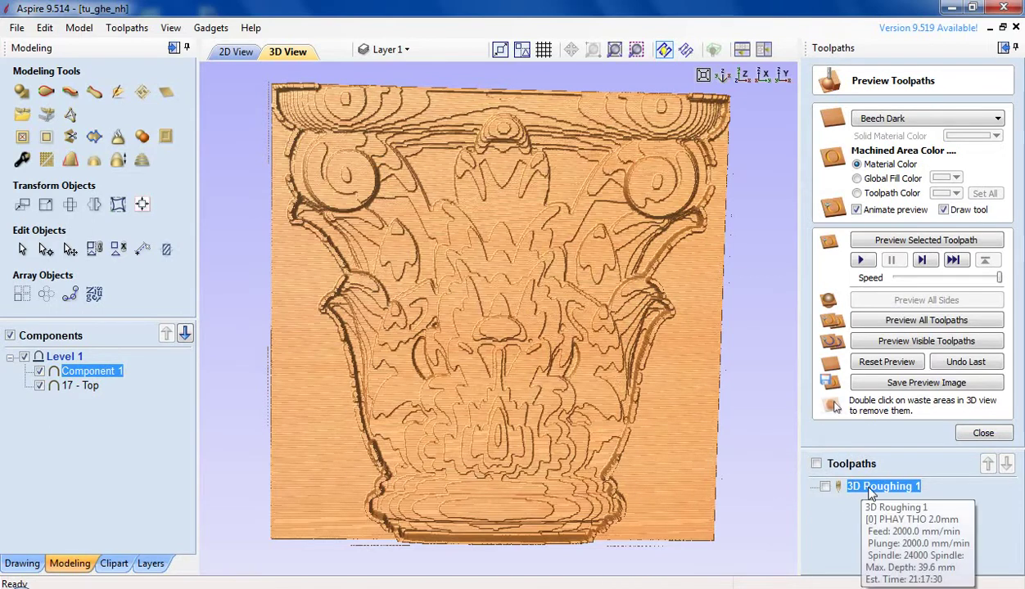
{"action": "right_click", "coordinate": [871, 488]}
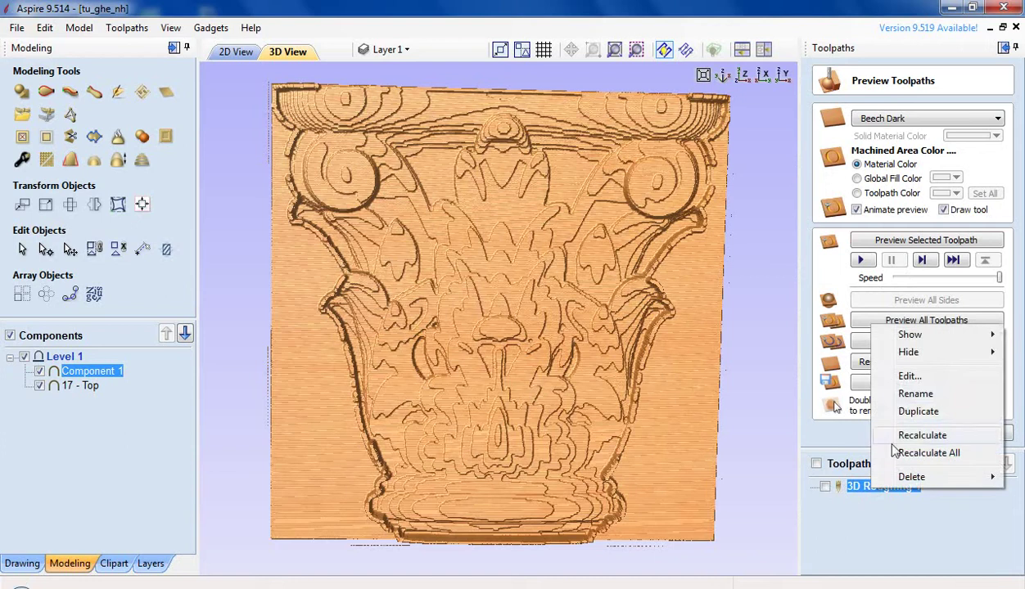
{"action": "left_click", "coordinate": [900, 397]}
{"action": "type", "text": "P"}
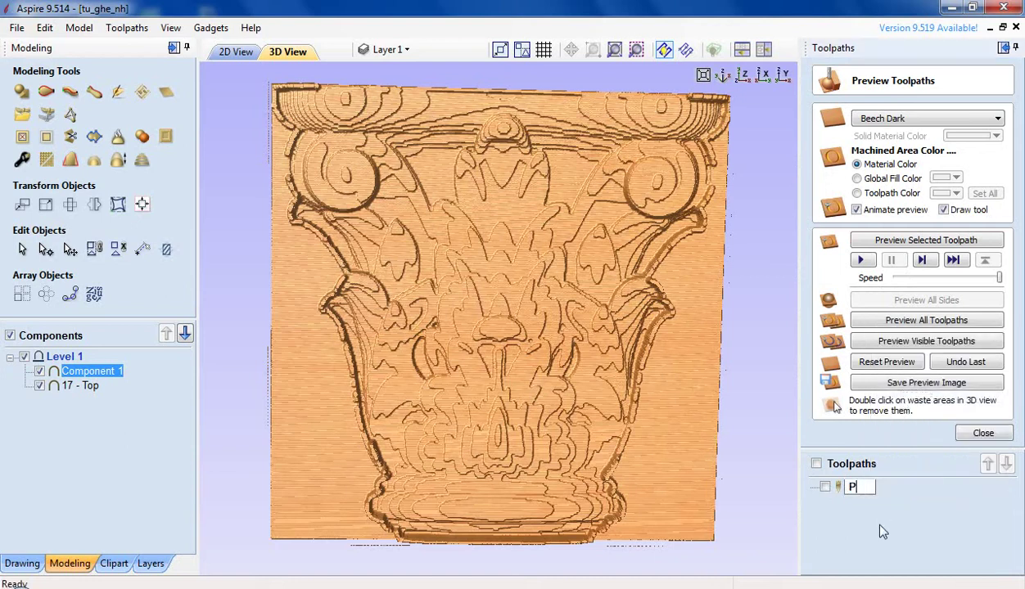
{"action": "type", "text": "HAY THO"}
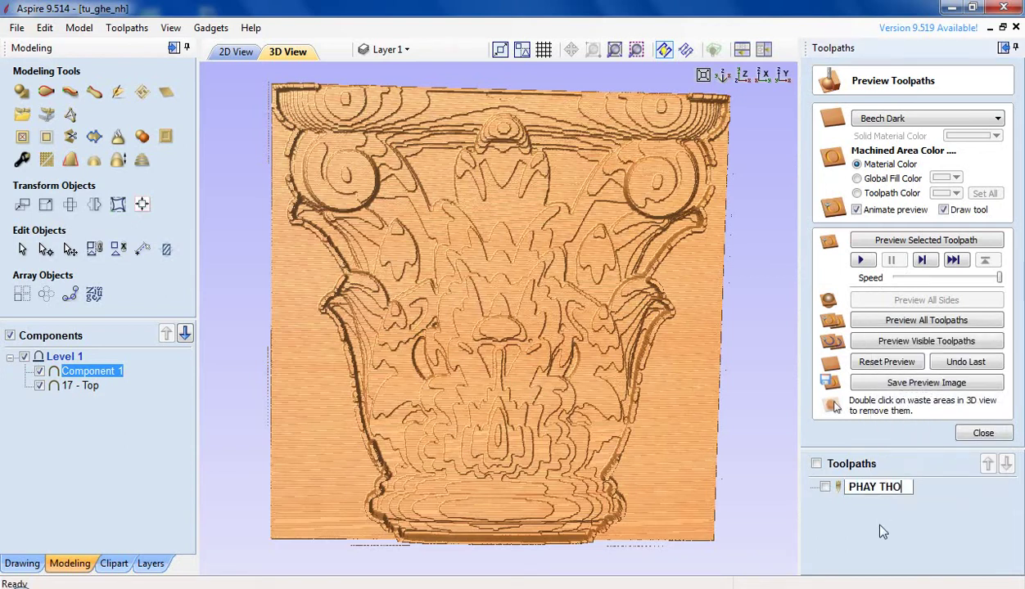
{"action": "type", "text": " 6MM"}
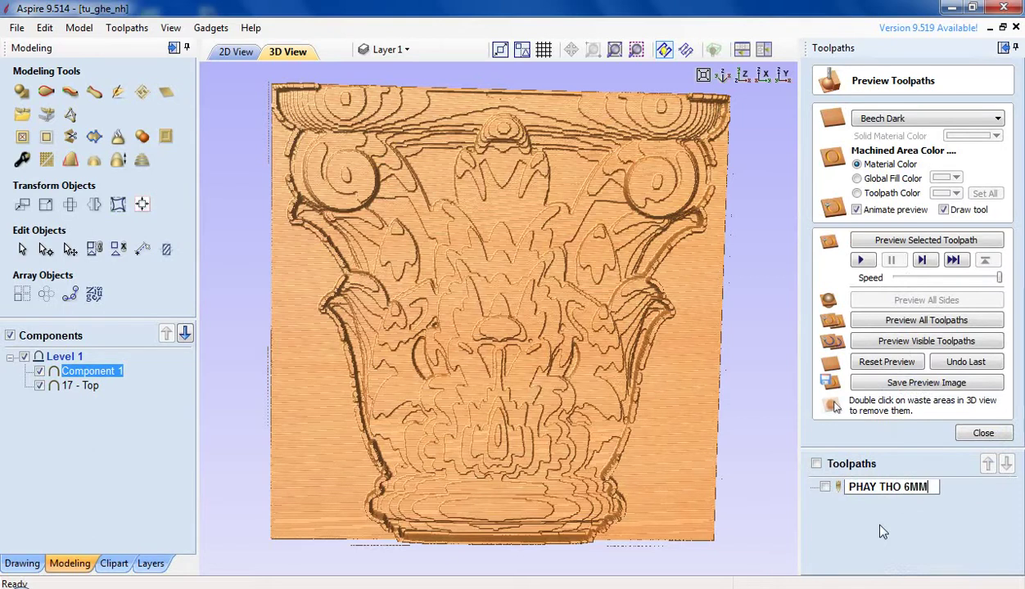
{"action": "type", "text": "x2"}
{"action": "key", "text": "Left"}
{"action": "key", "text": "Left"}
{"action": "key", "text": "Left"}
{"action": "key", "text": "Left"}
{"action": "key", "text": "Left"}
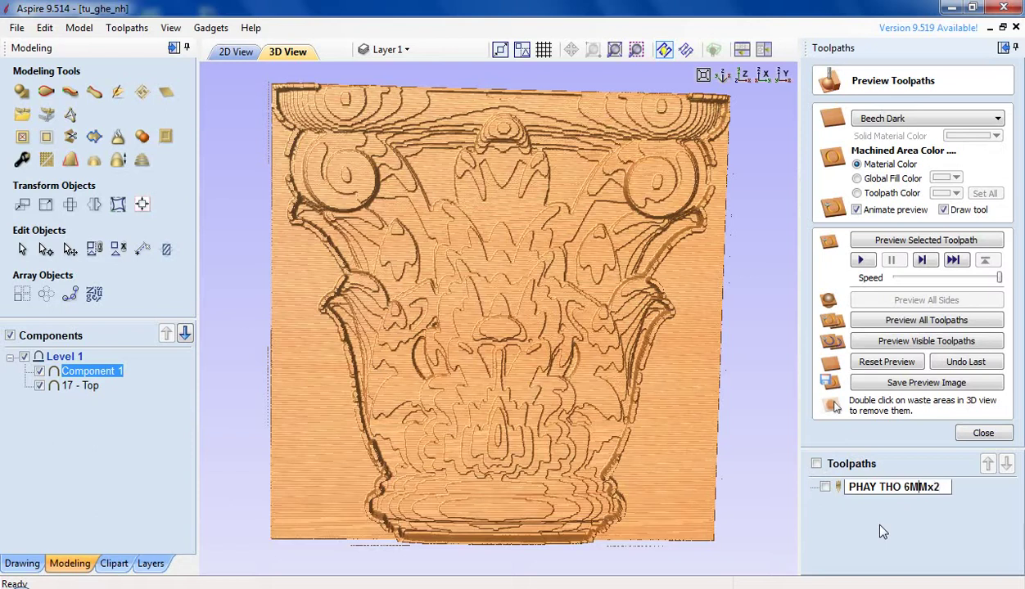
{"action": "type", "text": "D"}
{"action": "key", "text": "Right"}
{"action": "key", "text": "Right"}
{"action": "key", "text": "Right"}
{"action": "key", "text": "Right"}
{"action": "key", "text": "Right"}
{"action": "type", "text": "R"}
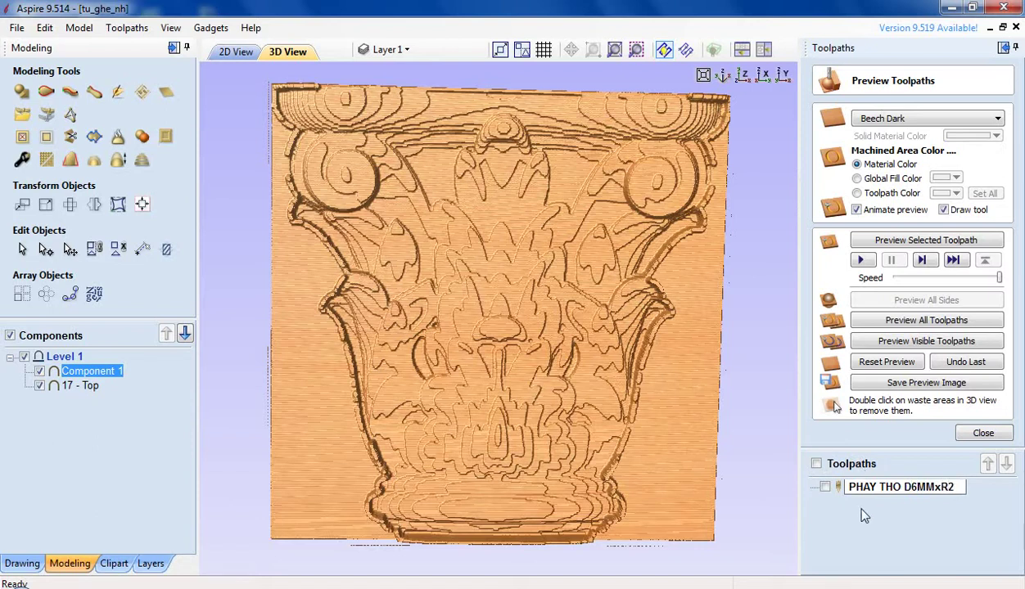
{"action": "key", "text": "Return"}
{"action": "left_click", "coordinate": [957, 429]}
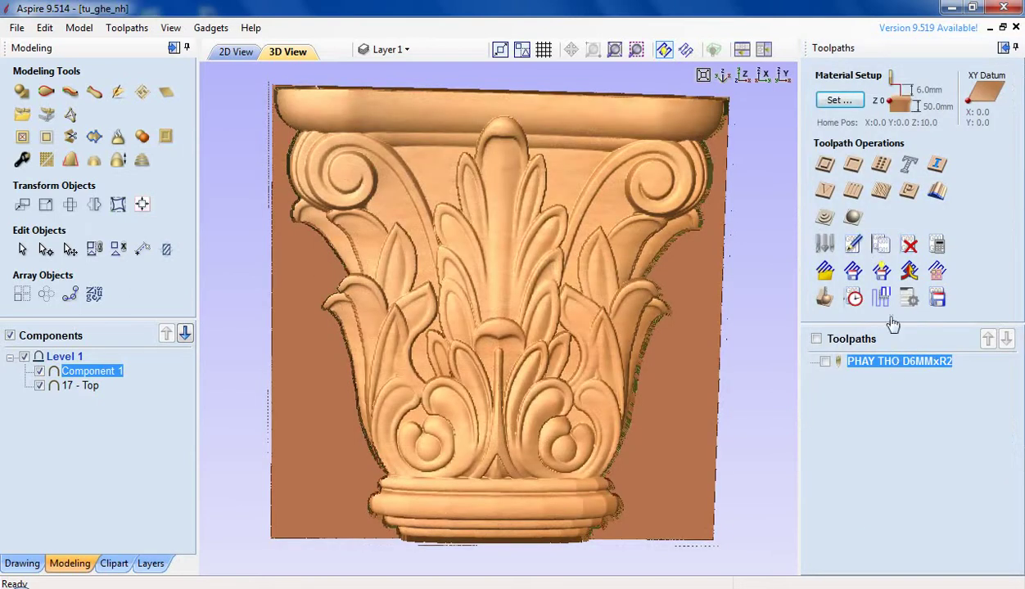
- Start a 3D finishing toolpath and rename its 10-degree, 1.0 tip, 4 mm tapered ball nose tool to PHAY TINH D4MM R1
{"action": "left_click", "coordinate": [853, 219]}
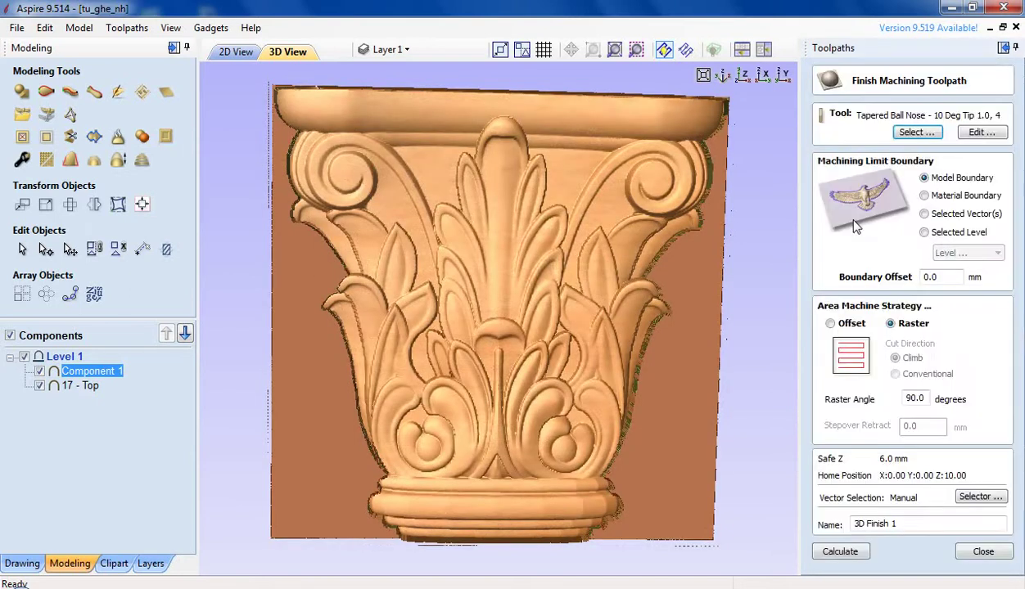
{"action": "left_click", "coordinate": [915, 133]}
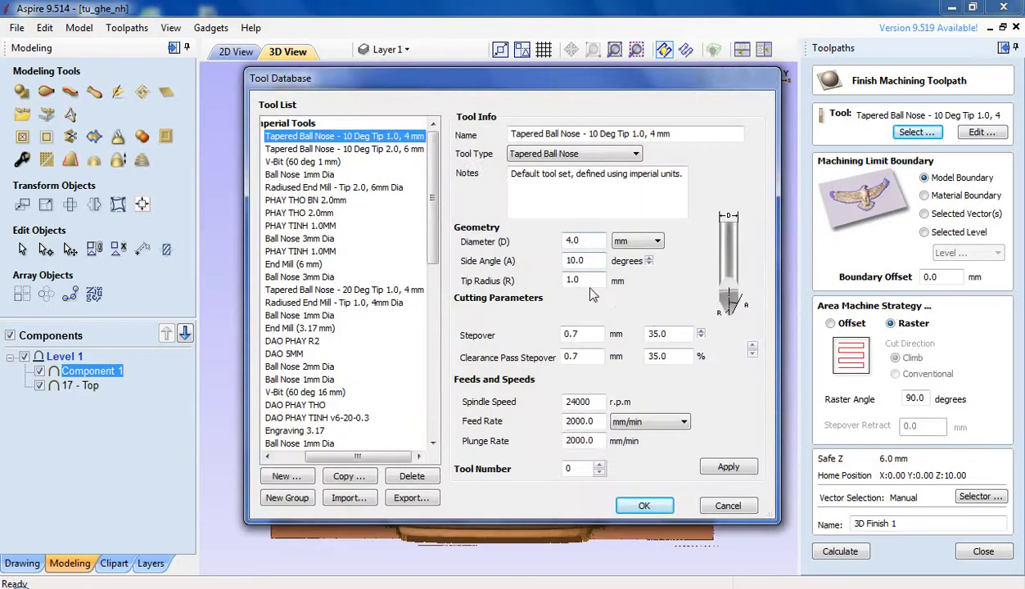
{"action": "left_click", "coordinate": [726, 469]}
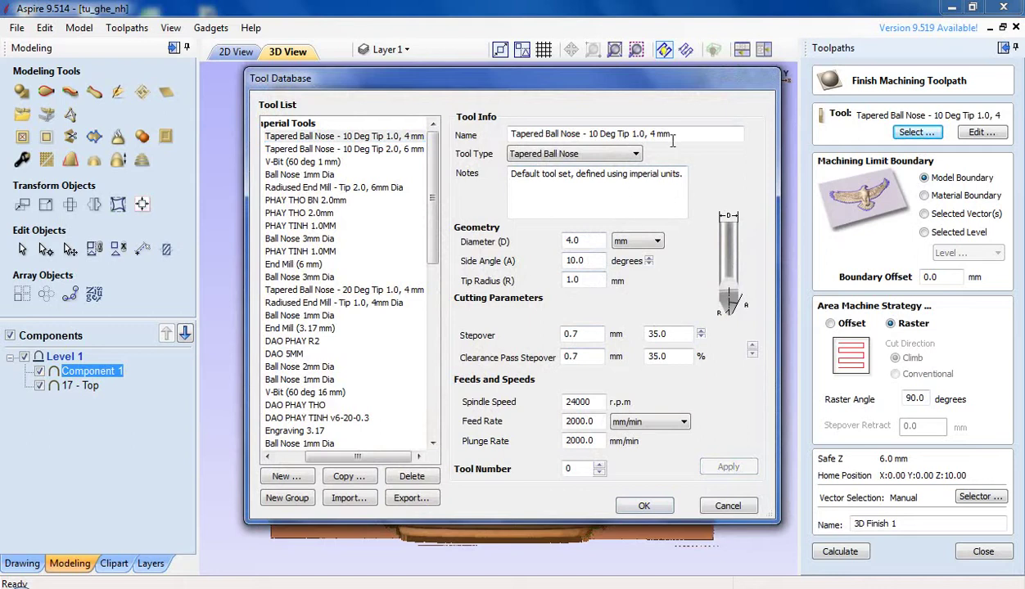
{"action": "left_click_drag", "start_coordinate": [673, 135], "coordinate": [491, 134]}
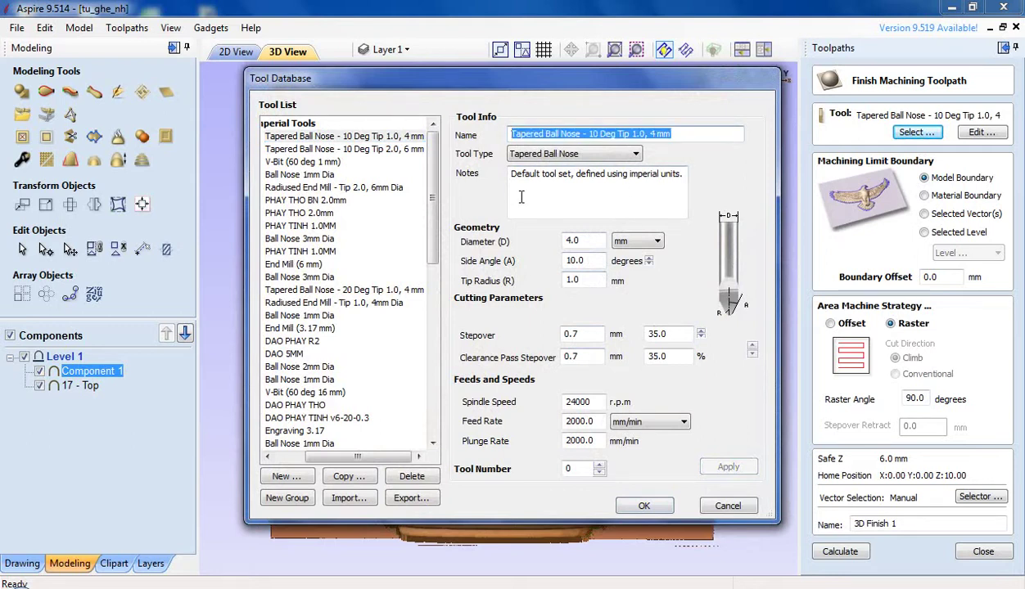
{"action": "type", "text": "PHAY "}
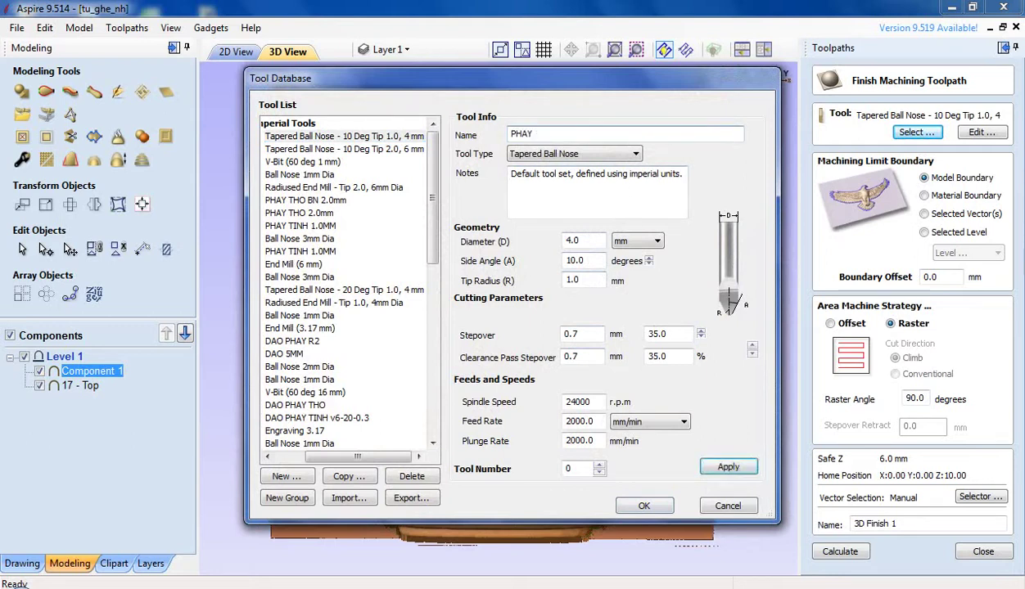
{"action": "type", "text": "TIN"}
{"action": "type", "text": "H 4"}
{"action": "type", "text": "D"}
{"action": "type", "text": "4MM "}
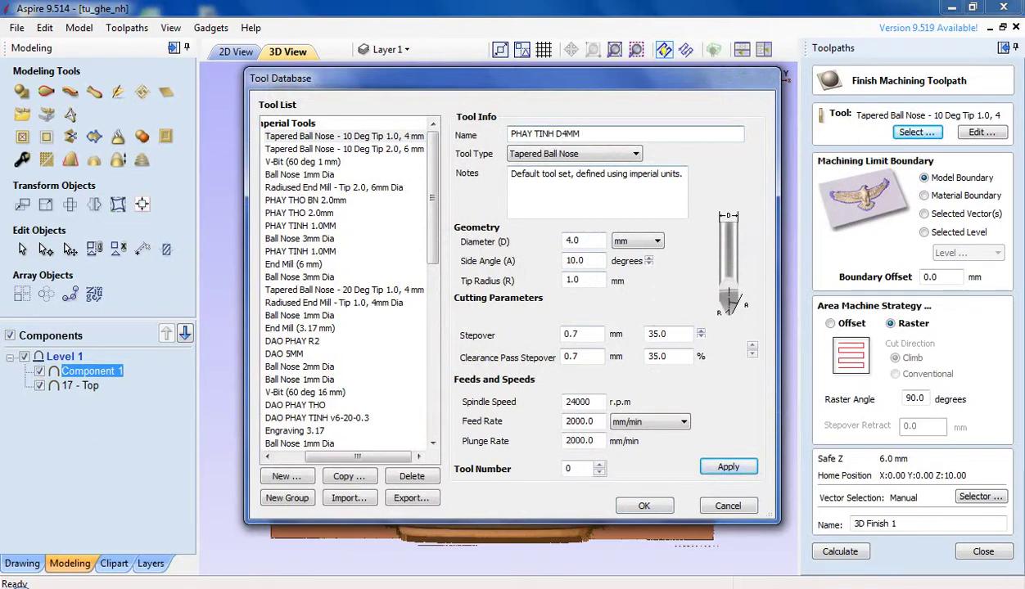
{"action": "type", "text": "R1"}
- Copy the tool name PHAY TINH D4MM R1 into the tool's notes, apply the changes and use this tool for finishing
{"action": "left_click_drag", "start_coordinate": [598, 134], "coordinate": [461, 135]}
{"action": "key", "text": "ctrl+c"}
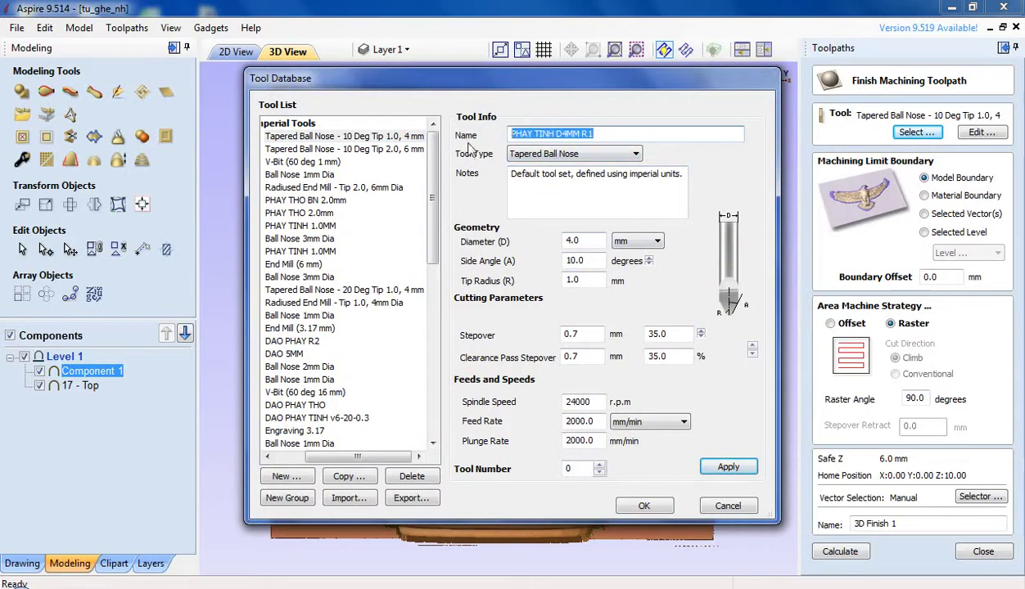
{"action": "left_click_drag", "start_coordinate": [682, 175], "coordinate": [509, 175]}
{"action": "key", "text": "ctrl+v"}
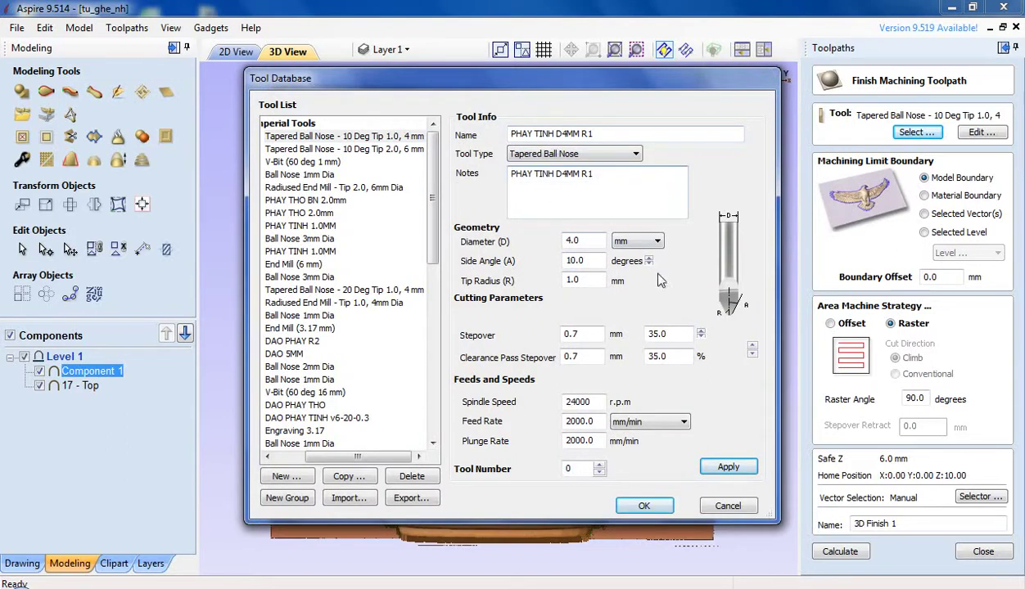
{"action": "left_click", "coordinate": [722, 467]}
{"action": "left_click", "coordinate": [645, 506]}
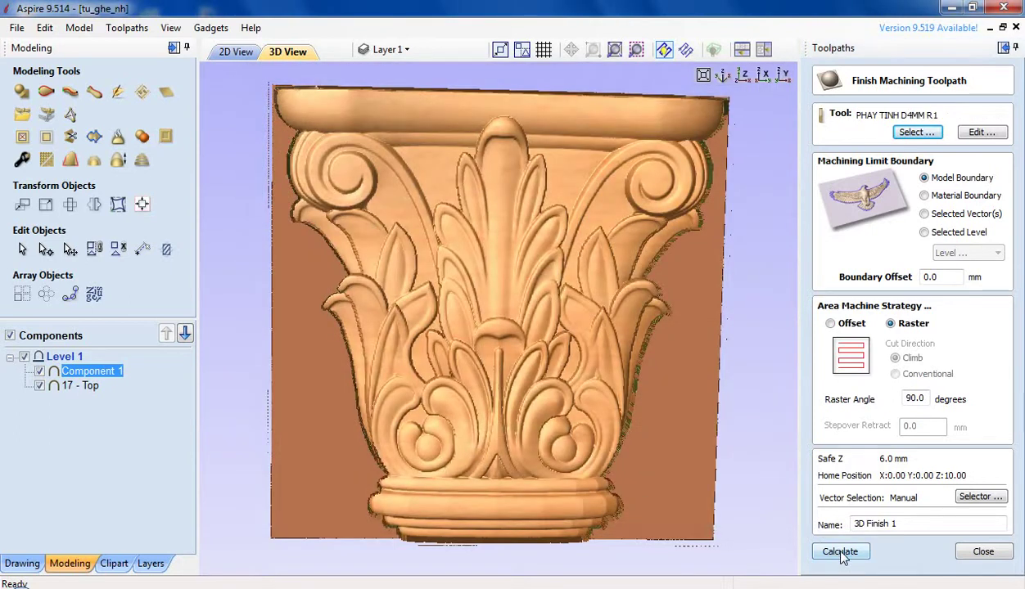
- Set the finishing raster angle to 45 degrees and calculate the toolpath within the model boundary
{"action": "double_click", "coordinate": [910, 399]}
{"action": "type", "text": "45"}
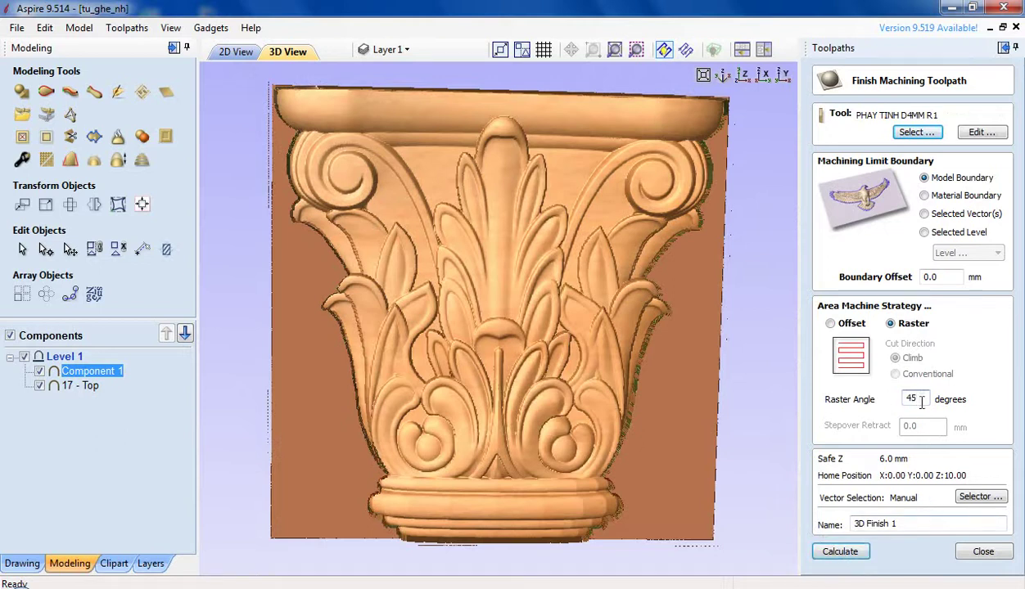
{"action": "left_click", "coordinate": [840, 552]}
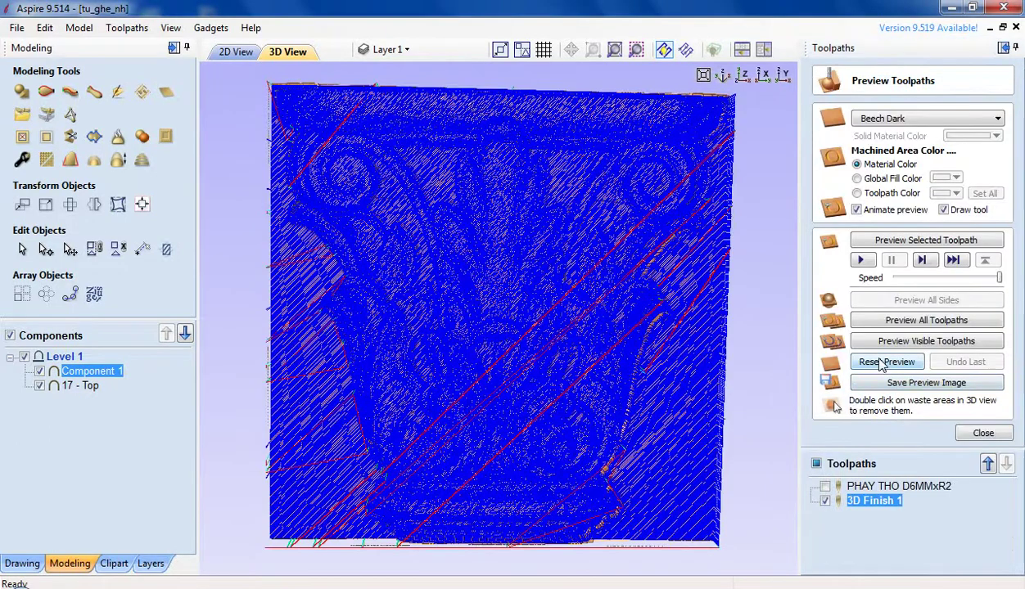
- Simulate the finishing toolpath and inspect the carved capital's details and edges from different angles
{"action": "left_click", "coordinate": [860, 259]}
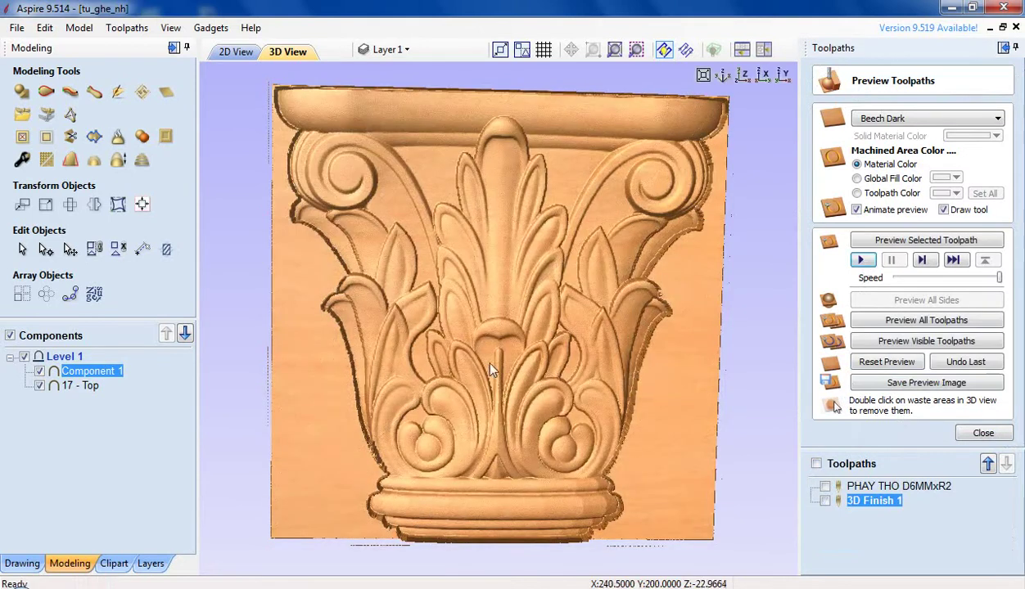
{"action": "left_click_drag", "start_coordinate": [479, 355], "coordinate": [676, 344]}
{"action": "left_click_drag", "start_coordinate": [607, 302], "coordinate": [440, 327]}
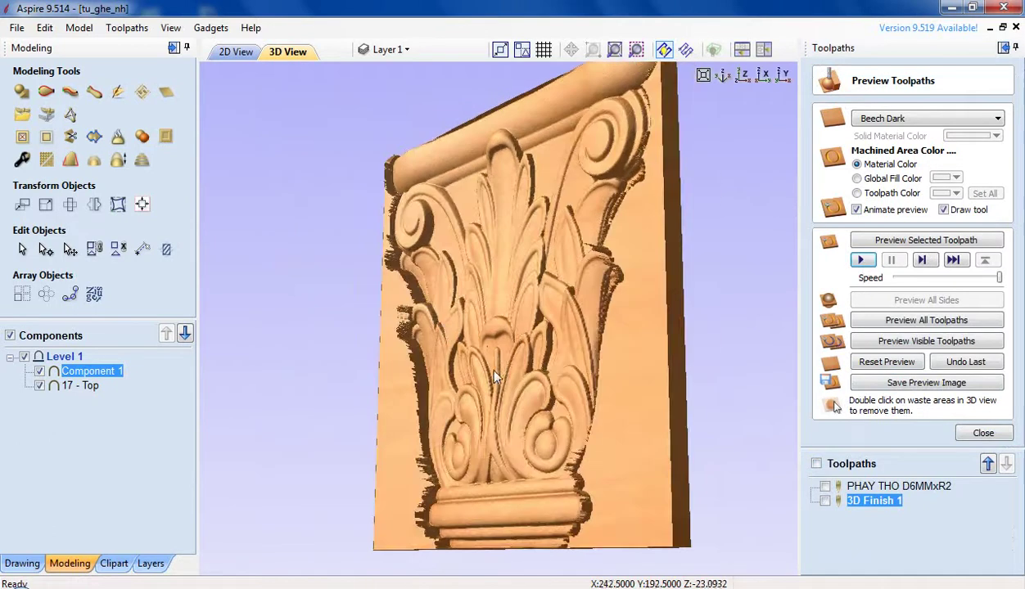
{"action": "scroll", "coordinate": [507, 366], "scroll_direction": "down", "scroll_amount": 2}
{"action": "left_click_drag", "start_coordinate": [530, 361], "coordinate": [708, 350]}
{"action": "left_click_drag", "start_coordinate": [418, 354], "coordinate": [544, 334]}
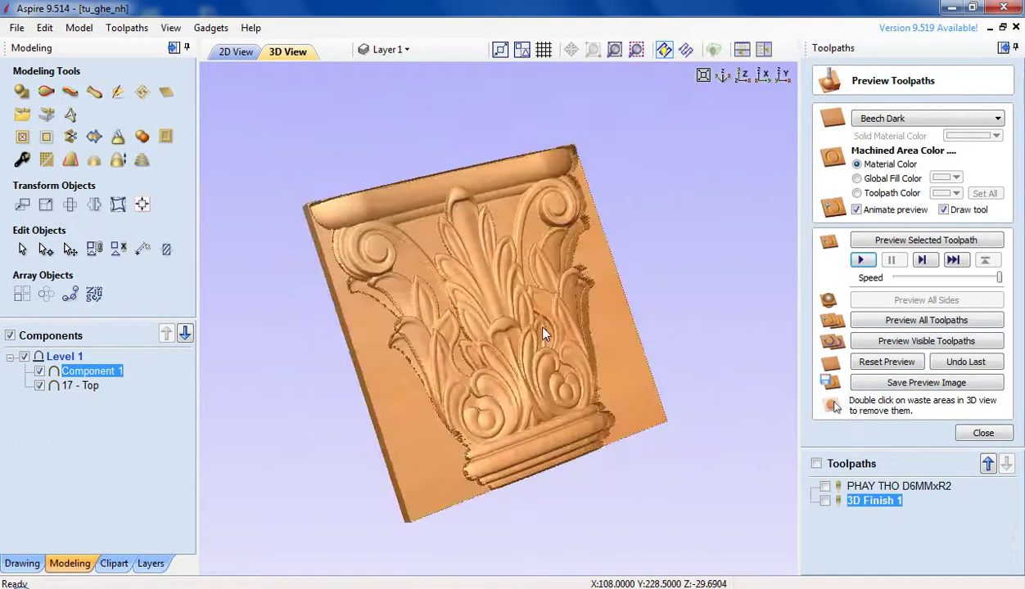
{"action": "scroll", "coordinate": [532, 347], "scroll_direction": "up", "scroll_amount": 1}
{"action": "scroll", "coordinate": [401, 389], "scroll_direction": "up", "scroll_amount": 3}
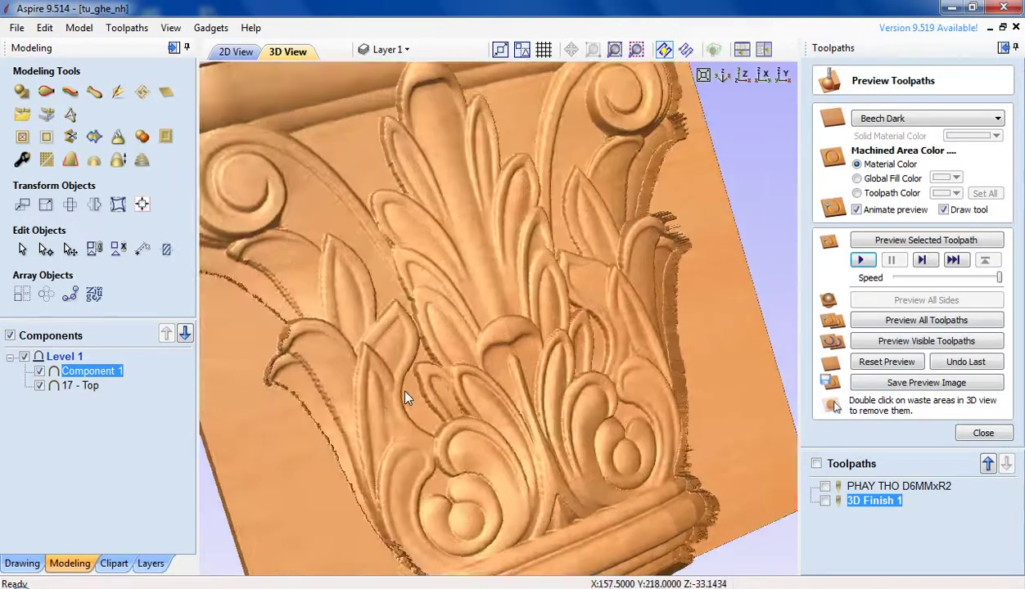
{"action": "left_click_drag", "start_coordinate": [319, 402], "coordinate": [418, 382]}
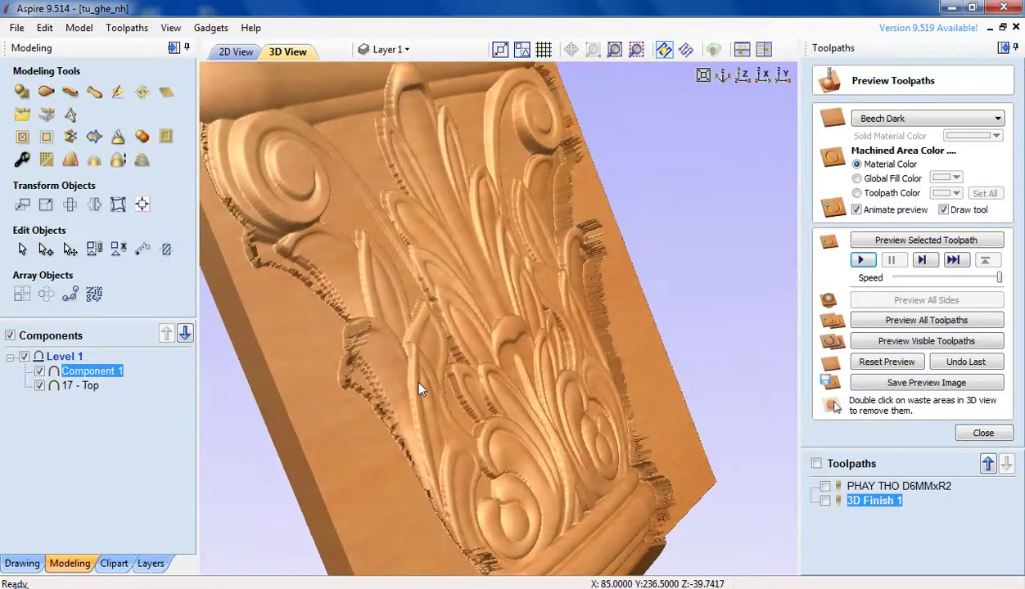
{"action": "mouse_move", "coordinate": [479, 366]}
{"action": "left_mouse_down"}
{"action": "mouse_move", "coordinate": [485, 373]}
{"action": "mouse_move", "coordinate": [469, 377]}
{"action": "left_mouse_up"}
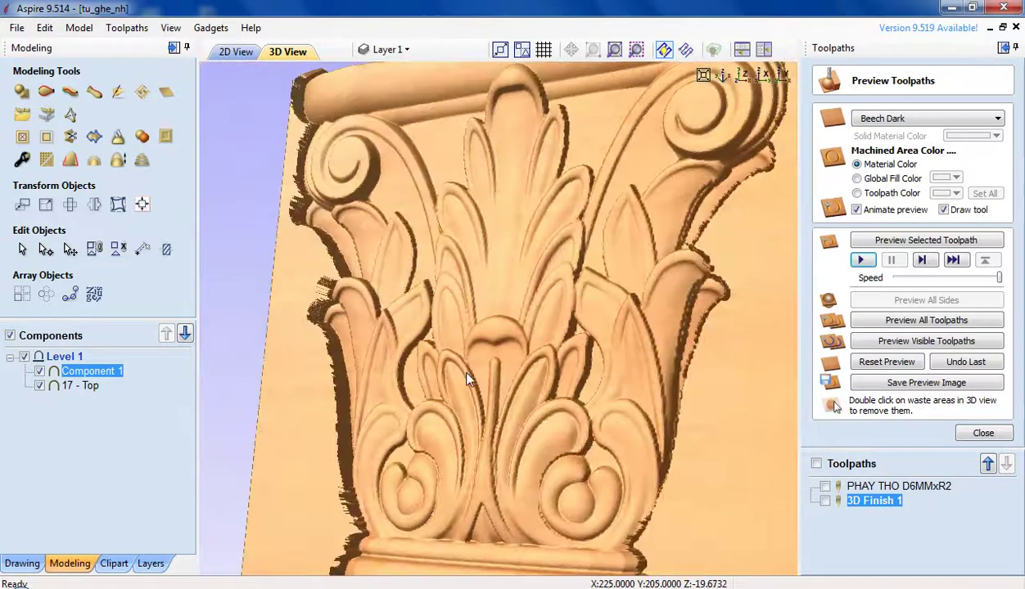
{"action": "scroll", "coordinate": [489, 403], "scroll_direction": "down", "scroll_amount": 4}
{"action": "left_click_drag", "start_coordinate": [524, 407], "coordinate": [618, 418]}
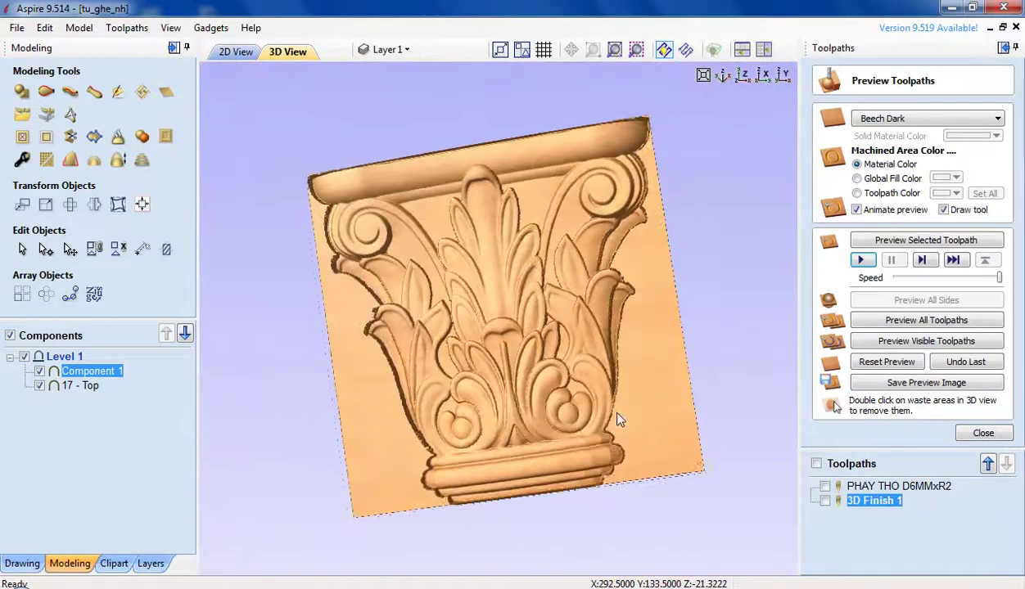
{"action": "left_click_drag", "start_coordinate": [474, 254], "coordinate": [502, 225]}
{"action": "left_click_drag", "start_coordinate": [423, 332], "coordinate": [442, 311]}
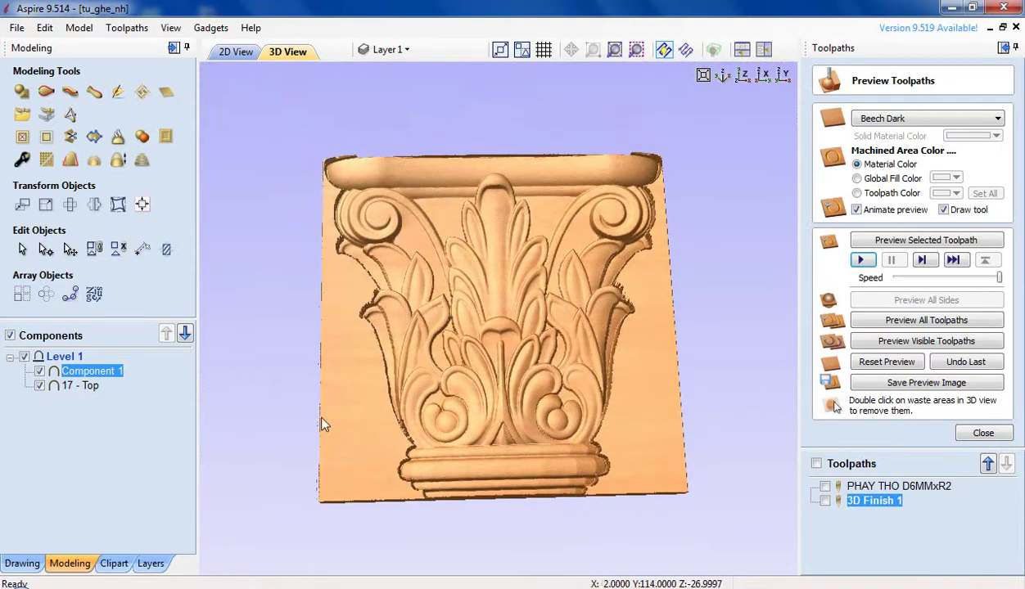
{"action": "left_click_drag", "start_coordinate": [337, 381], "coordinate": [336, 385]}
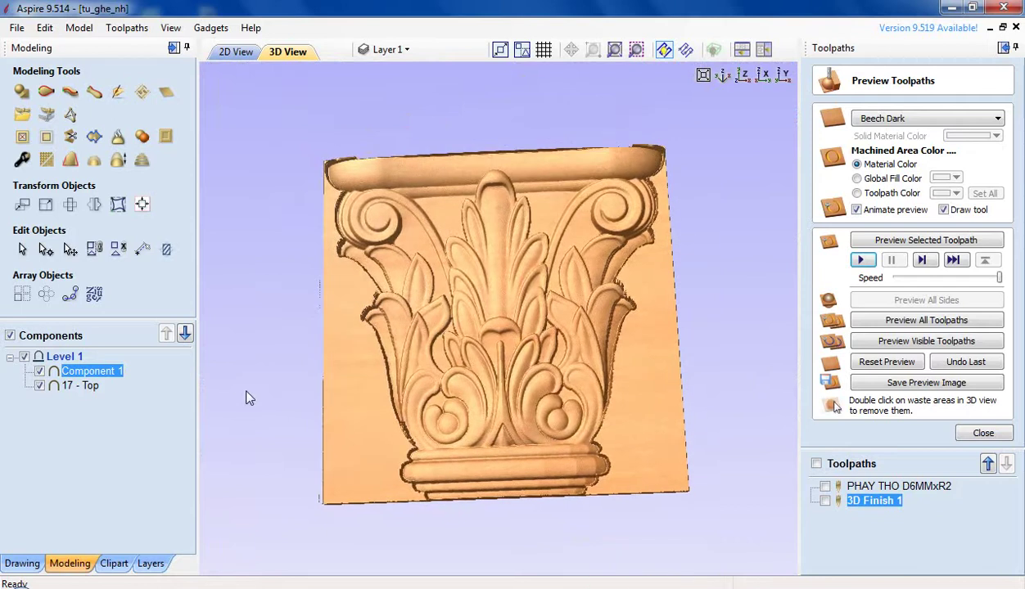
- Ungroup the boundary vectors in the 2D view, leaving only the capital's outline selected without the surrounding square
{"action": "left_click", "coordinate": [229, 54]}
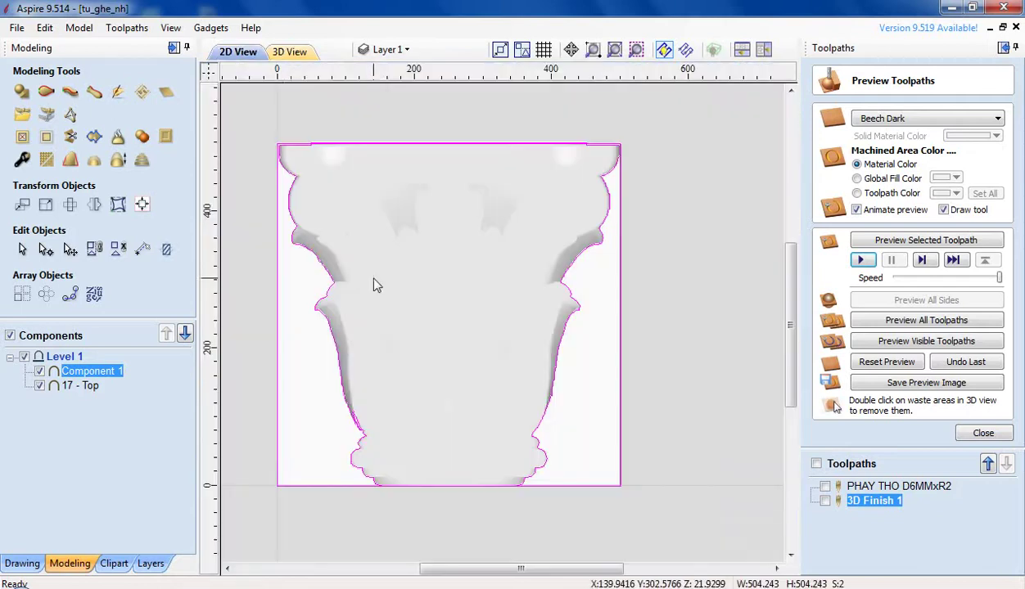
{"action": "left_click", "coordinate": [641, 417]}
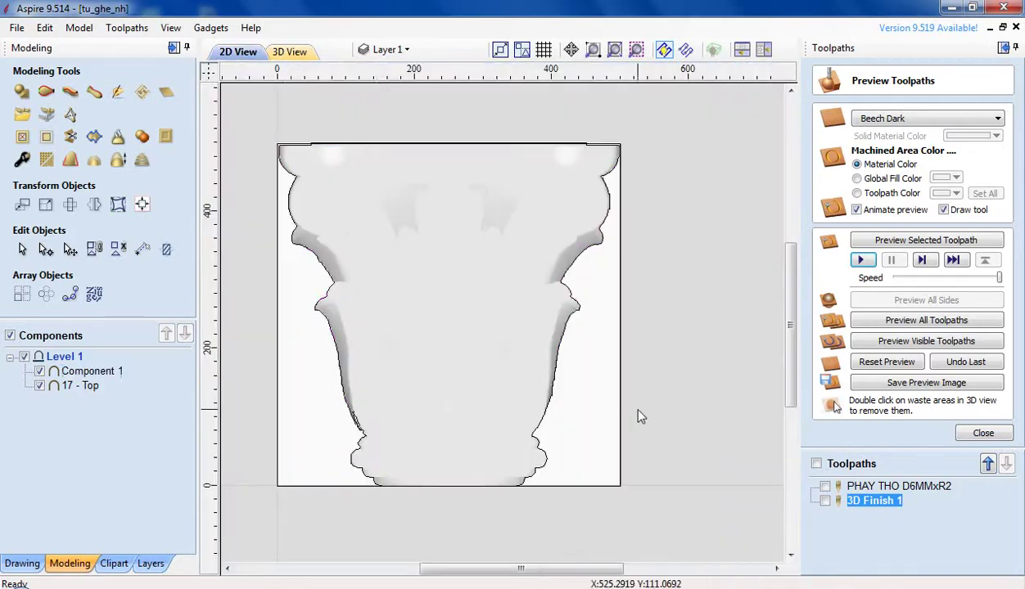
{"action": "left_click", "coordinate": [571, 296]}
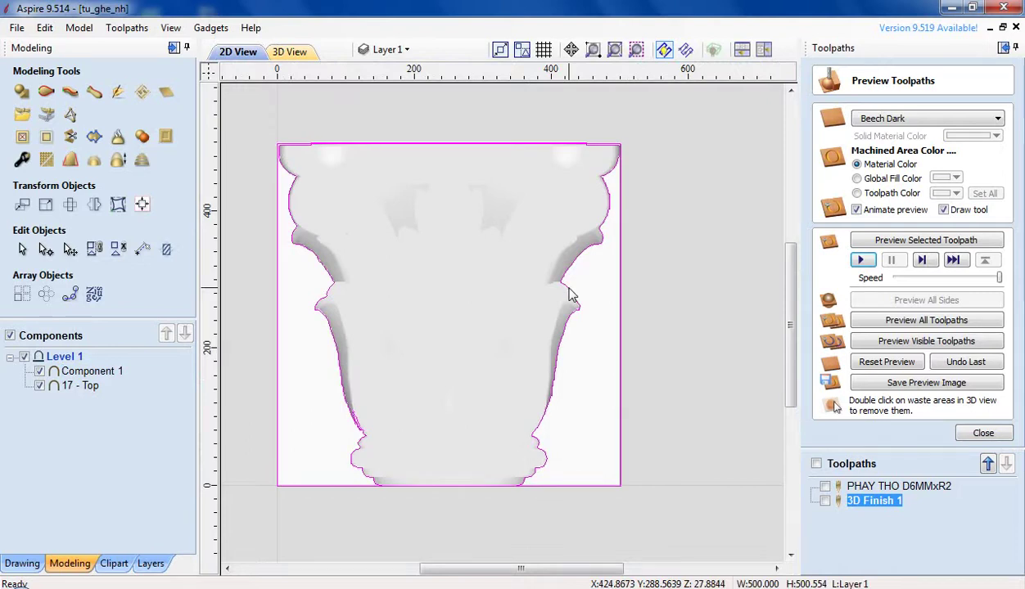
{"action": "key", "text": "u"}
{"action": "left_click", "coordinate": [655, 329]}
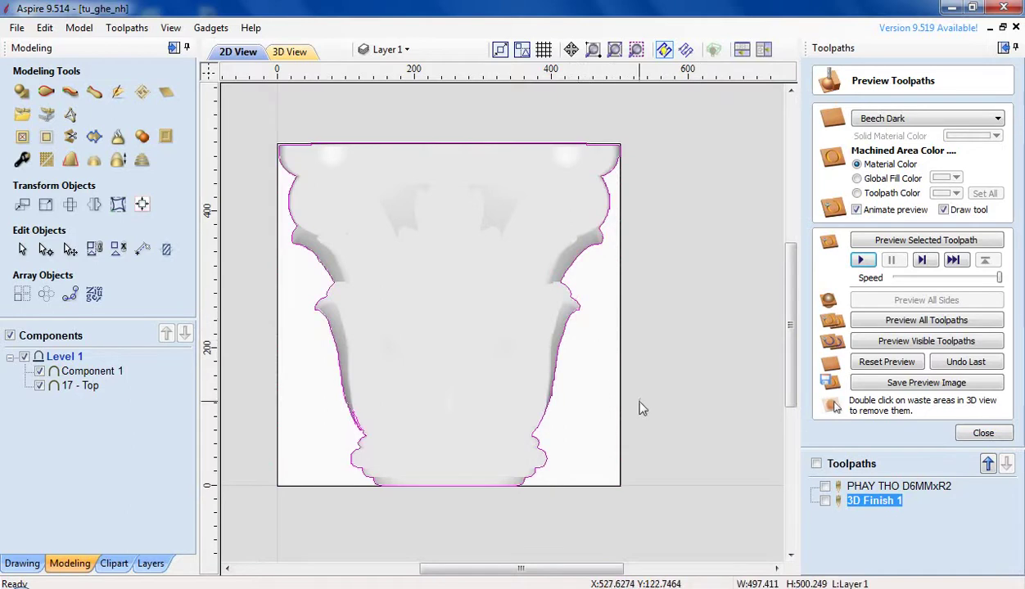
- Rename the 3D finishing toolpath as PHAY TINH D4MMxR1 and close the toolpath preview
{"action": "right_click", "coordinate": [868, 502]}
{"action": "left_click", "coordinate": [915, 407]}
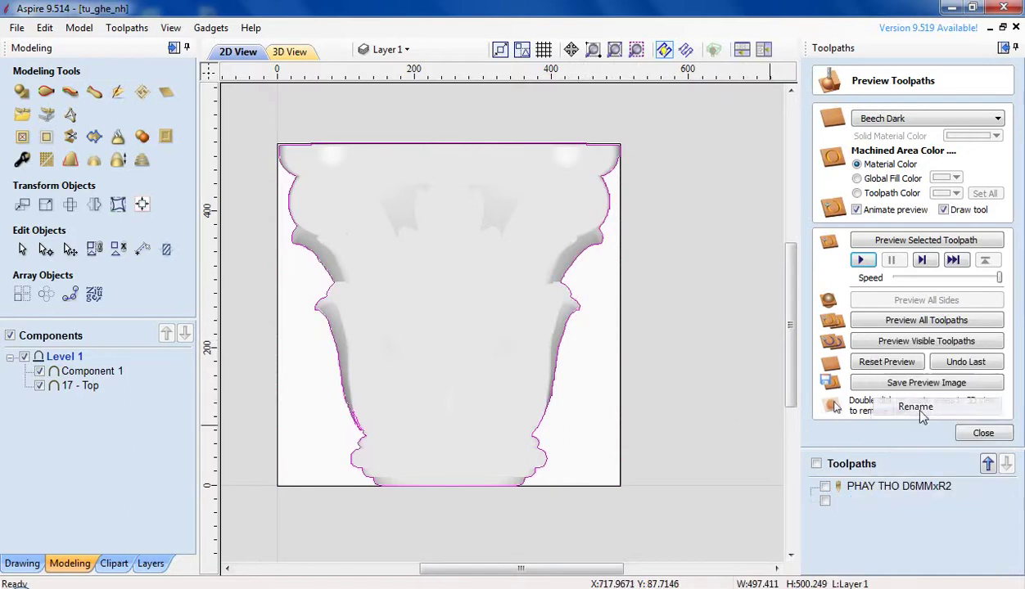
{"action": "type", "text": "PH"}
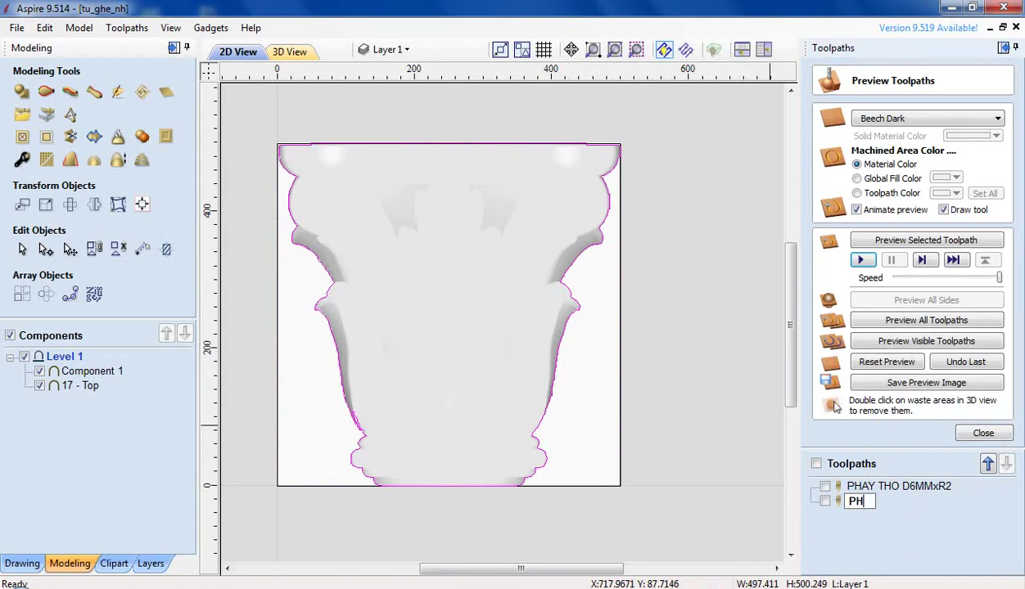
{"action": "type", "text": "AY TINH"}
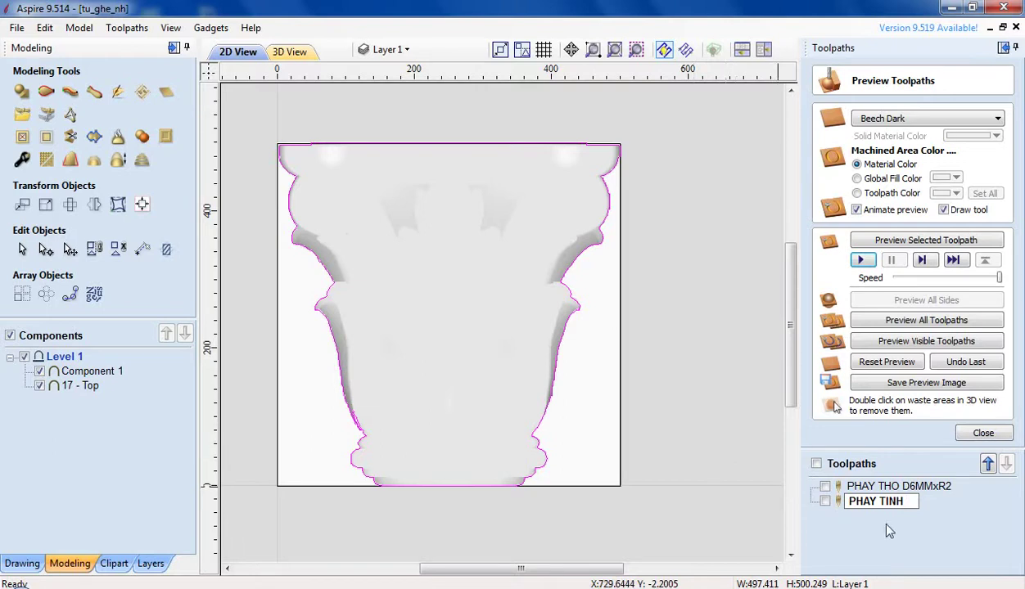
{"action": "type", "text": "D"}
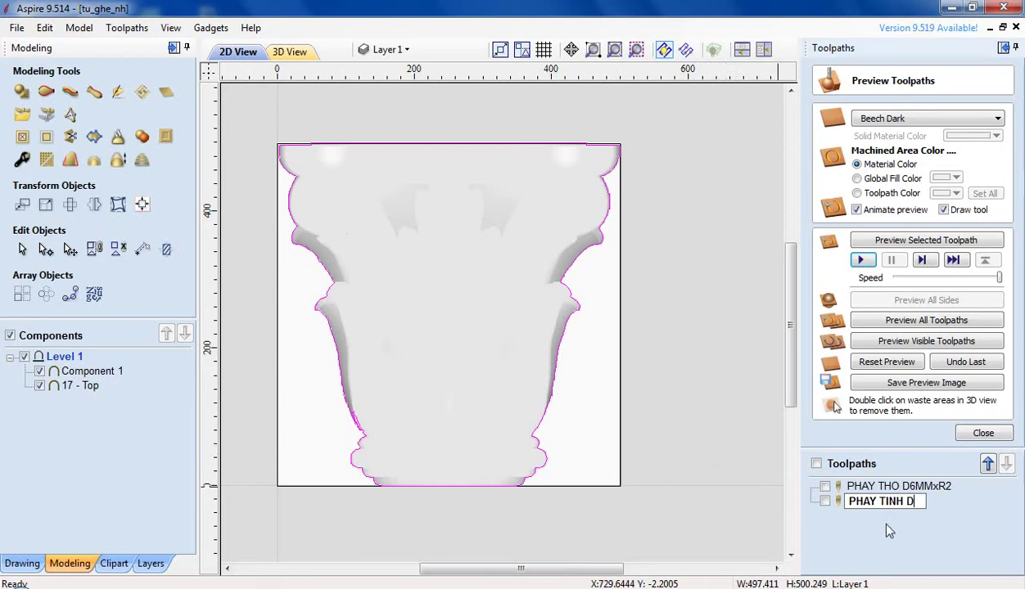
{"action": "type", "text": "4MMx"}
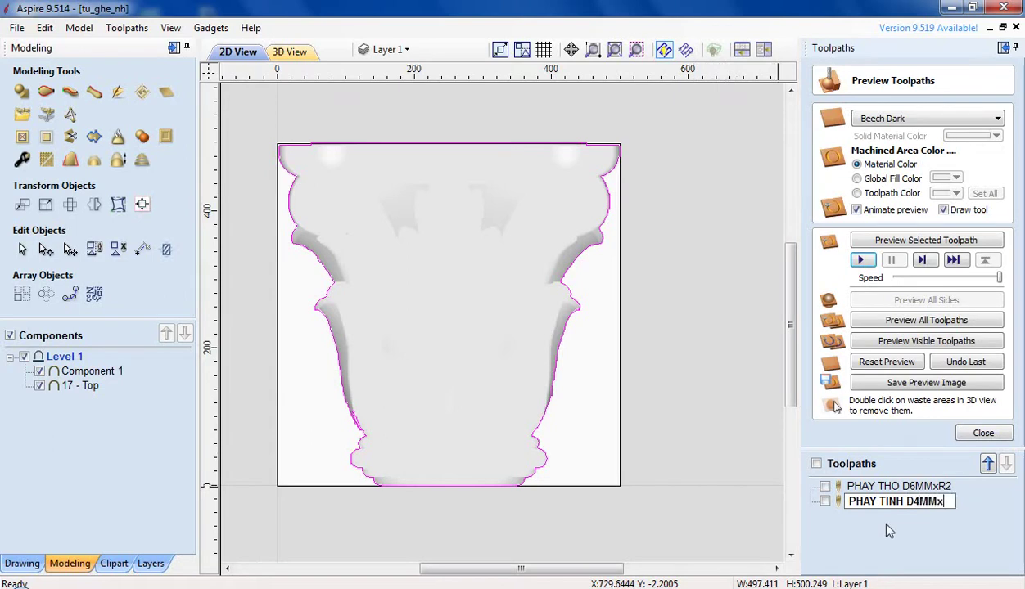
{"action": "type", "text": "R1"}
{"action": "left_click", "coordinate": [943, 537]}
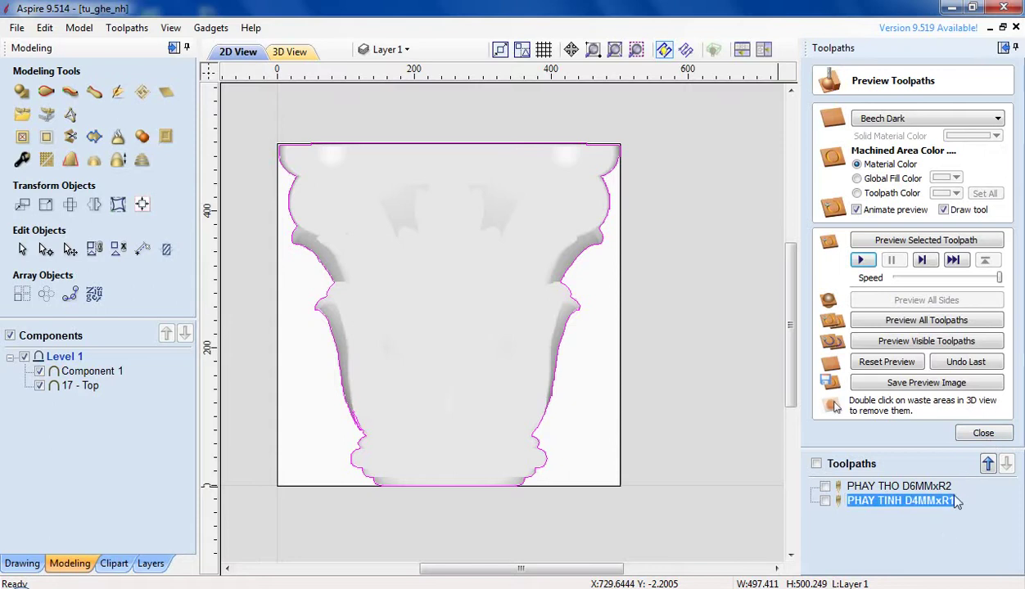
{"action": "left_click", "coordinate": [979, 434]}
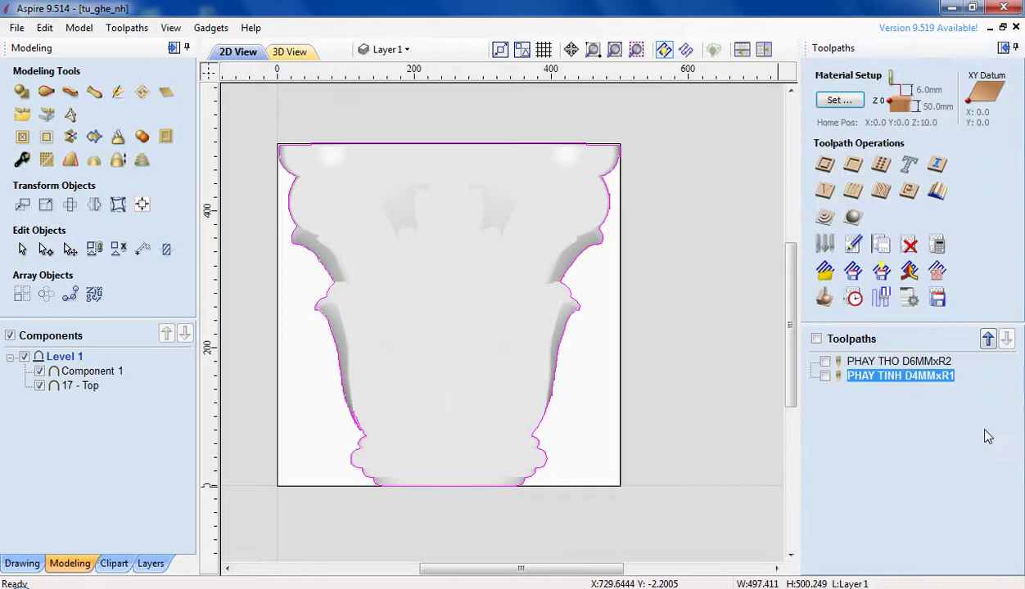
- Set up a 2D profile toolpath outside the capital's outline with a 50 mm cut depth and the End Mill (3.17 mm)
{"action": "left_click", "coordinate": [831, 170]}
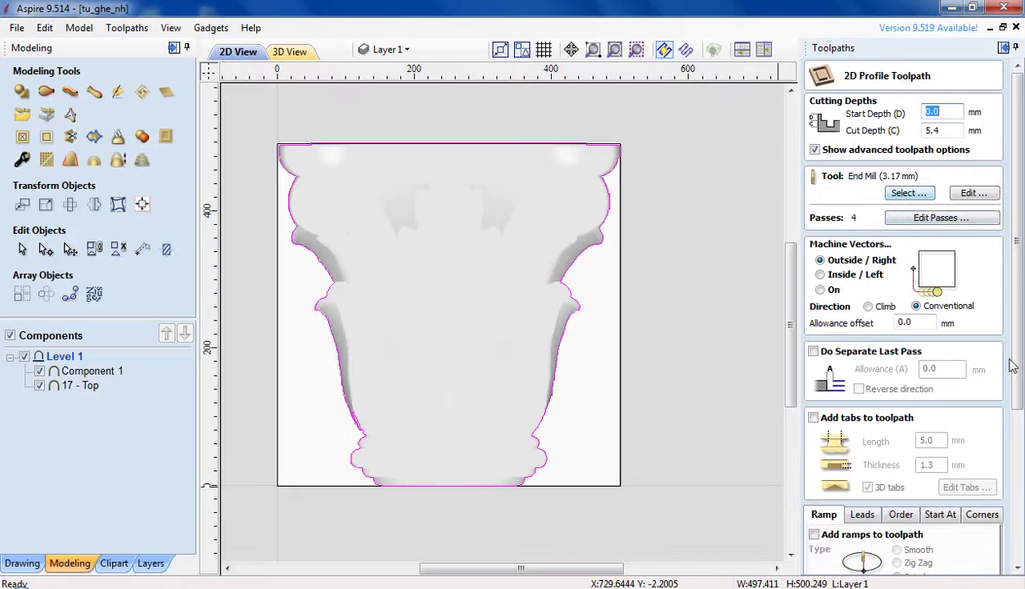
{"action": "left_click", "coordinate": [1020, 491]}
{"action": "left_click_drag", "start_coordinate": [1019, 516], "coordinate": [1010, 366]}
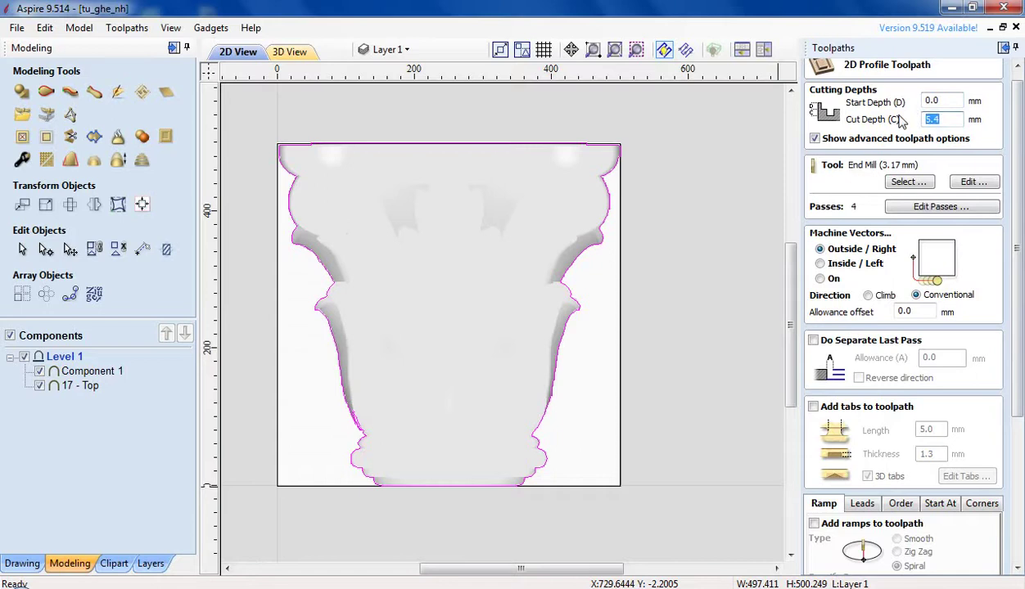
{"action": "type", "text": "50"}
{"action": "left_click", "coordinate": [915, 183]}
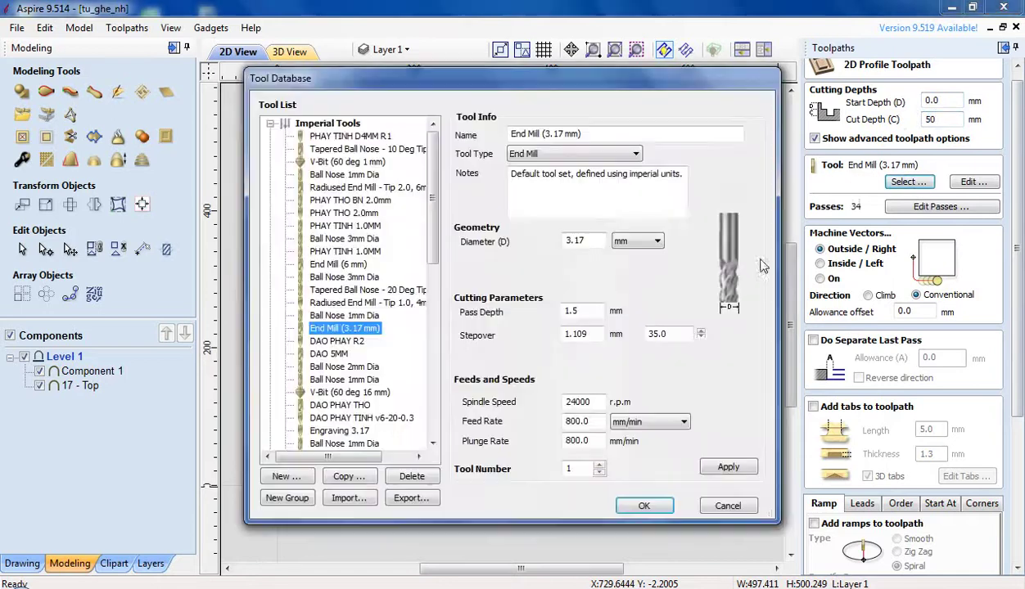
{"action": "left_click", "coordinate": [727, 468]}
{"action": "left_click", "coordinate": [644, 506]}
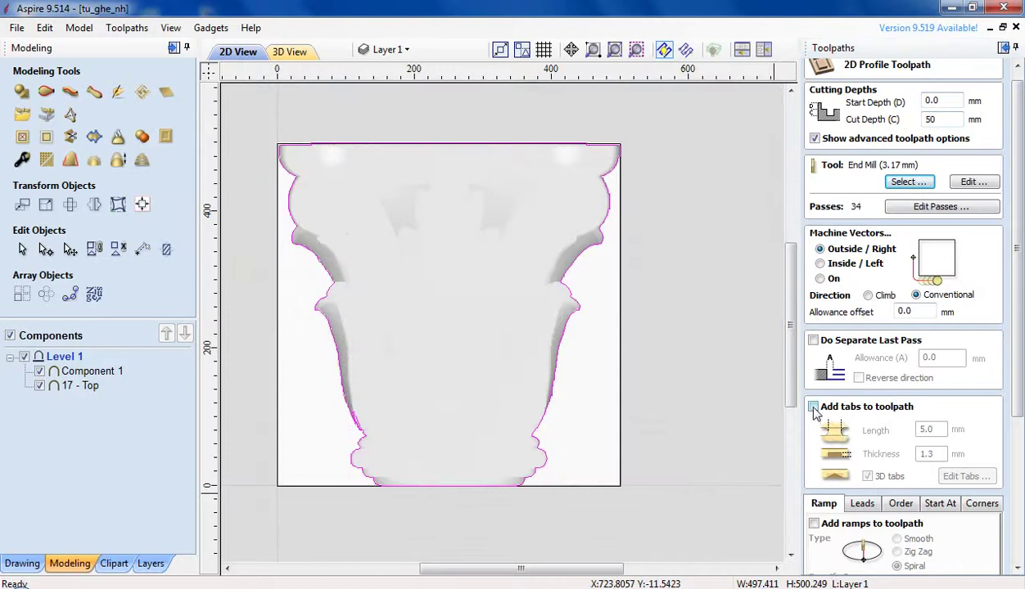
- Enable tabs on the profile toolpath and place four on the capital's outline, one upper and one lower on each side
{"action": "left_click", "coordinate": [814, 408]}
{"action": "left_click", "coordinate": [967, 476]}
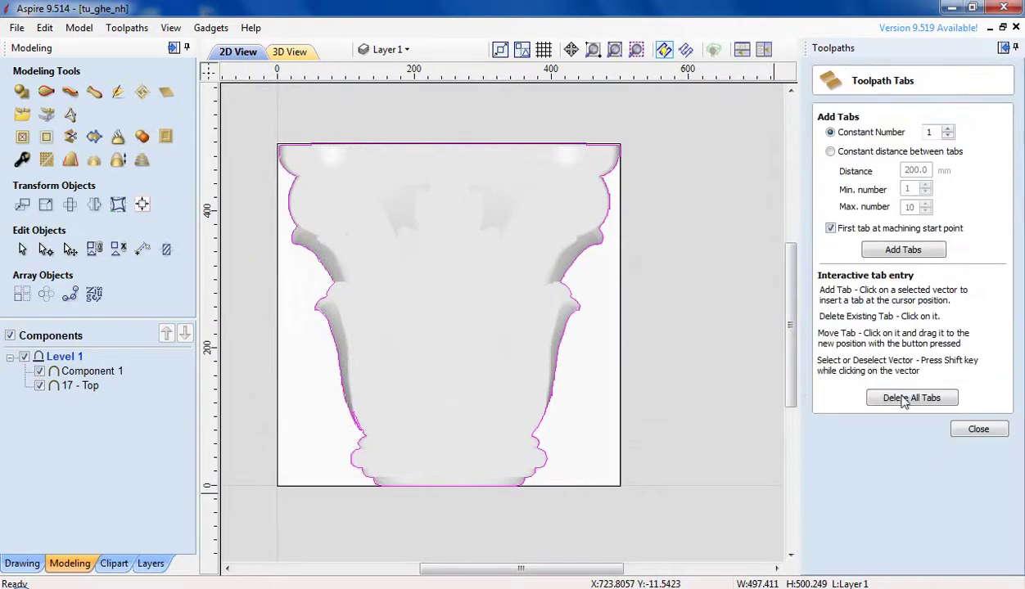
{"action": "left_click", "coordinate": [288, 193]}
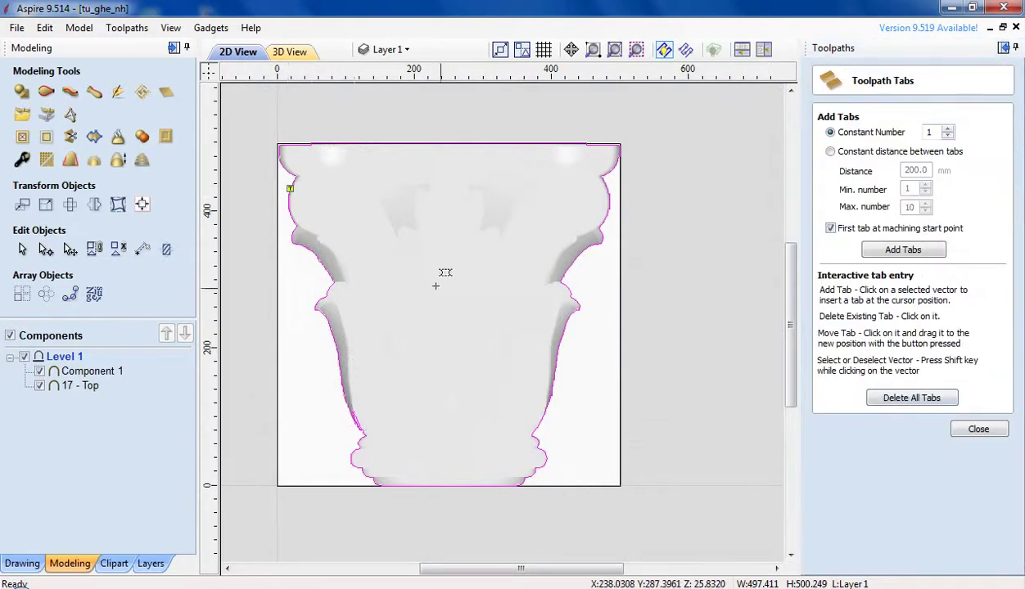
{"action": "left_click", "coordinate": [609, 206]}
{"action": "left_click", "coordinate": [545, 417]}
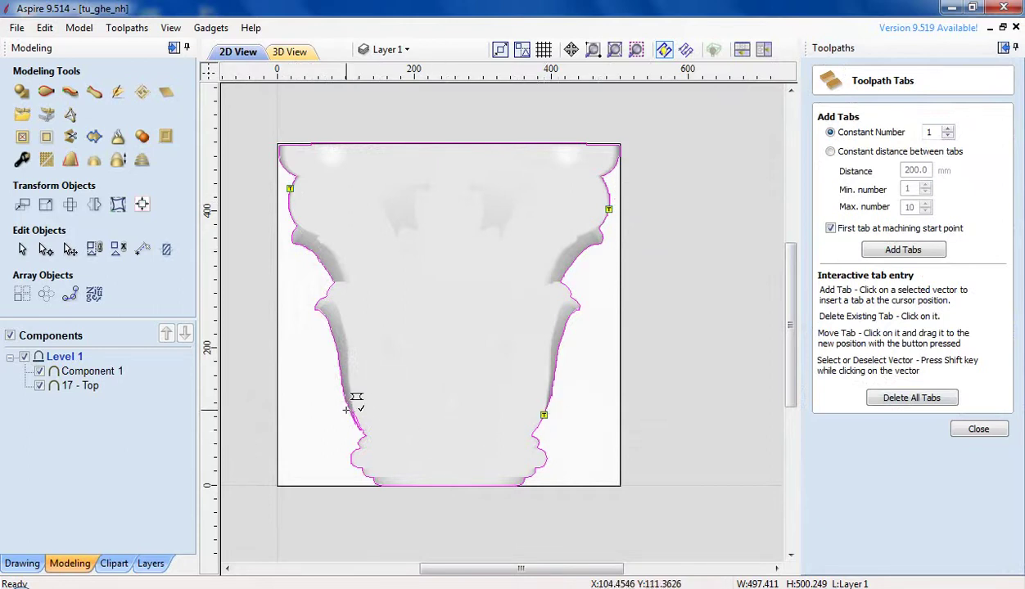
{"action": "left_click", "coordinate": [355, 452]}
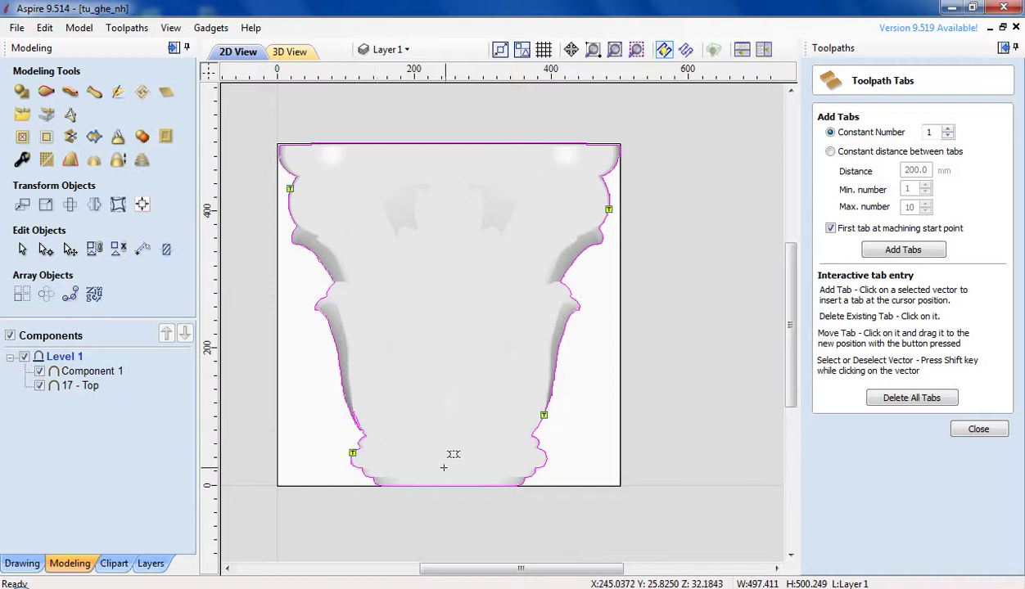
{"action": "left_click", "coordinate": [978, 429]}
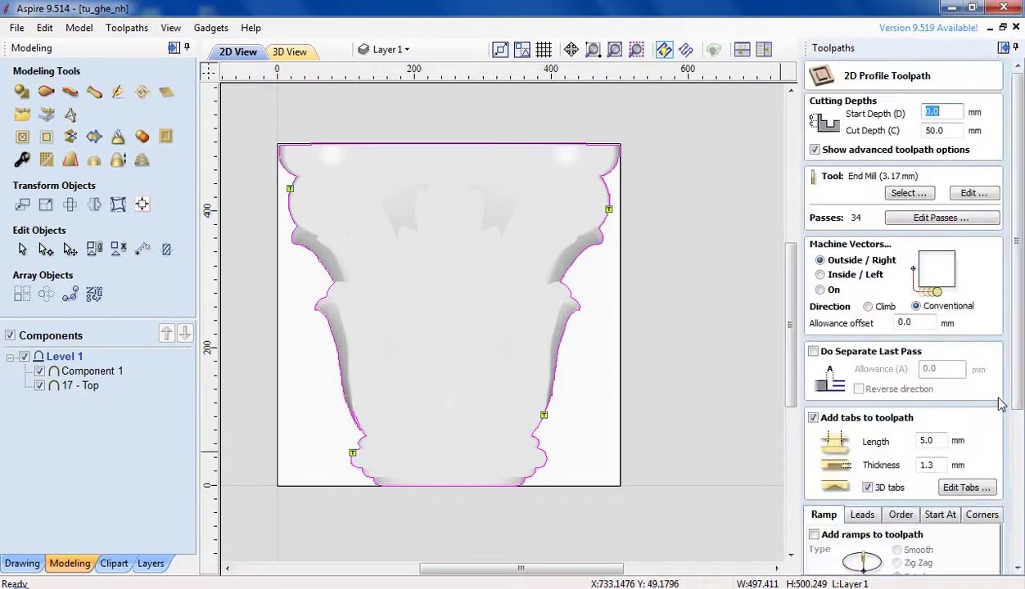
- Calculate the profile toolpath and rename it as CUT D3.17
{"action": "scroll", "coordinate": [999, 405], "scroll_direction": "down", "scroll_amount": 5}
{"action": "left_click", "coordinate": [832, 564]}
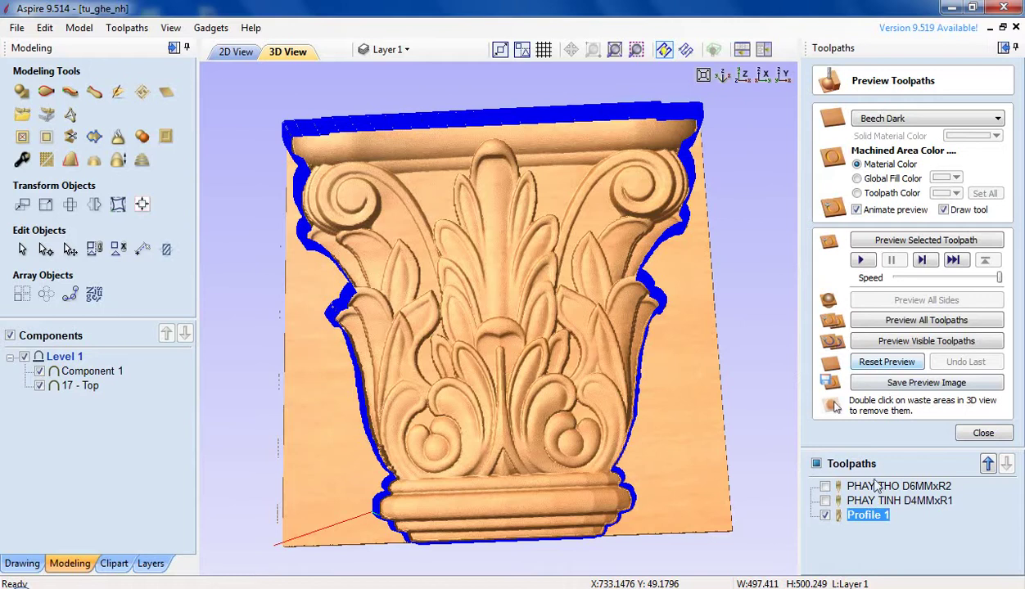
{"action": "right_click", "coordinate": [853, 513]}
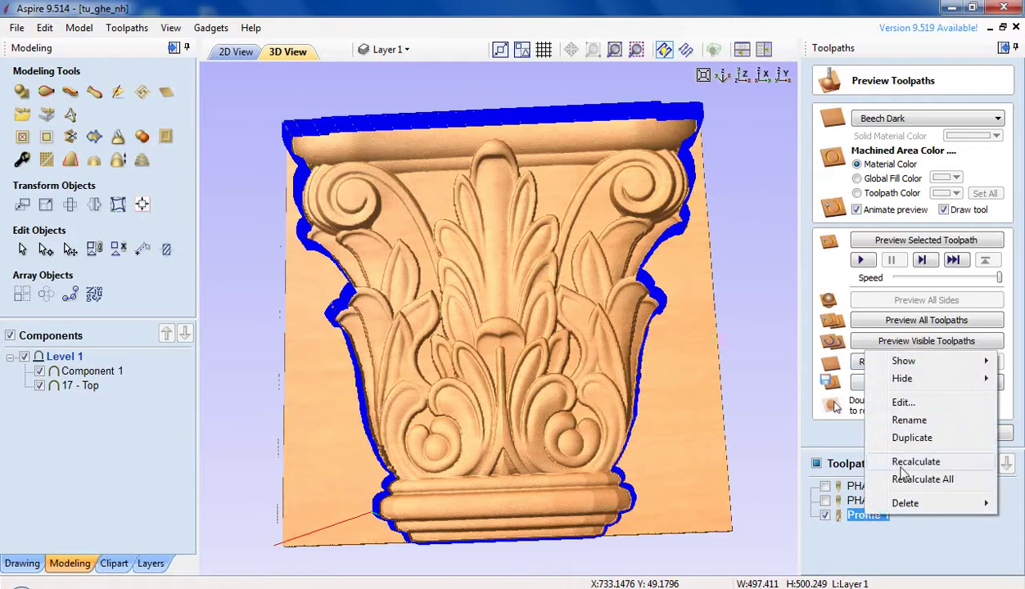
{"action": "left_click", "coordinate": [895, 421]}
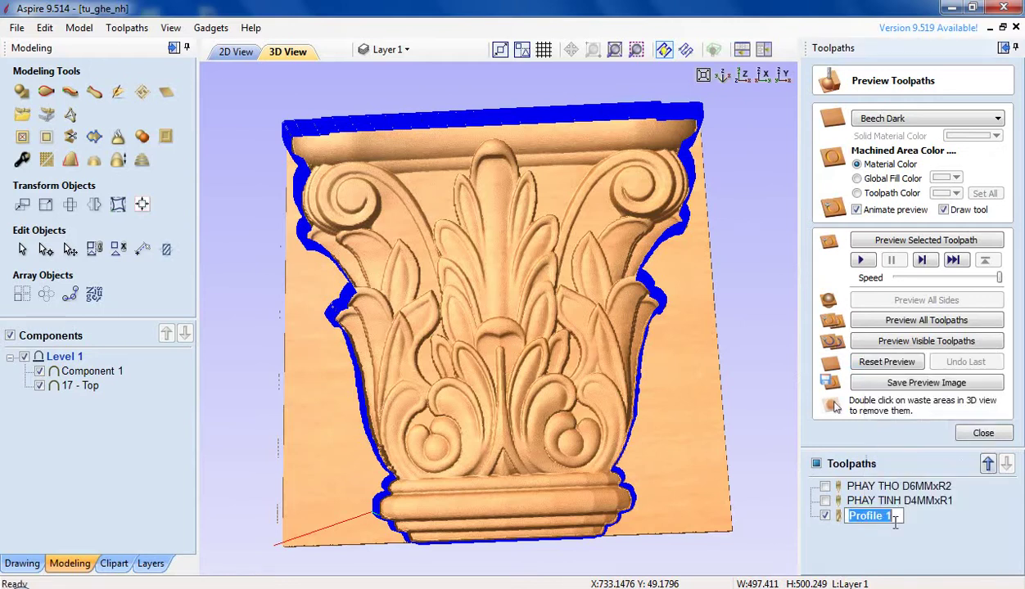
{"action": "type", "text": "CUT"}
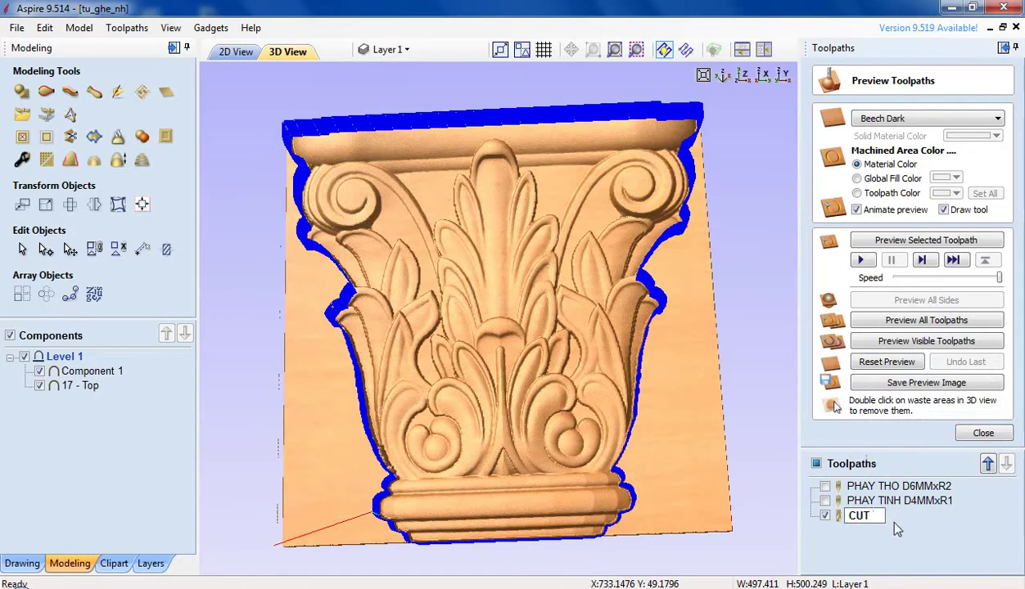
{"action": "type", "text": " D3.17"}
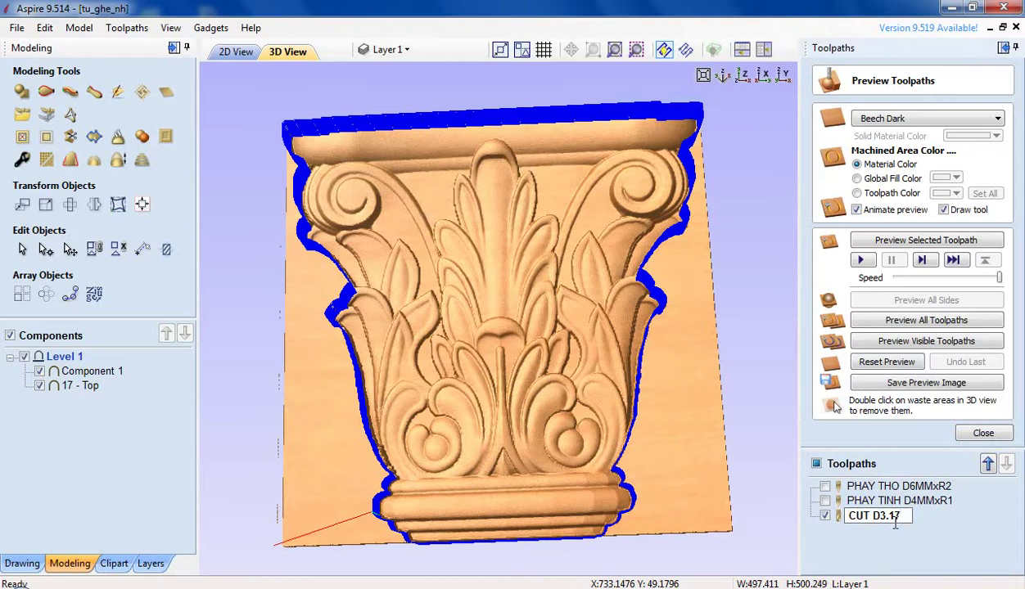
{"action": "key", "text": "Return"}
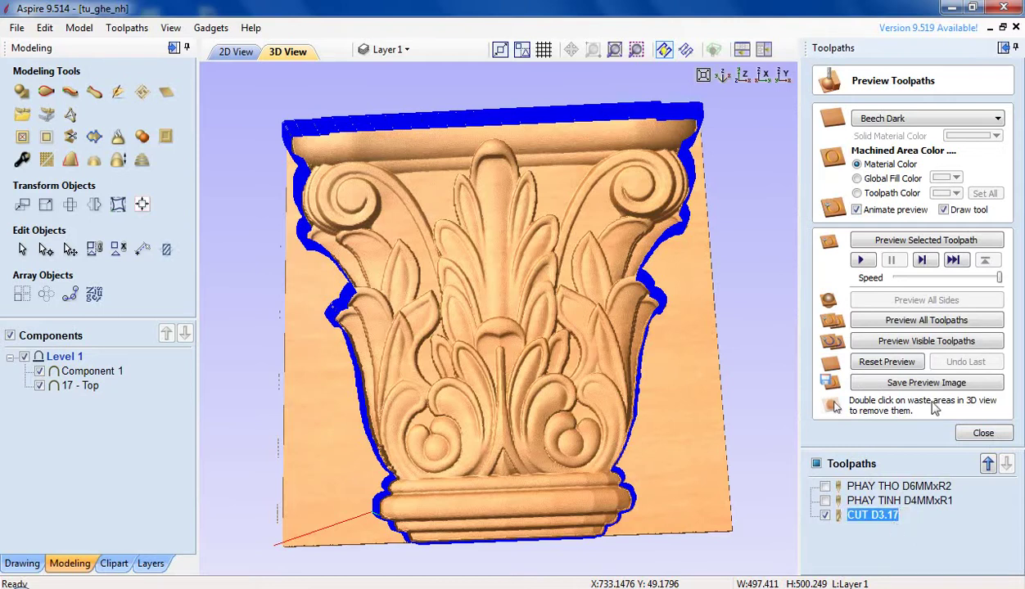
- Simulate the CUT D3.17 toolpath, preview all toolpaths, and inspect the cut-out capital from the front, back and at an angle
{"action": "left_click", "coordinate": [865, 260]}
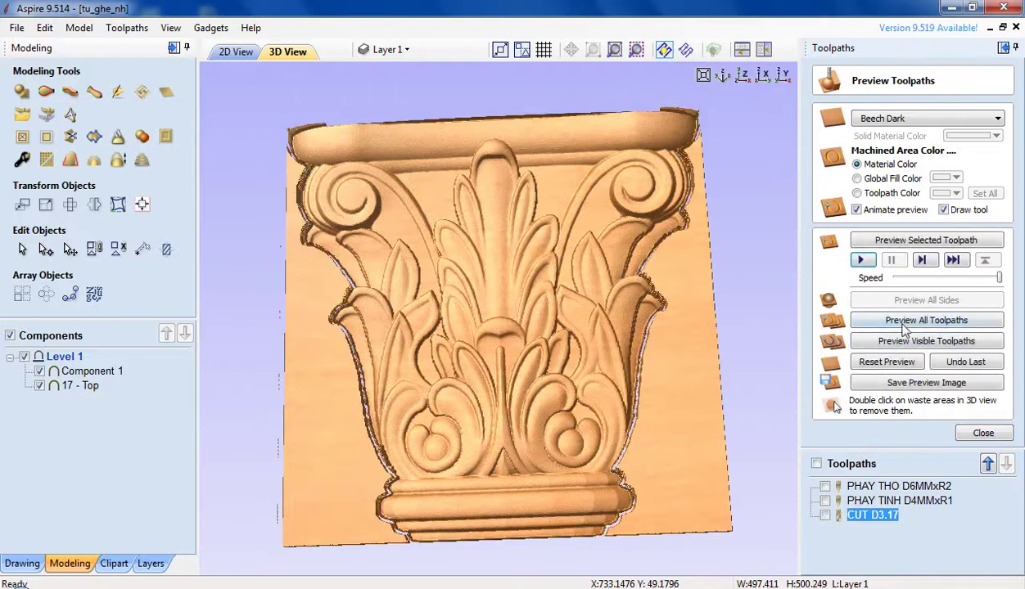
{"action": "left_click", "coordinate": [906, 322]}
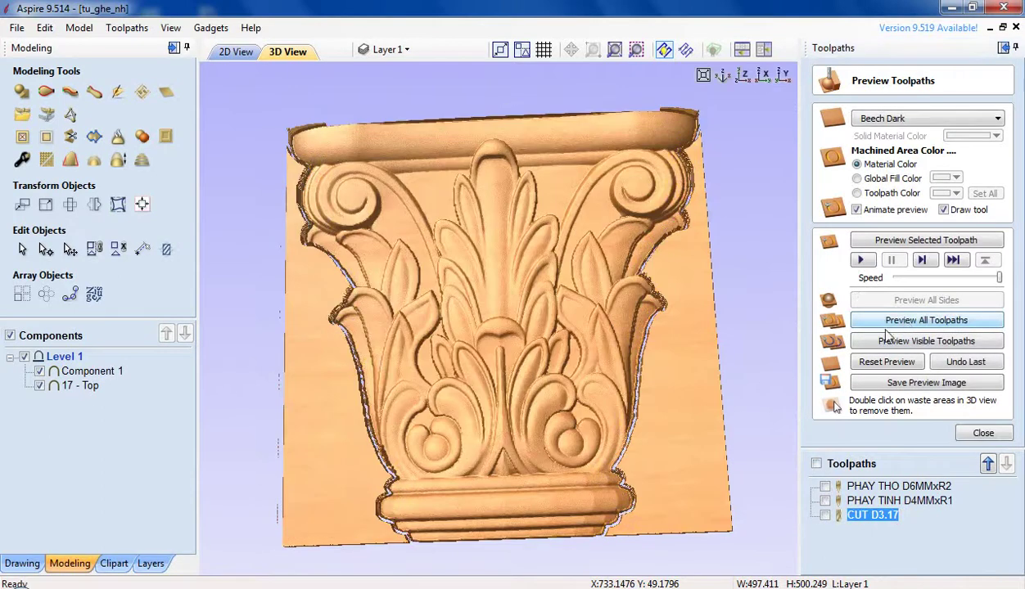
{"action": "left_click_drag", "start_coordinate": [588, 403], "coordinate": [628, 243]}
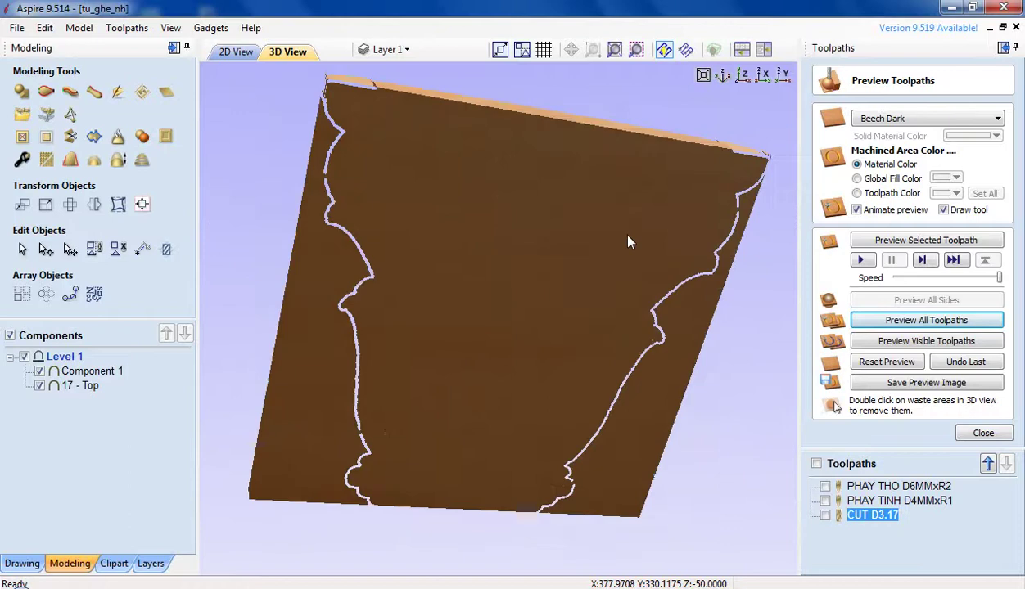
{"action": "left_click", "coordinate": [724, 77]}
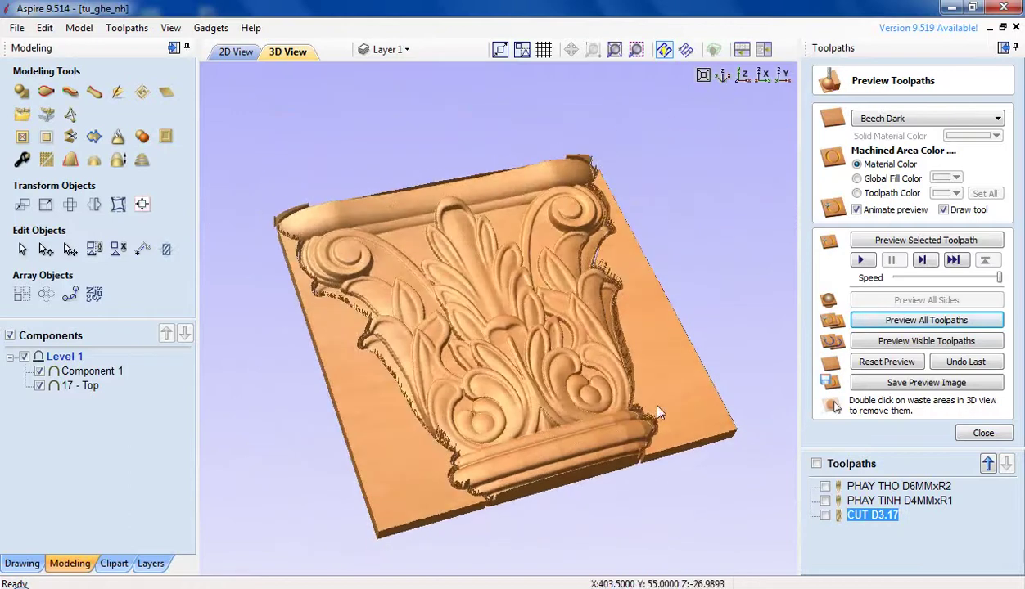
{"action": "scroll", "coordinate": [686, 420], "scroll_direction": "down", "scroll_amount": 2}
{"action": "scroll", "coordinate": [700, 419], "scroll_direction": "up", "scroll_amount": 1}
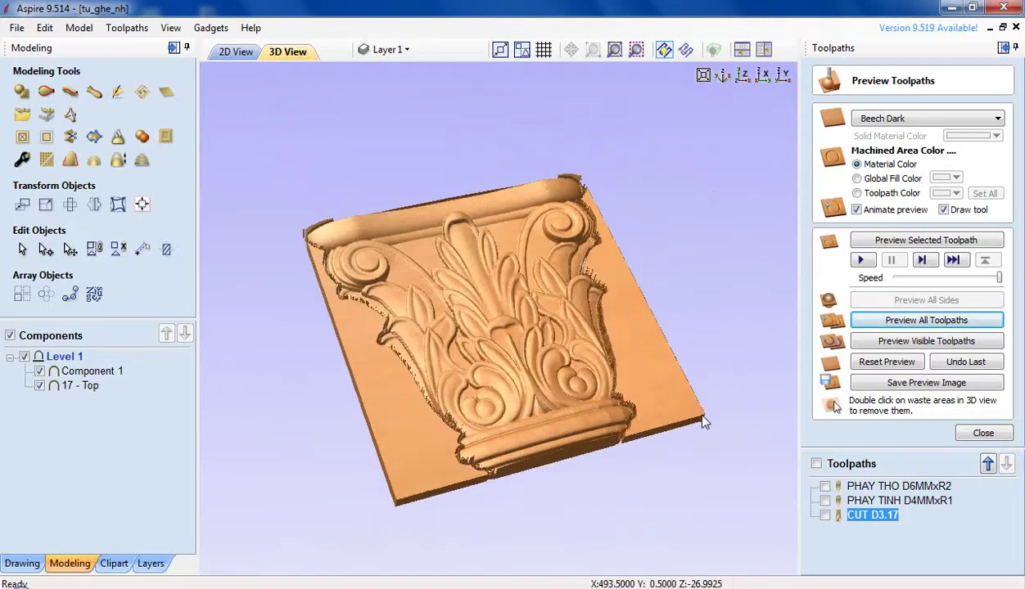
{"action": "left_click_drag", "start_coordinate": [702, 422], "coordinate": [583, 490]}
{"action": "left_click_drag", "start_coordinate": [528, 414], "coordinate": [561, 431]}
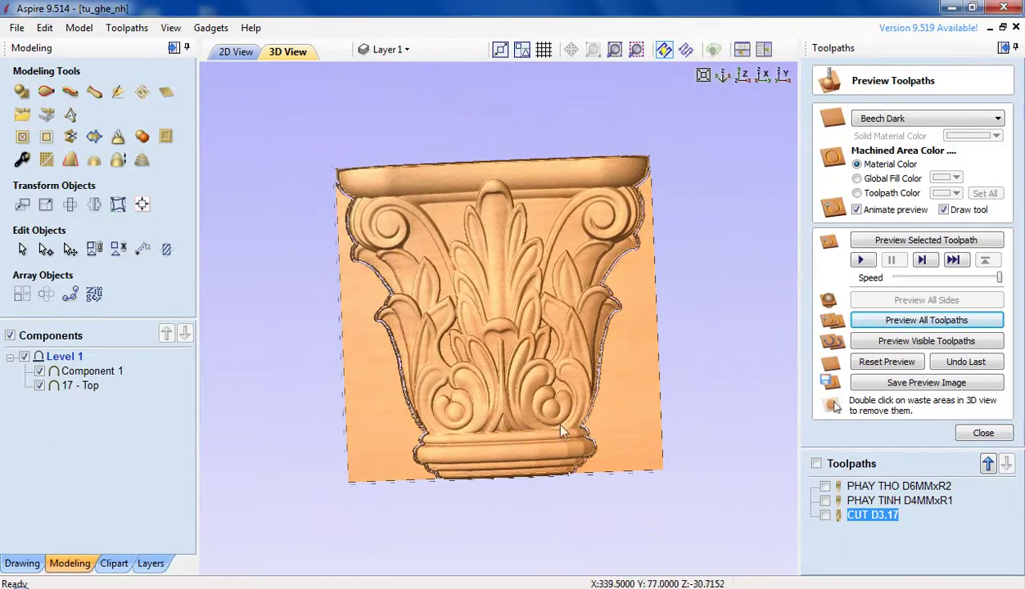
{"action": "left_click", "coordinate": [982, 434]}
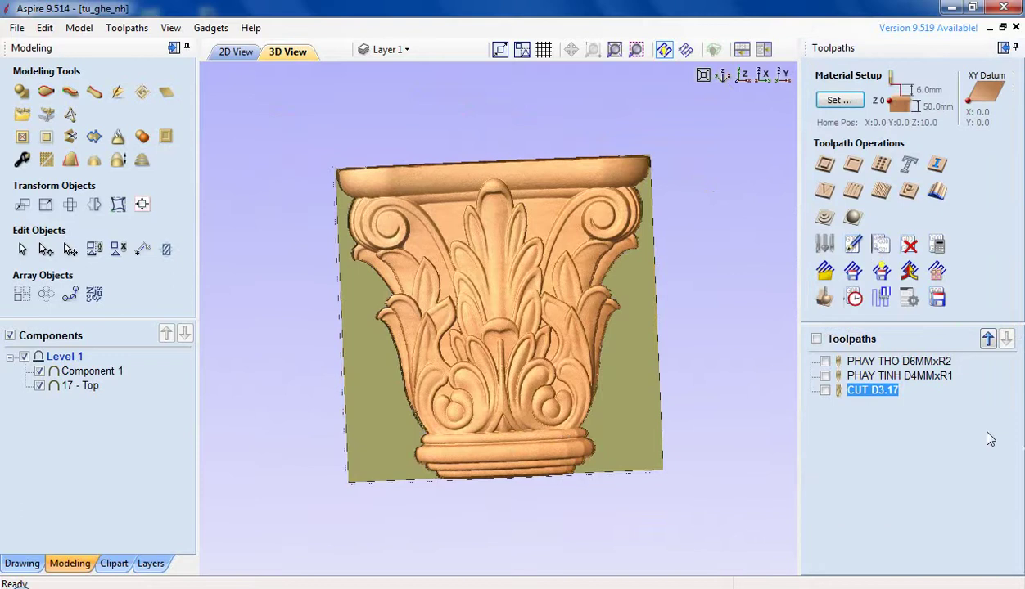
- Save the PHAY THO D6MMxR2 toolpath as a G Code (mm) .tap file in a new folder named PHAY TUA GHE on drive C
{"action": "left_click", "coordinate": [938, 301]}
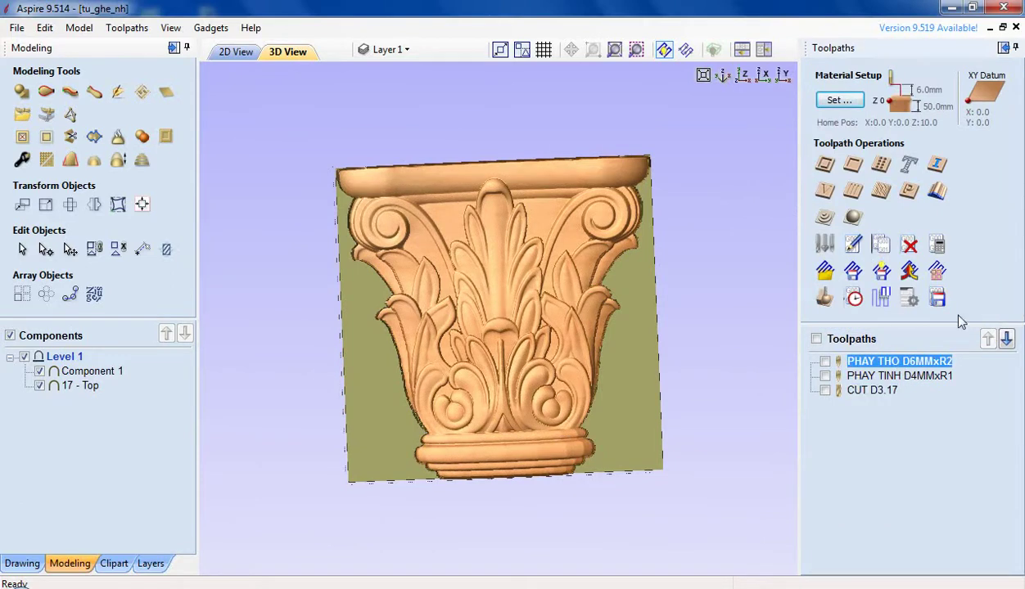
{"action": "left_click", "coordinate": [915, 411]}
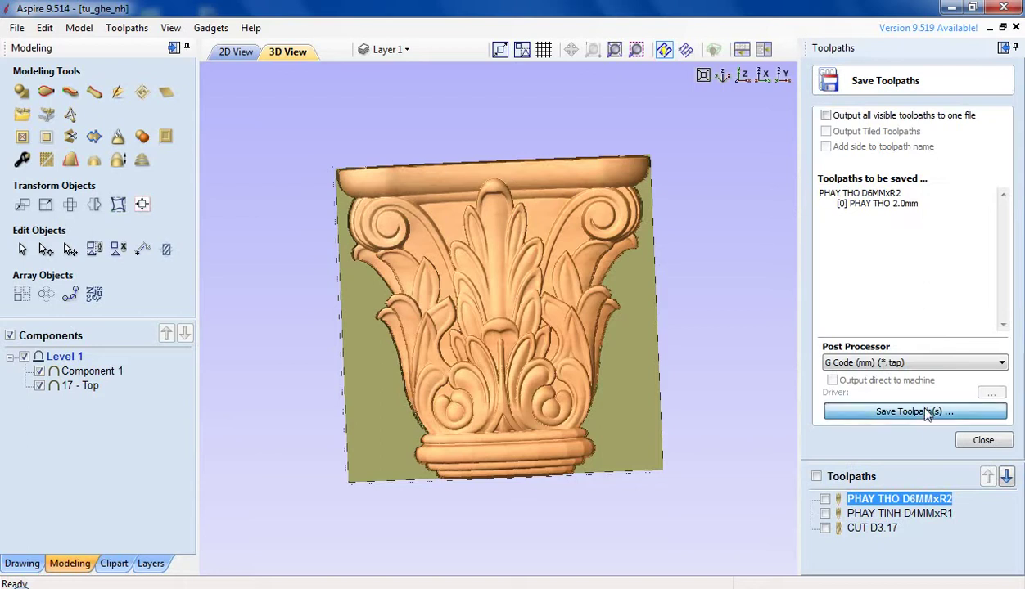
{"action": "left_click", "coordinate": [70, 294]}
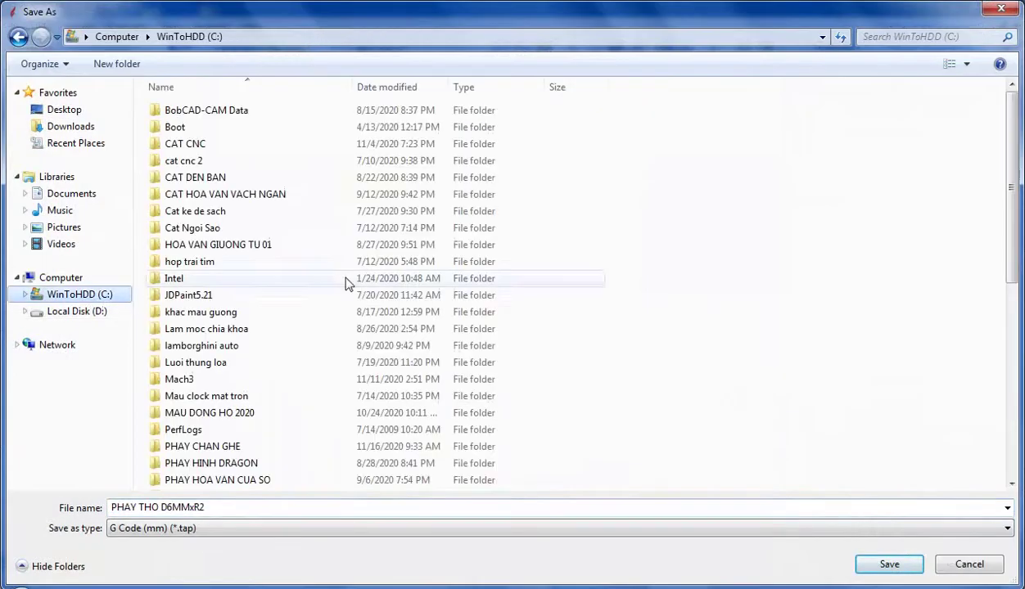
{"action": "right_click", "coordinate": [647, 190]}
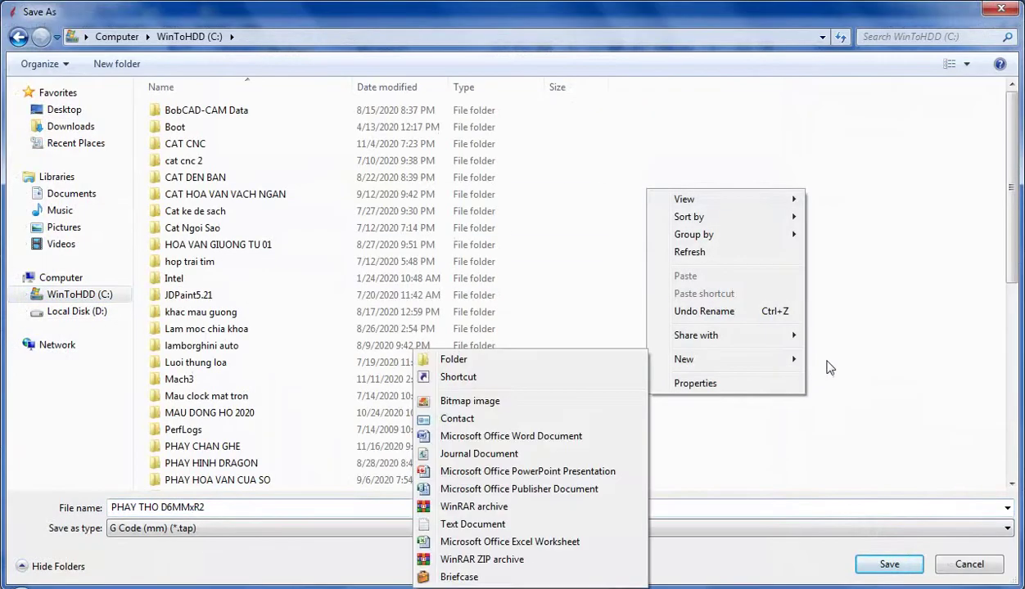
{"action": "mouse_move", "coordinate": [651, 369]}
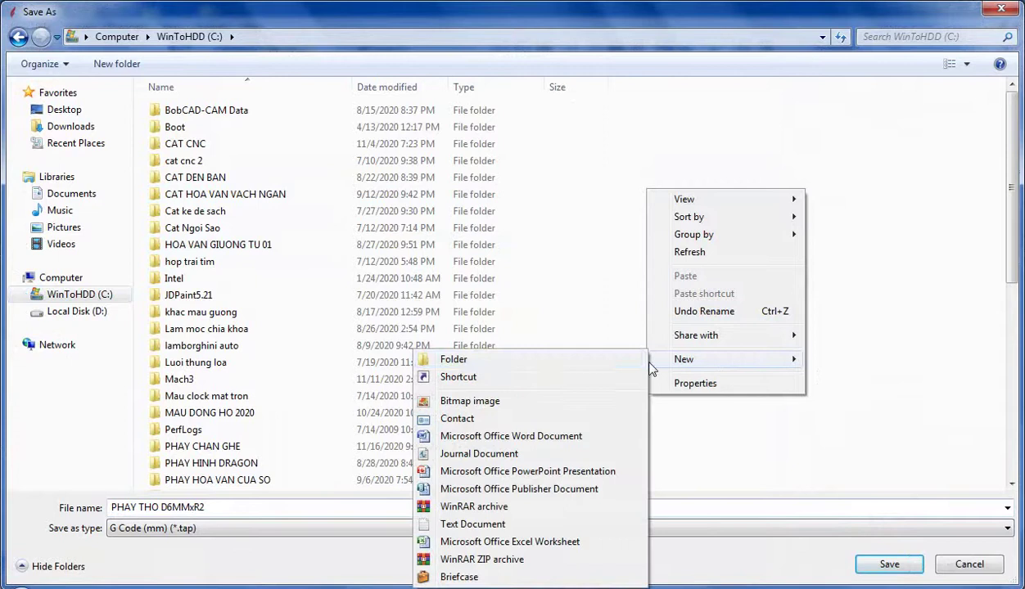
{"action": "left_click", "coordinate": [565, 360]}
{"action": "type", "text": "PHAY"}
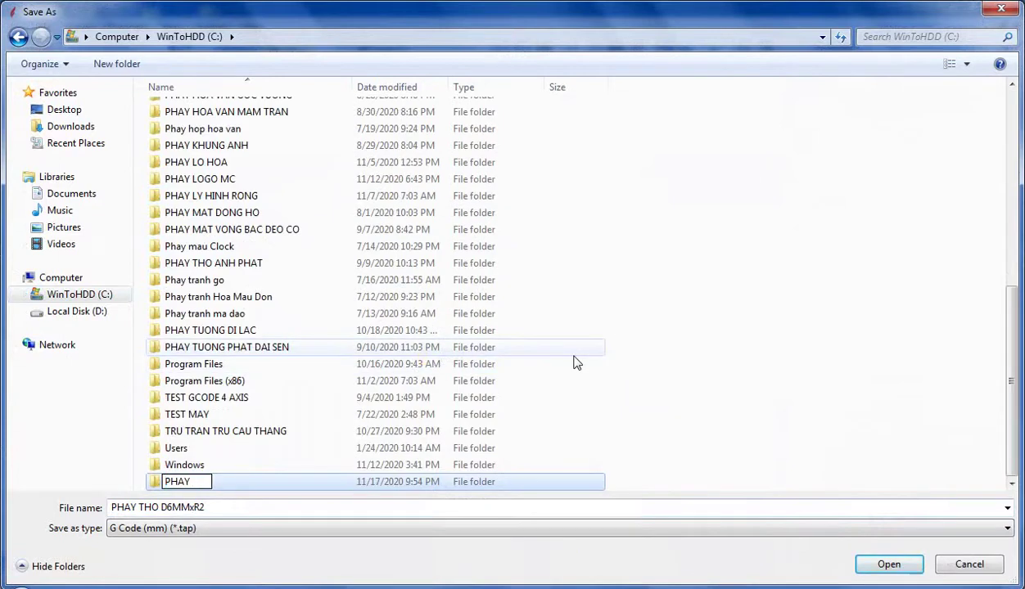
{"action": "type", "text": " TUA GHE"}
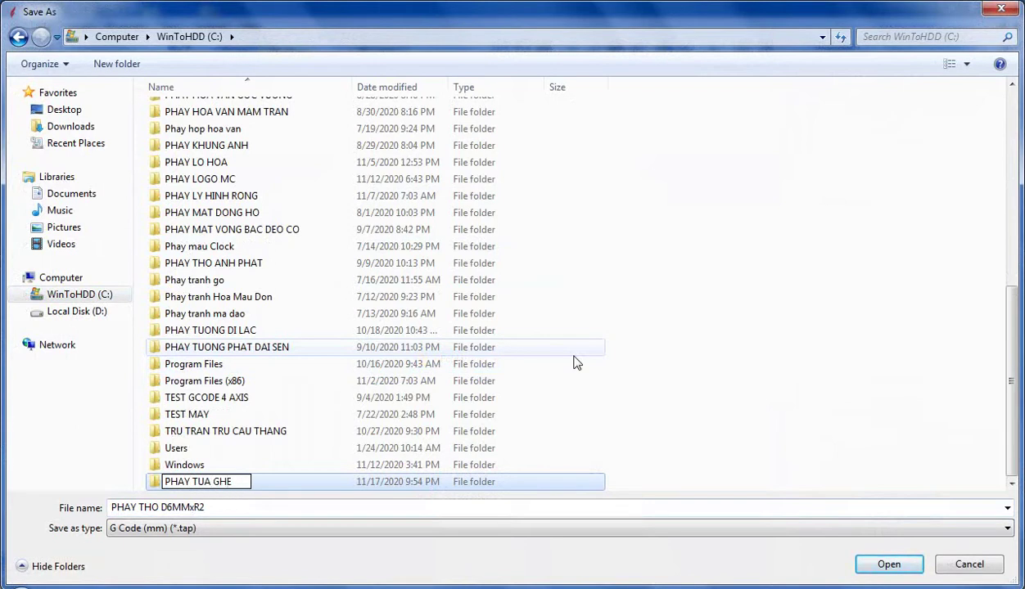
{"action": "double_click", "coordinate": [156, 484]}
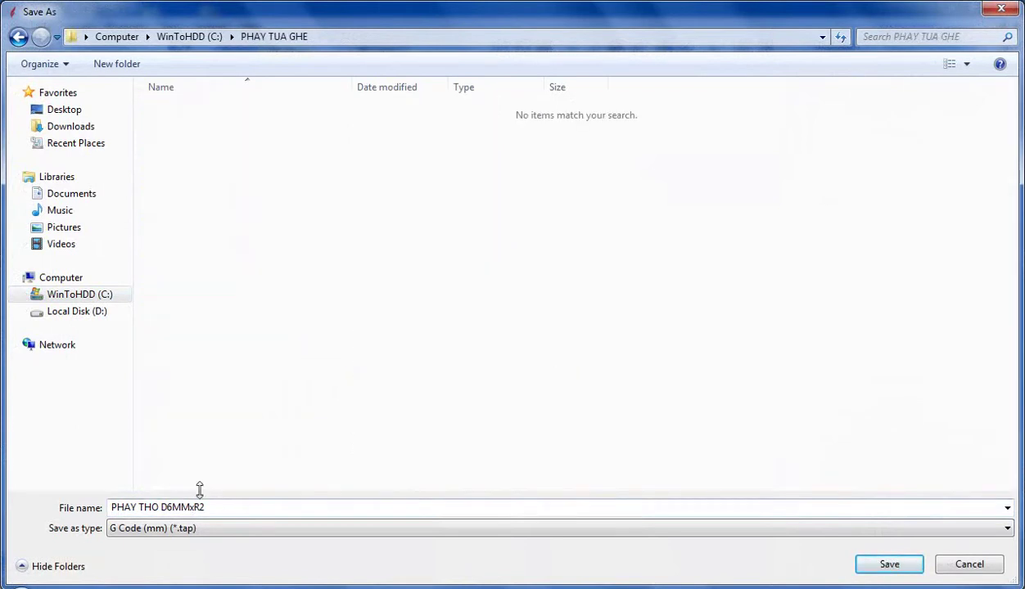
{"action": "left_click", "coordinate": [880, 566]}
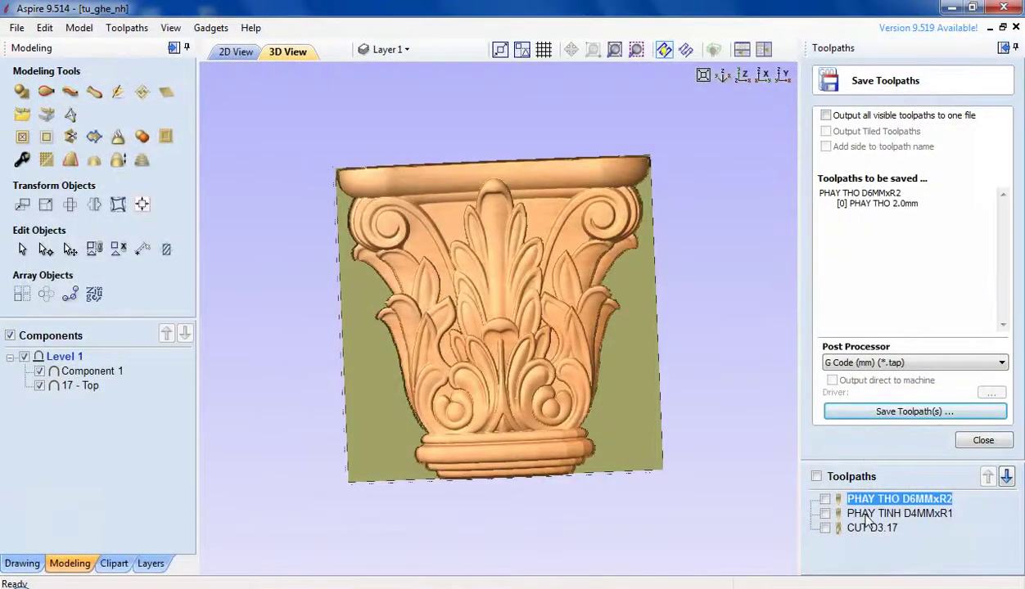
- Save the PHAY TINH D4MMxR1 toolpath as a G Code (mm) .tap file in the PHAY TUA GHE folder
{"action": "left_click", "coordinate": [931, 514]}
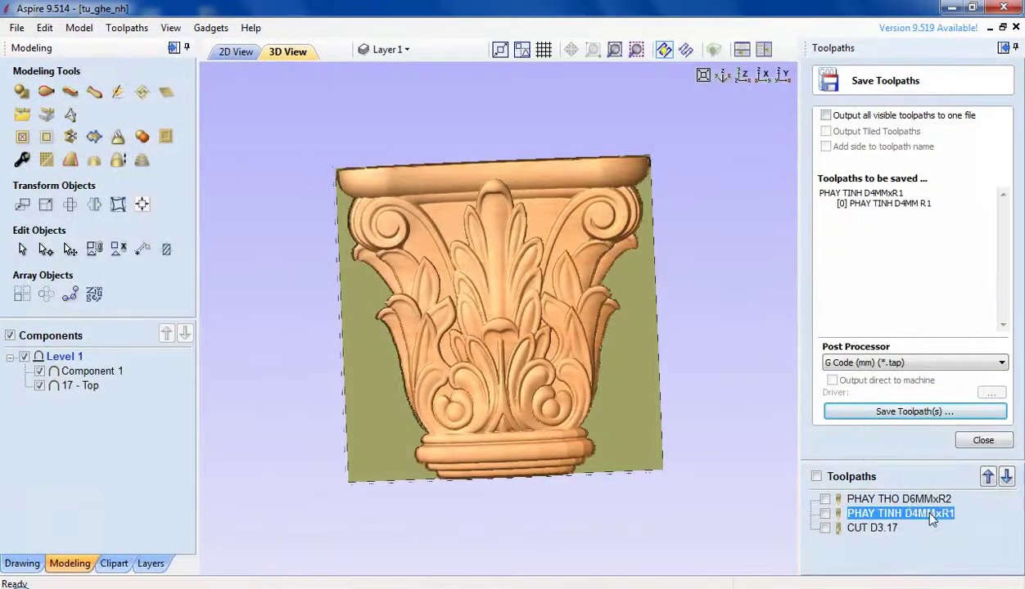
{"action": "left_click", "coordinate": [912, 412]}
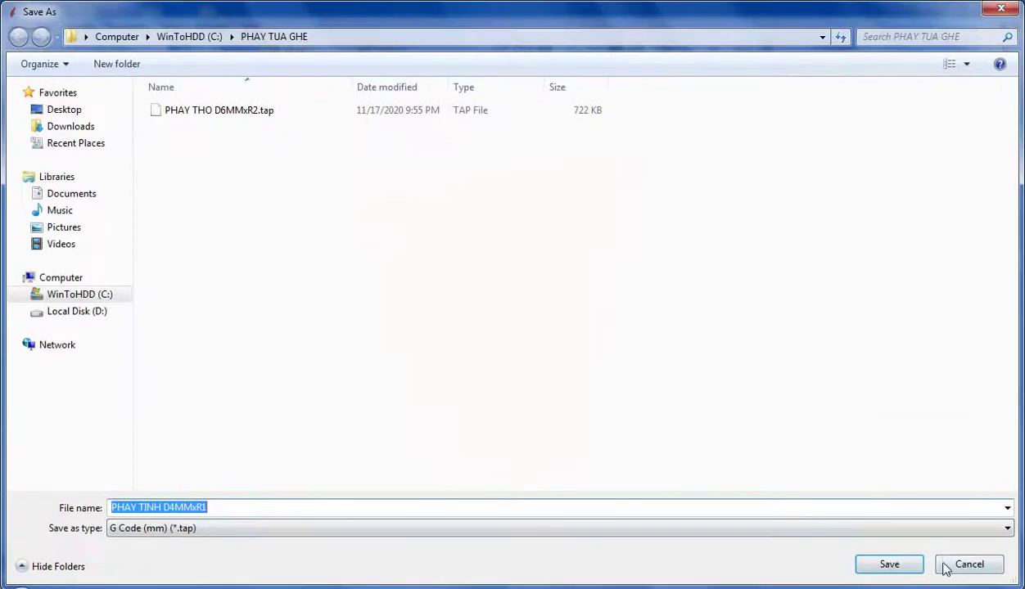
{"action": "left_click", "coordinate": [889, 565]}
- Save the CUT D3.17 toolpath as a G Code (mm) .tap file in the PHAY TUA GHE folder and finish saving toolpaths
{"action": "left_click", "coordinate": [878, 529]}
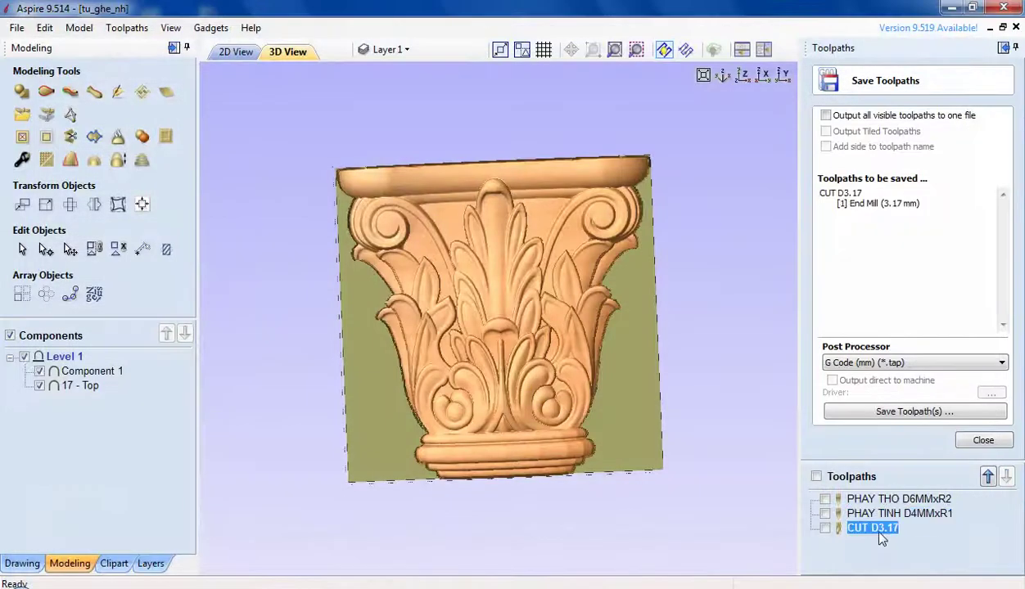
{"action": "left_click", "coordinate": [915, 414]}
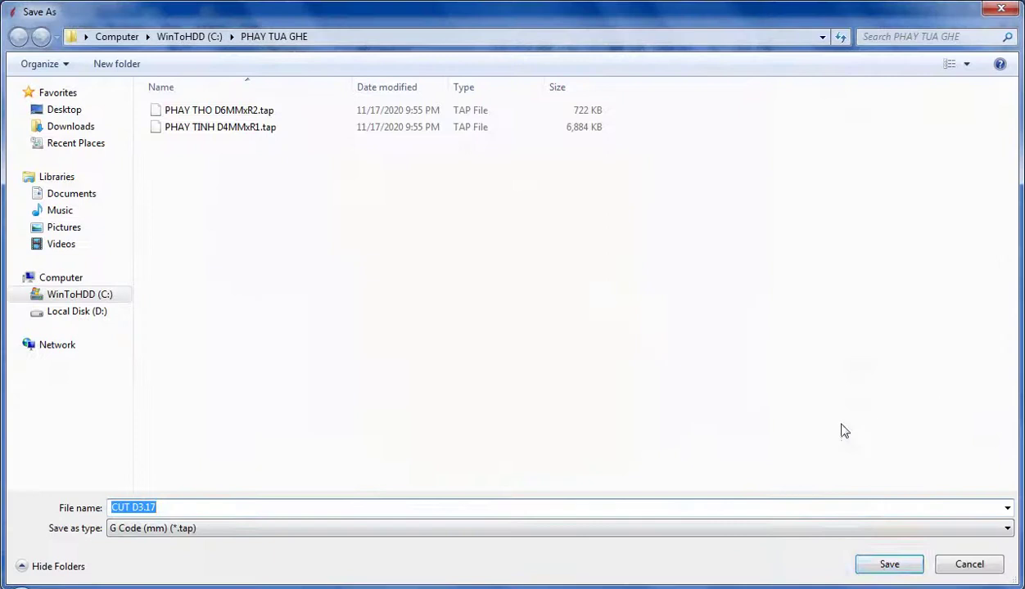
{"action": "left_click", "coordinate": [887, 565]}
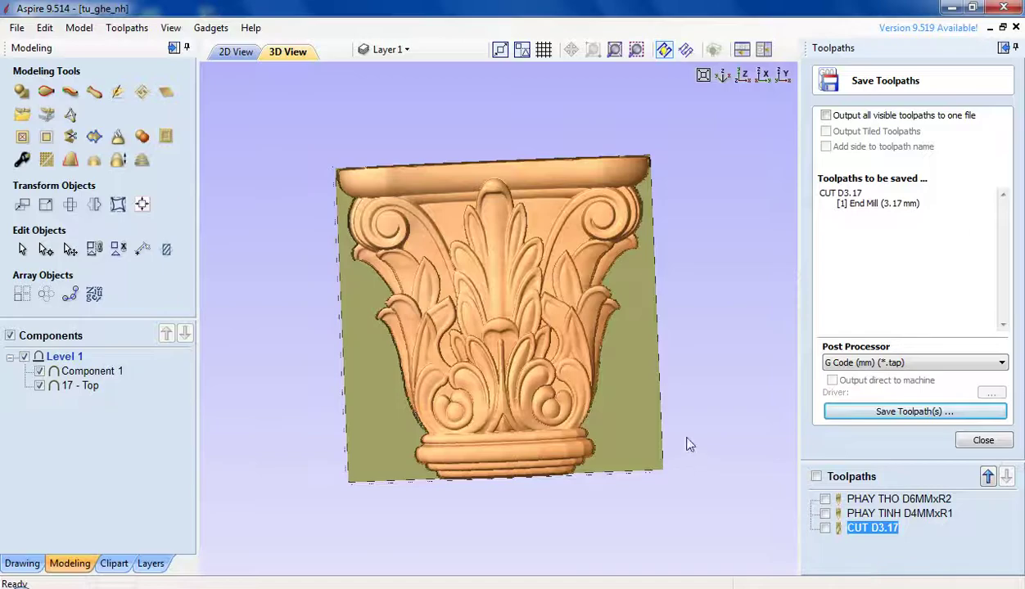
{"action": "scroll", "coordinate": [707, 359], "scroll_direction": "down", "scroll_amount": 3}
{"action": "scroll", "coordinate": [705, 355], "scroll_direction": "up", "scroll_amount": 2}
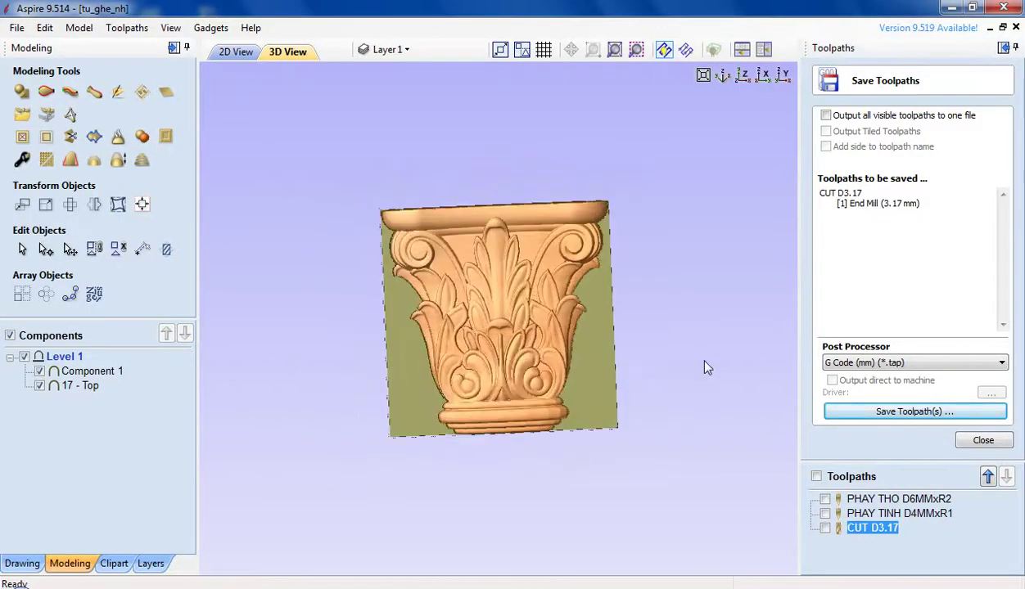
{"action": "left_click_drag", "start_coordinate": [709, 353], "coordinate": [701, 363]}
{"action": "left_click_drag", "start_coordinate": [702, 316], "coordinate": [696, 323]}
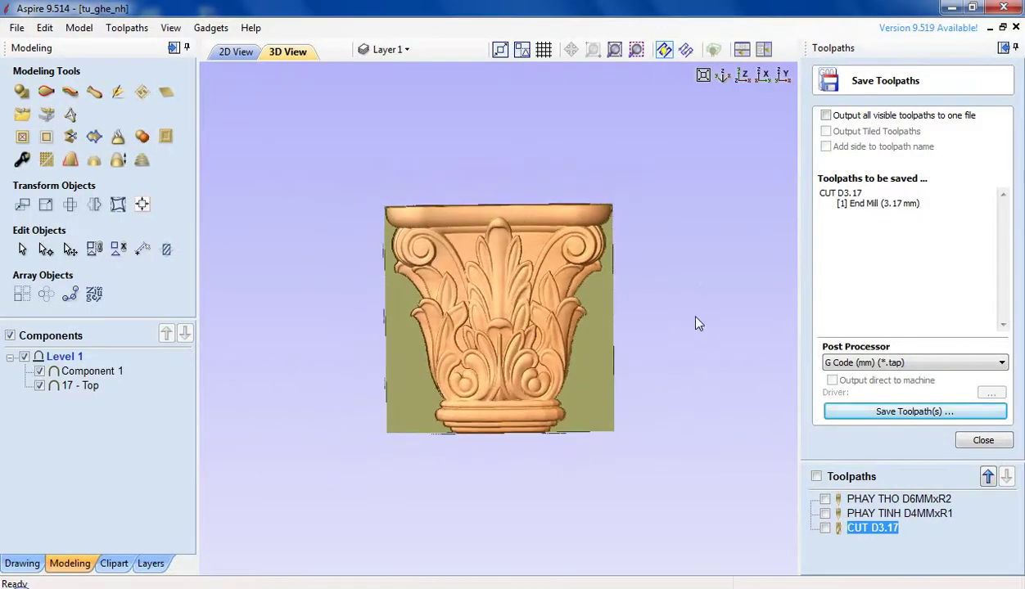
{"action": "left_click", "coordinate": [982, 441]}
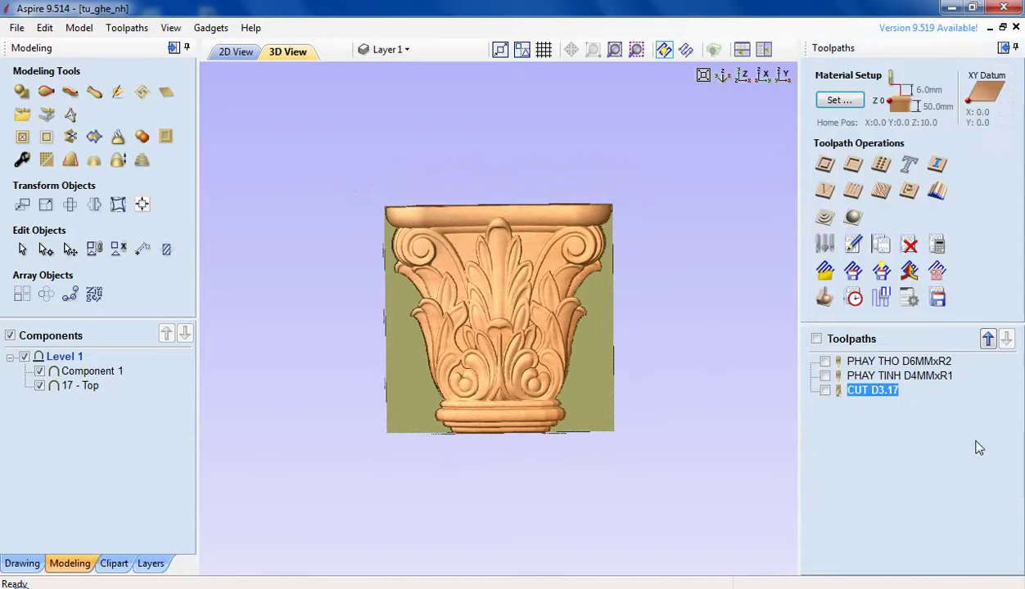